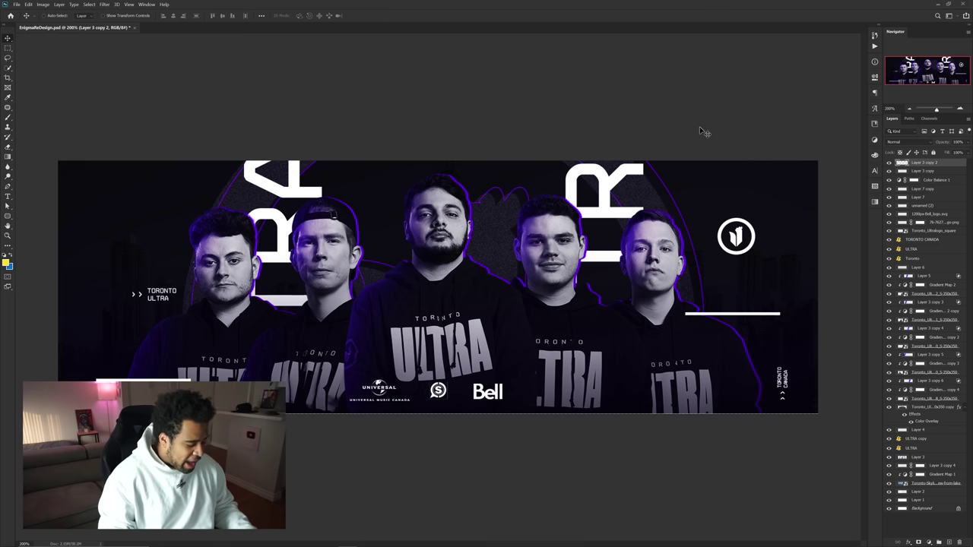
Show the banner full screen and frame it with a screen capture region for annotating.
{"action": "left_click_drag", "start_coordinate": [703, 131], "coordinate": [707, 134]}
{"action": "key", "text": "f"}
{"action": "left_click_drag", "start_coordinate": [659, 184], "coordinate": [634, 197]}
{"action": "key", "text": "f"}
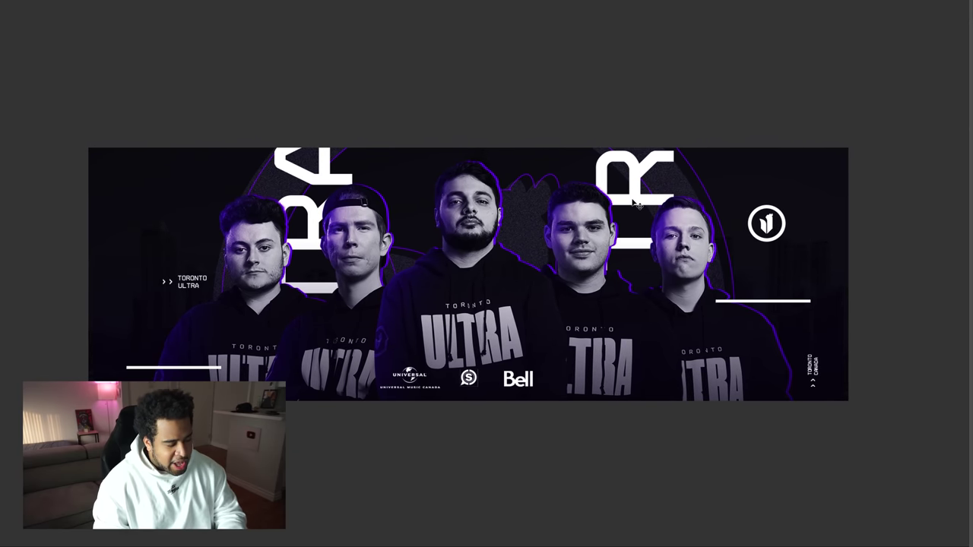
{"action": "key", "text": "Print"}
{"action": "left_click_drag", "start_coordinate": [44, 113], "coordinate": [913, 437]}
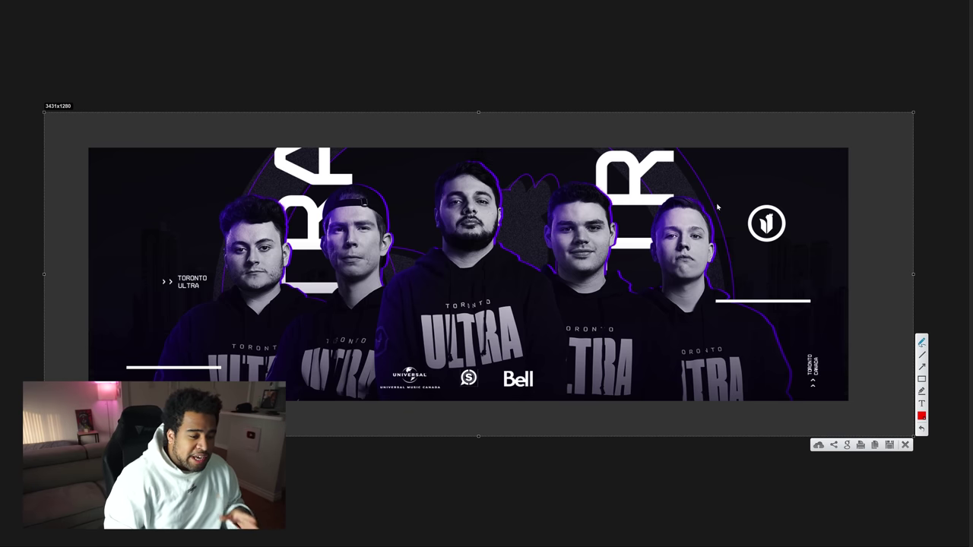
Mark the lighting areas on the players' faces and the outer player's shoulder edge with red freehand strokes, and discard the annotated capture.
{"action": "mouse_move", "coordinate": [472, 175]}
{"action": "left_mouse_down"}
{"action": "mouse_move", "coordinate": [450, 186]}
{"action": "mouse_move", "coordinate": [425, 284]}
{"action": "mouse_move", "coordinate": [486, 181]}
{"action": "mouse_move", "coordinate": [505, 265]}
{"action": "left_mouse_up"}
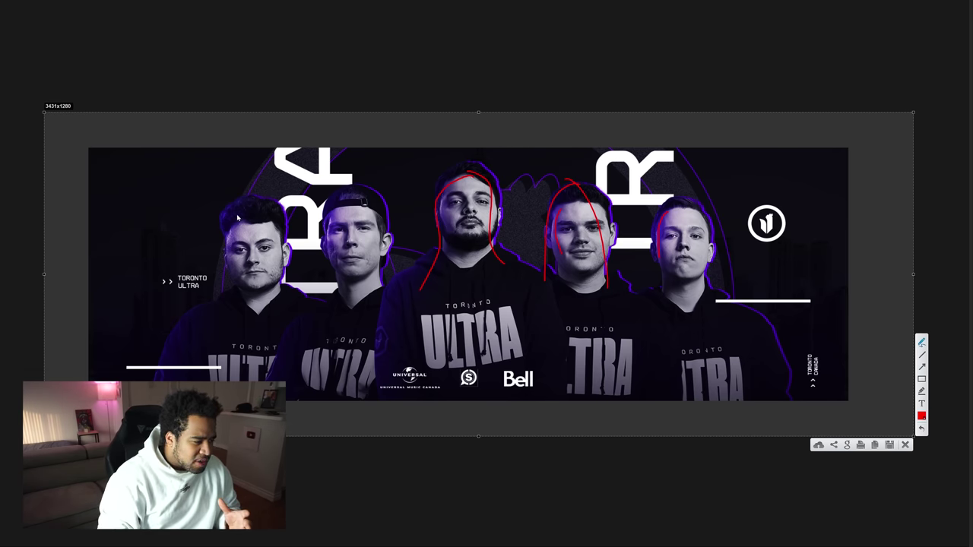
{"action": "left_click_drag", "start_coordinate": [237, 218], "coordinate": [228, 218]}
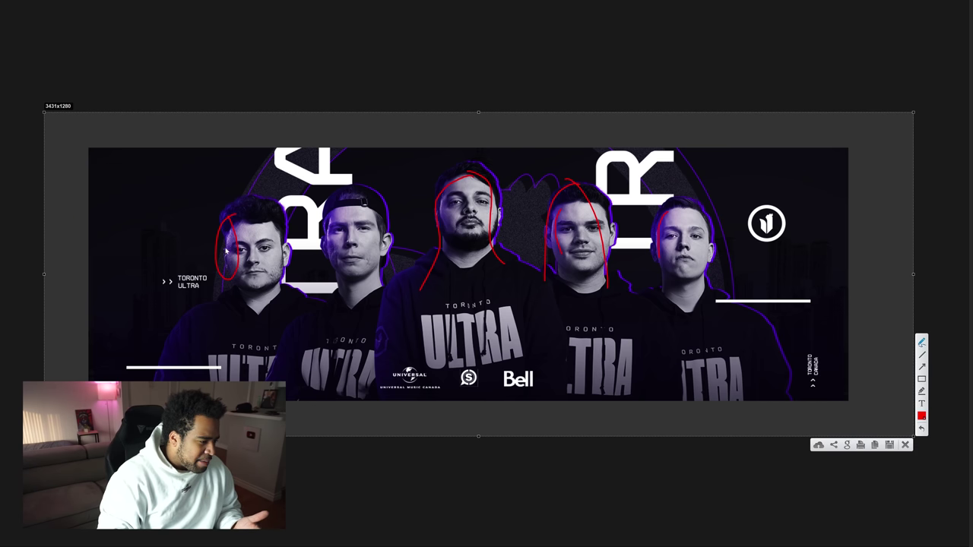
{"action": "left_click_drag", "start_coordinate": [335, 210], "coordinate": [331, 212]}
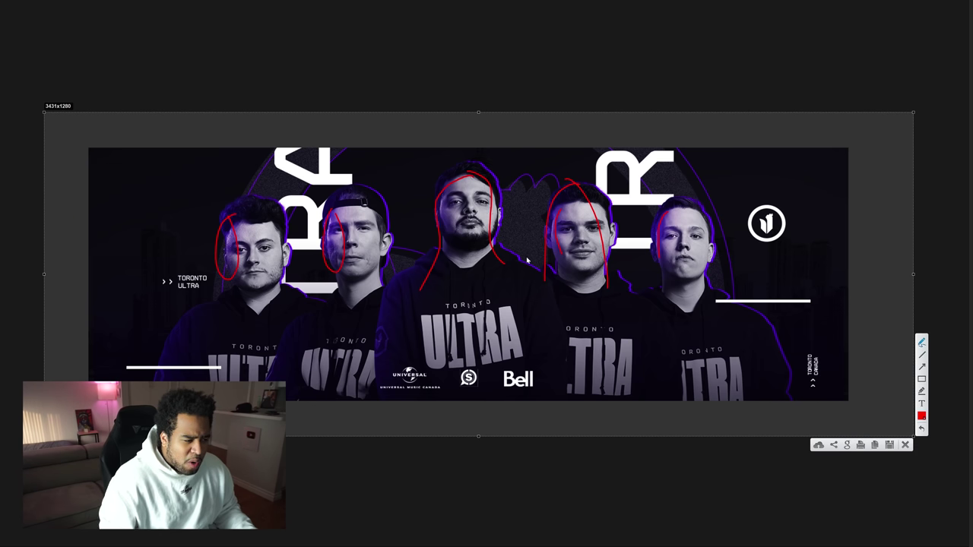
{"action": "left_click_drag", "start_coordinate": [790, 318], "coordinate": [794, 325]}
{"action": "left_click_drag", "start_coordinate": [765, 336], "coordinate": [768, 344]}
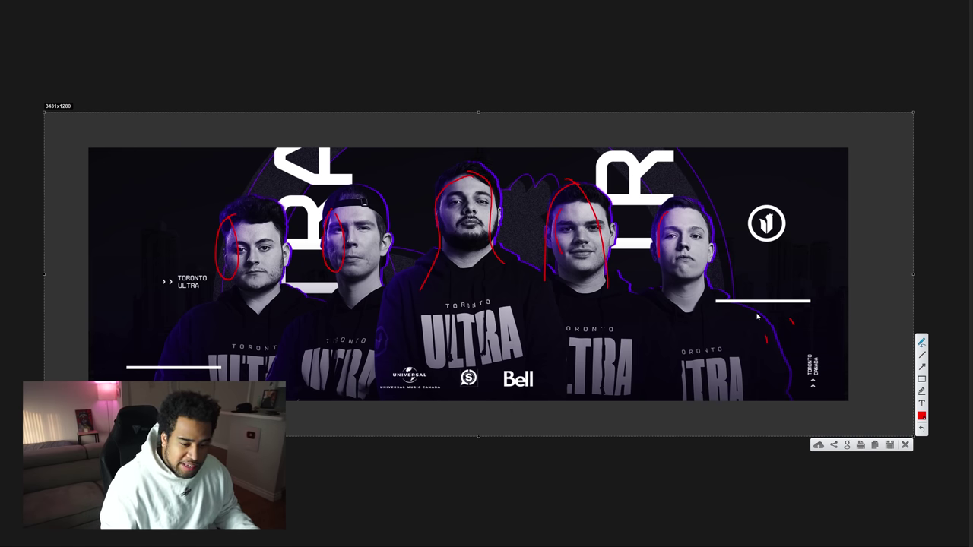
{"action": "left_click_drag", "start_coordinate": [757, 317], "coordinate": [770, 327]}
{"action": "left_click_drag", "start_coordinate": [787, 368], "coordinate": [789, 374]}
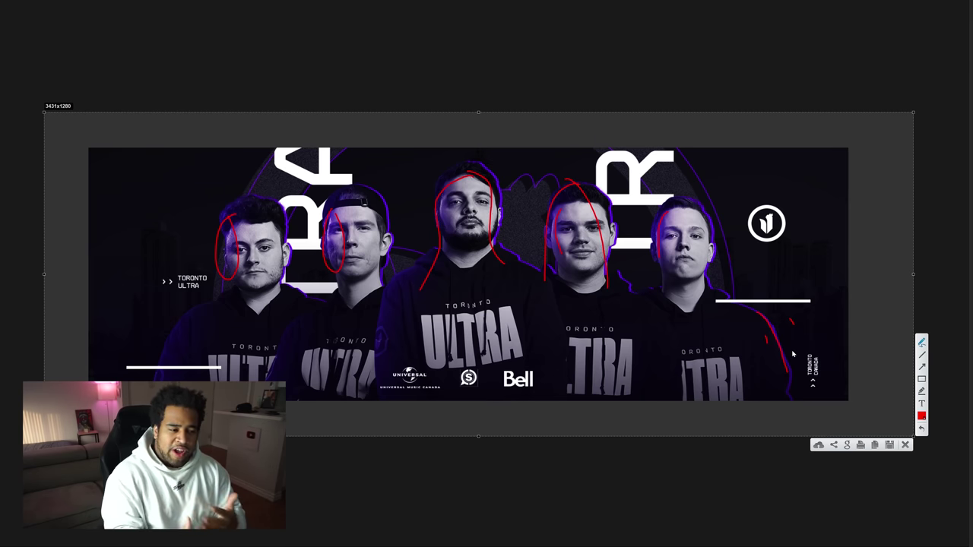
{"action": "key", "text": "Escape"}
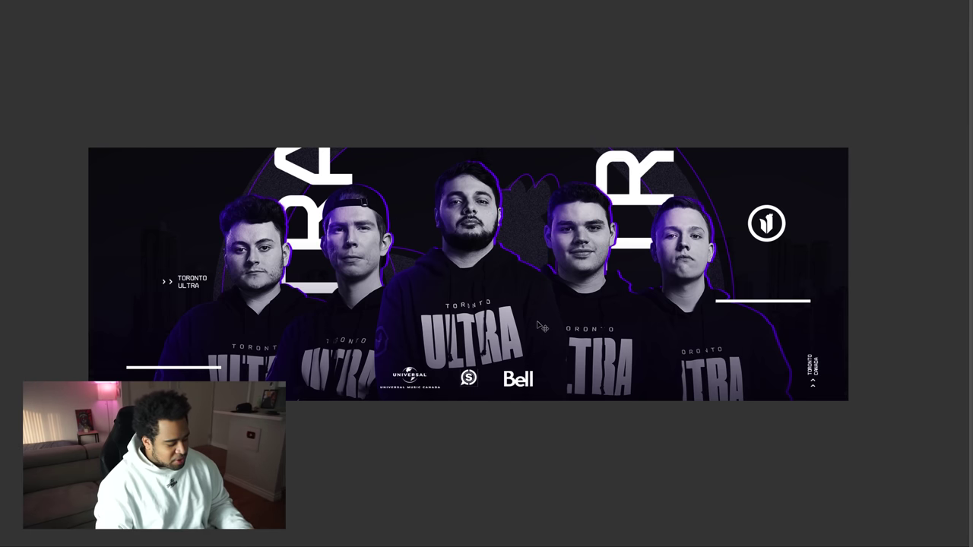
Examine the centre player's face and purple edge lighting up close in the normal workspace view.
{"action": "key", "text": "f"}
{"action": "mouse_move", "coordinate": [460, 222]}
{"action": "left_mouse_down"}
{"action": "mouse_move", "coordinate": [563, 305]}
{"action": "mouse_move", "coordinate": [530, 226]}
{"action": "mouse_move", "coordinate": [462, 222]}
{"action": "left_mouse_up"}
{"action": "key", "text": "ctrl+plus"}
{"action": "left_click_drag", "start_coordinate": [460, 304], "coordinate": [458, 237]}
{"action": "left_click_drag", "start_coordinate": [427, 119], "coordinate": [459, 112]}
{"action": "key", "text": "ctrl+z"}
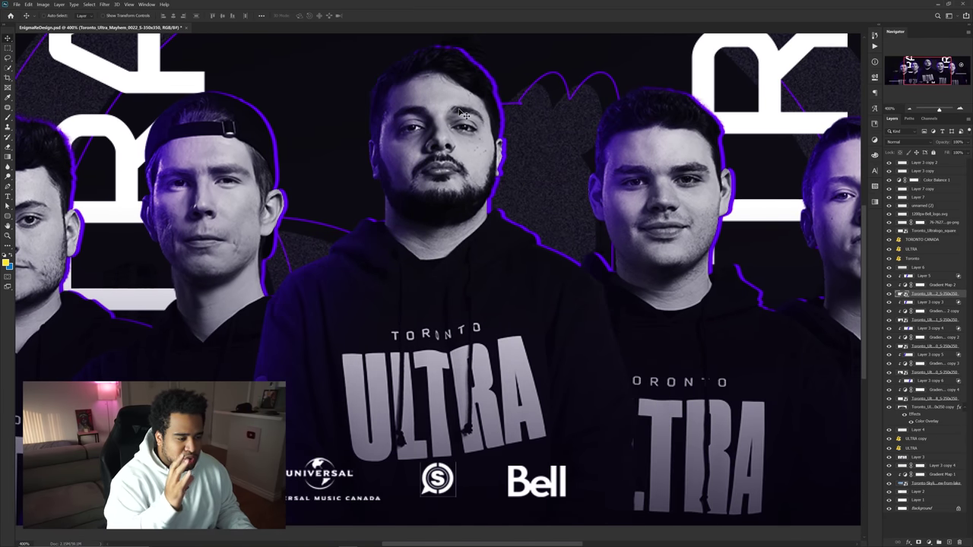
{"action": "key", "text": "ctrl+0"}
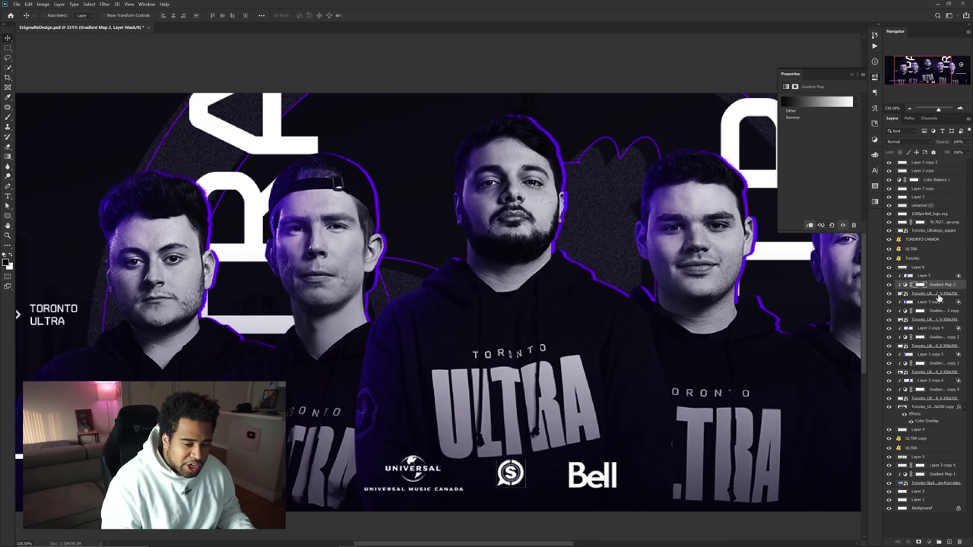
Open the Camera Raw filter on the centre player's layer with a before/after comparison and set Clarity to +27.
{"action": "left_click", "coordinate": [104, 3]}
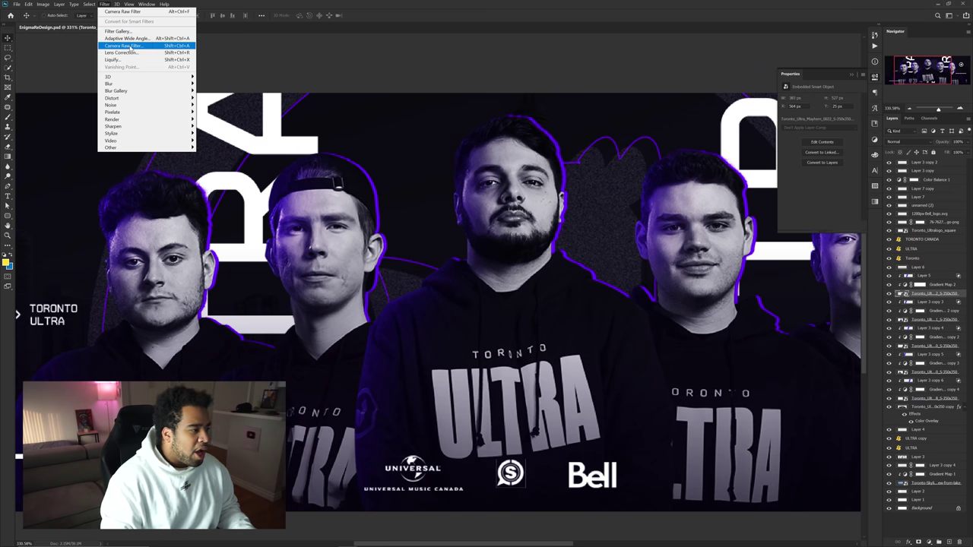
{"action": "left_click", "coordinate": [132, 46]}
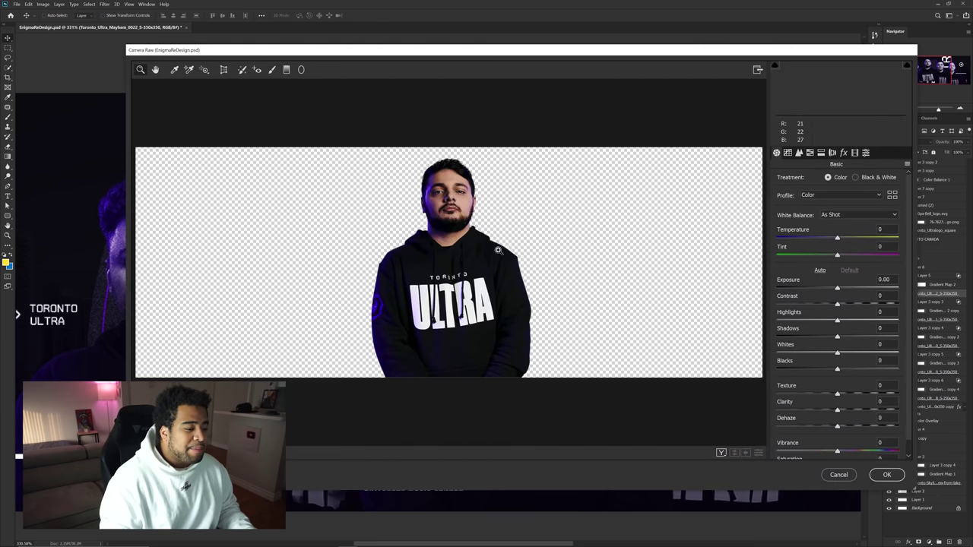
{"action": "left_click", "coordinate": [721, 453]}
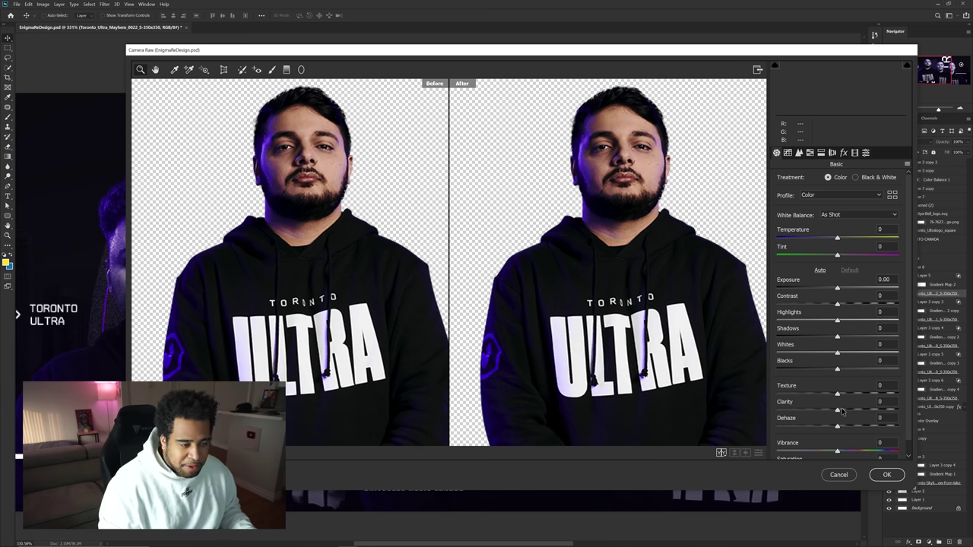
{"action": "left_click_drag", "start_coordinate": [842, 411], "coordinate": [853, 411]}
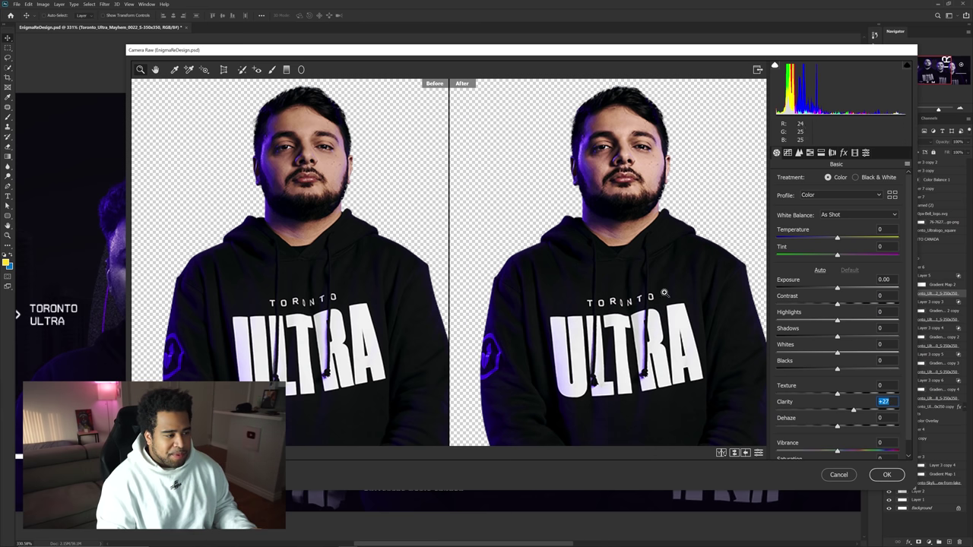
Set the sharpening Amount to 39 and Radius to 0.8, and the Luminance noise reduction to 17.
{"action": "left_click", "coordinate": [799, 153]}
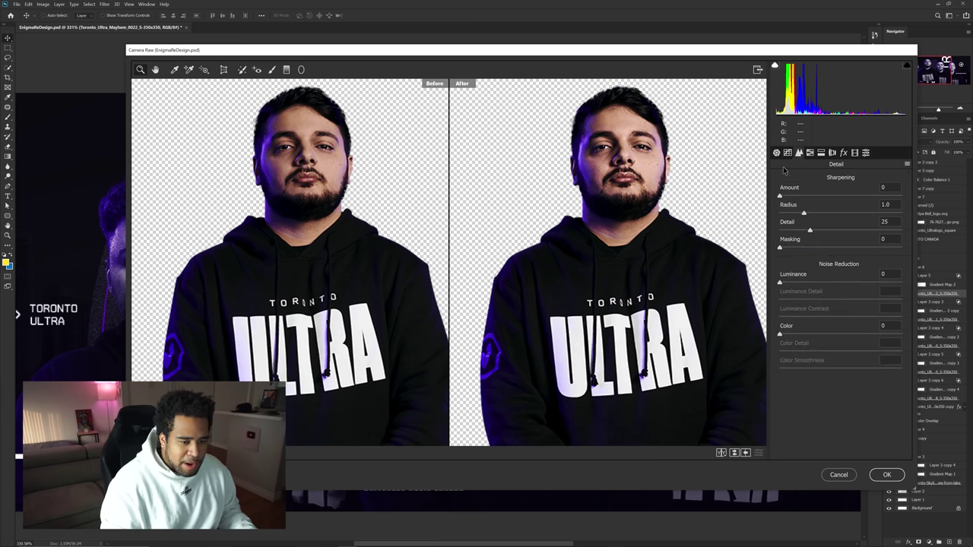
{"action": "left_click_drag", "start_coordinate": [781, 196], "coordinate": [802, 196]}
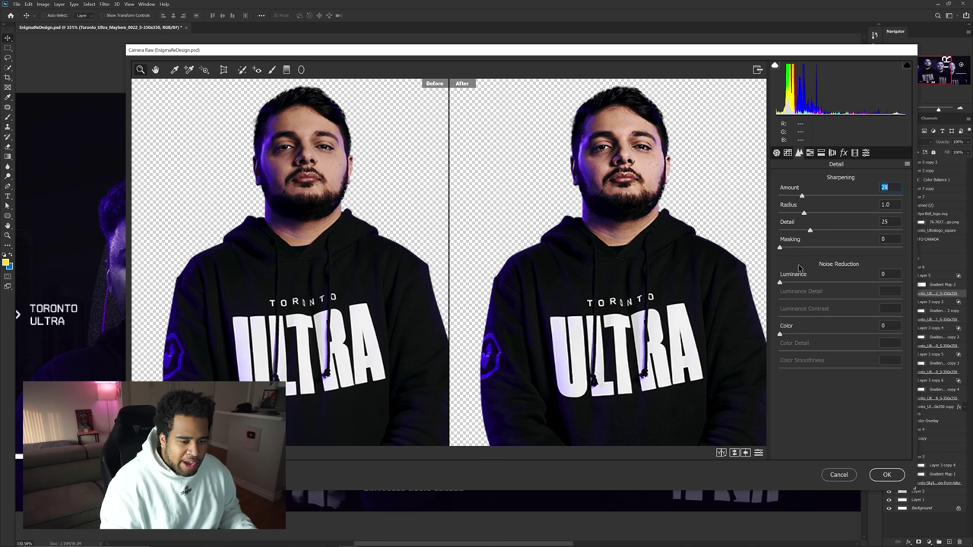
{"action": "left_click_drag", "start_coordinate": [780, 282], "coordinate": [804, 283]}
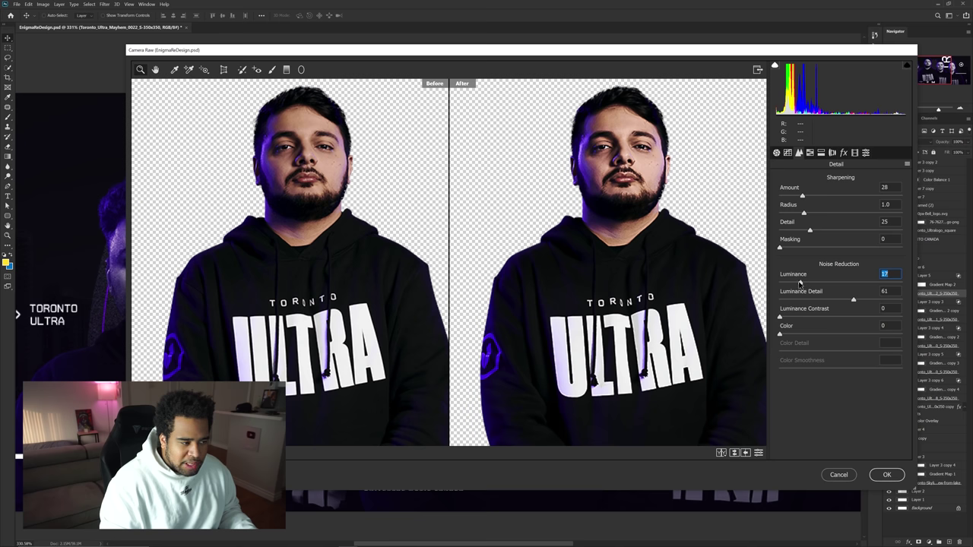
{"action": "left_click_drag", "start_coordinate": [803, 196], "coordinate": [811, 196]}
{"action": "left_click", "coordinate": [602, 176], "text": "alt"}
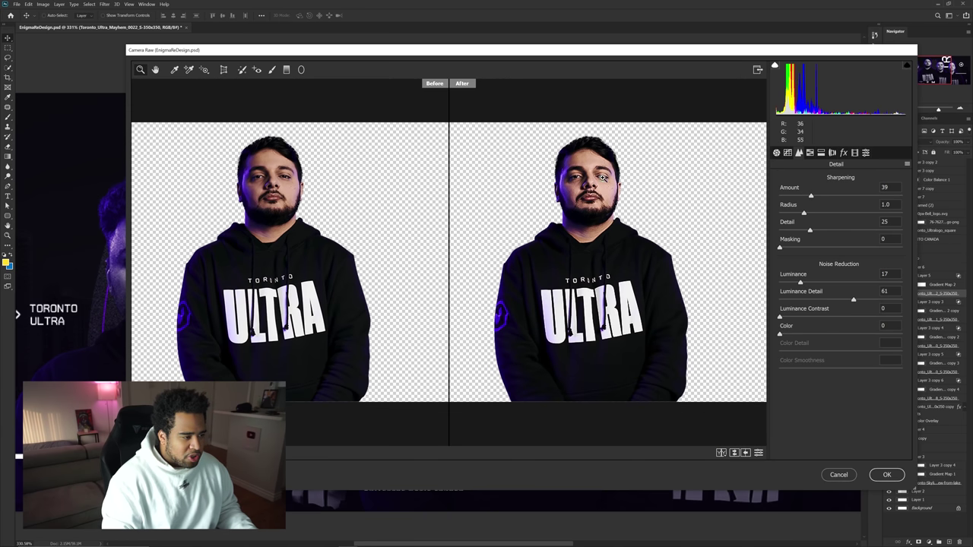
{"action": "left_click", "coordinate": [569, 180]}
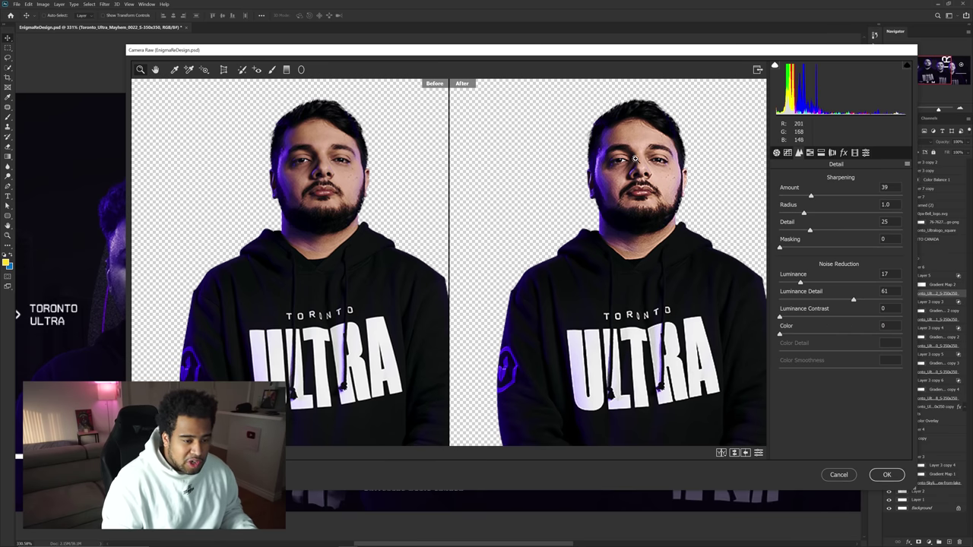
{"action": "left_click", "coordinate": [801, 213]}
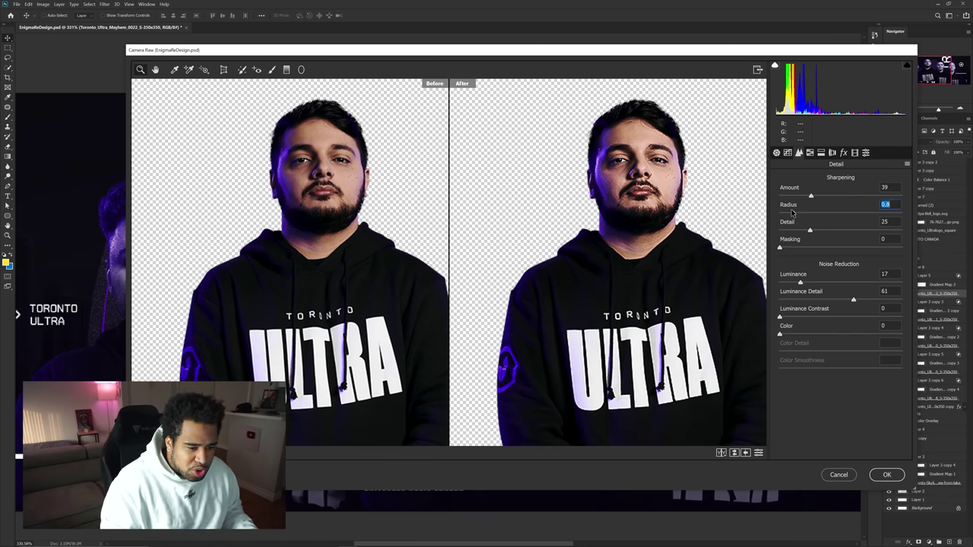
Set Highlights to +14, Shadows to +36, Whites to +18 and Blacks to -22 for the centre player.
{"action": "left_click", "coordinate": [778, 153]}
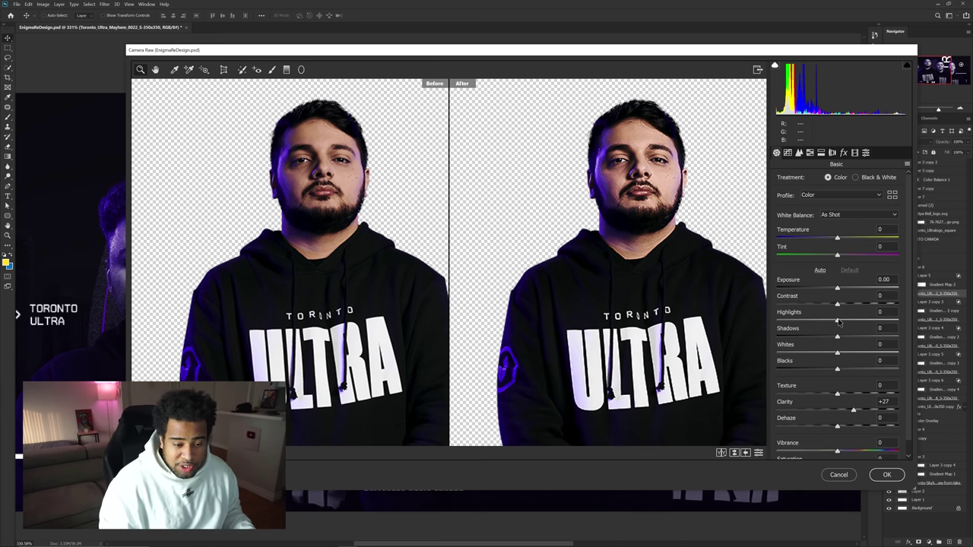
{"action": "left_click_drag", "start_coordinate": [838, 320], "coordinate": [787, 334]}
{"action": "type", "text": "46"}
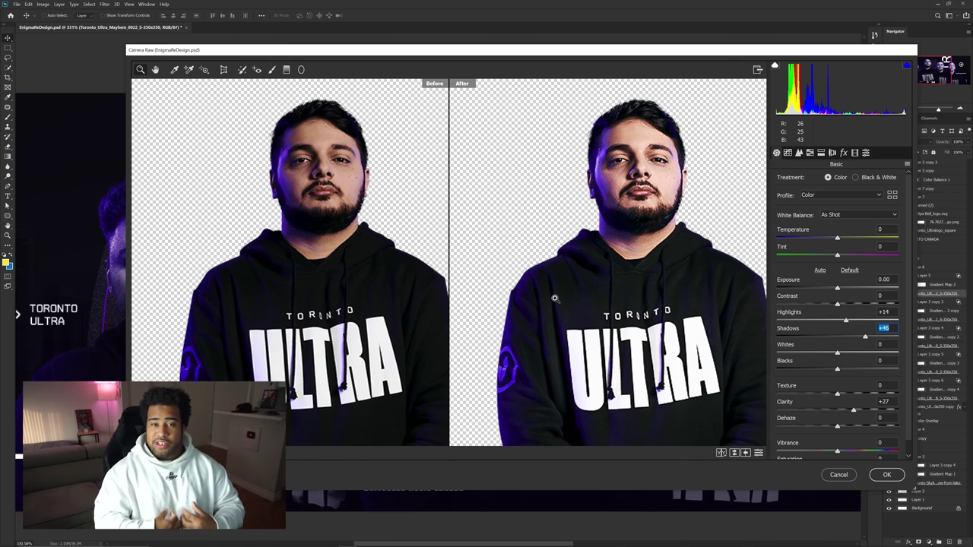
{"action": "left_click_drag", "start_coordinate": [866, 338], "coordinate": [849, 355]}
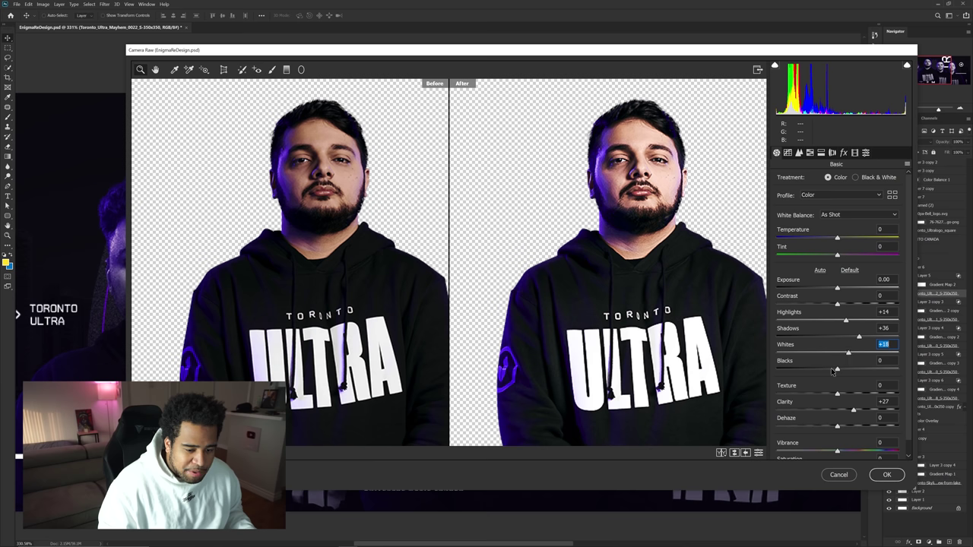
{"action": "left_click_drag", "start_coordinate": [838, 369], "coordinate": [823, 370]}
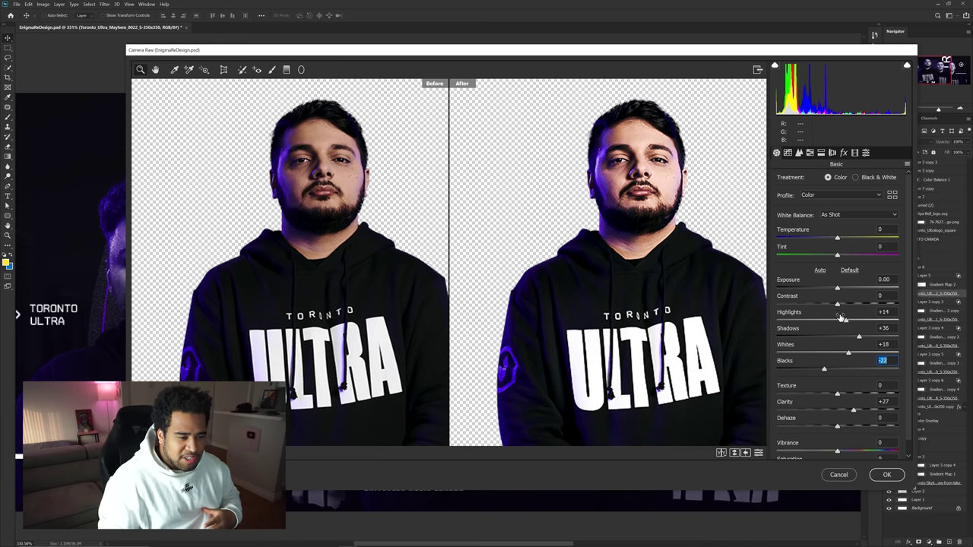
{"action": "scroll", "coordinate": [831, 320], "scroll_direction": "down", "scroll_amount": 1}
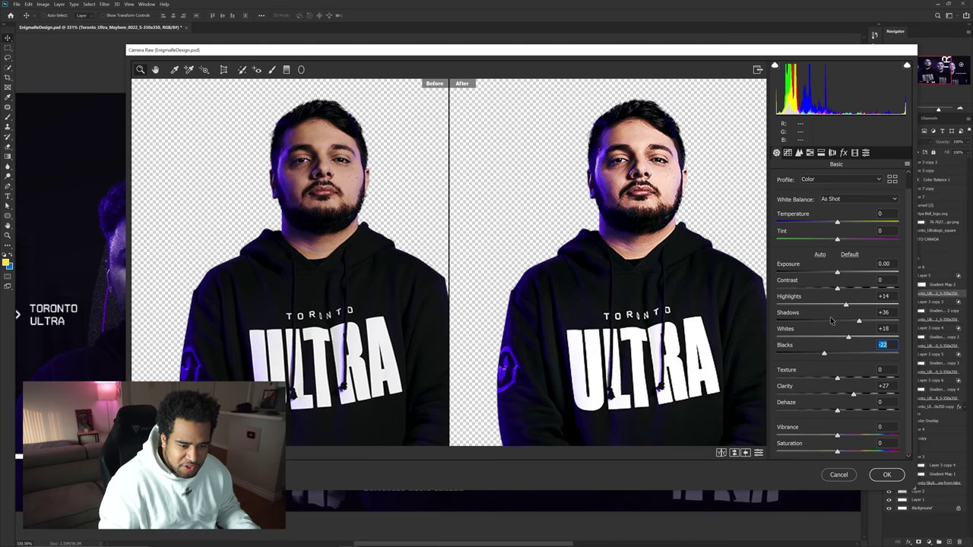
{"action": "left_click", "coordinate": [788, 153]}
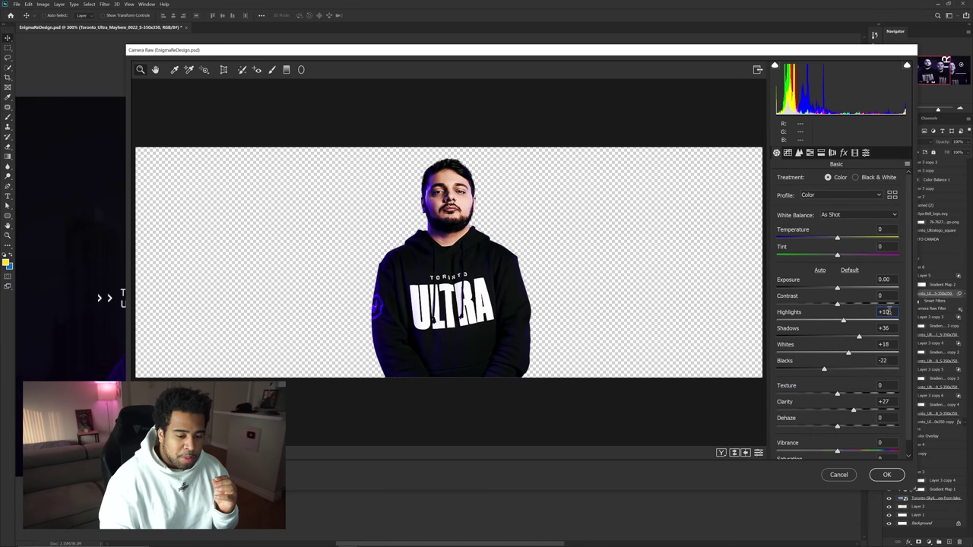
Set the Highlights to +6 and apply the Camera Raw filter to the centre player.
{"action": "scroll", "coordinate": [889, 312], "scroll_direction": "down", "scroll_amount": 1}
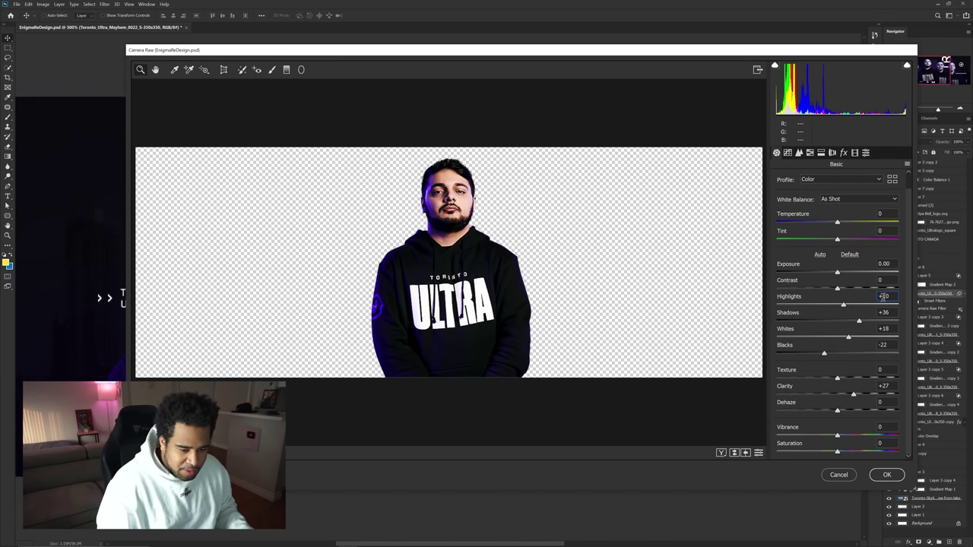
{"action": "type", "text": "6"}
{"action": "key", "text": "Return"}
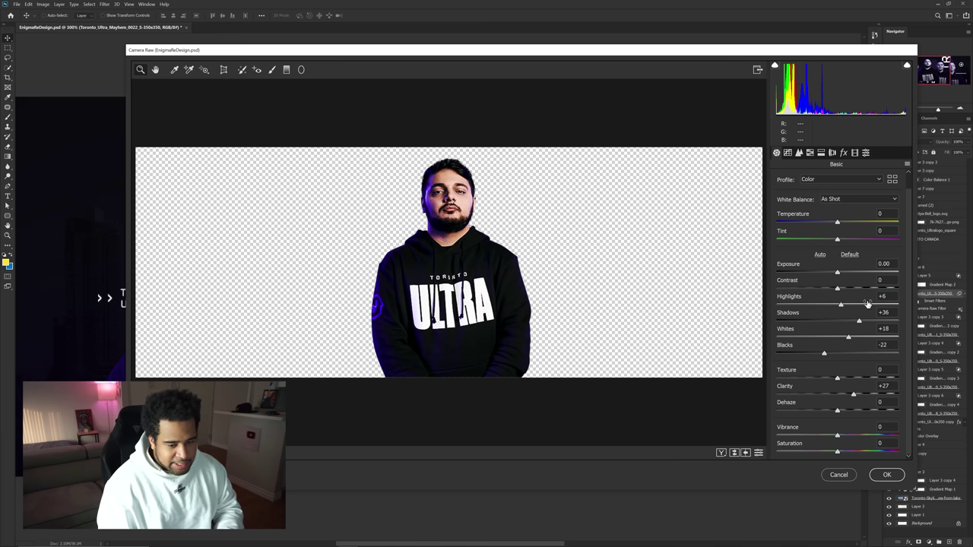
{"action": "left_click", "coordinate": [886, 475]}
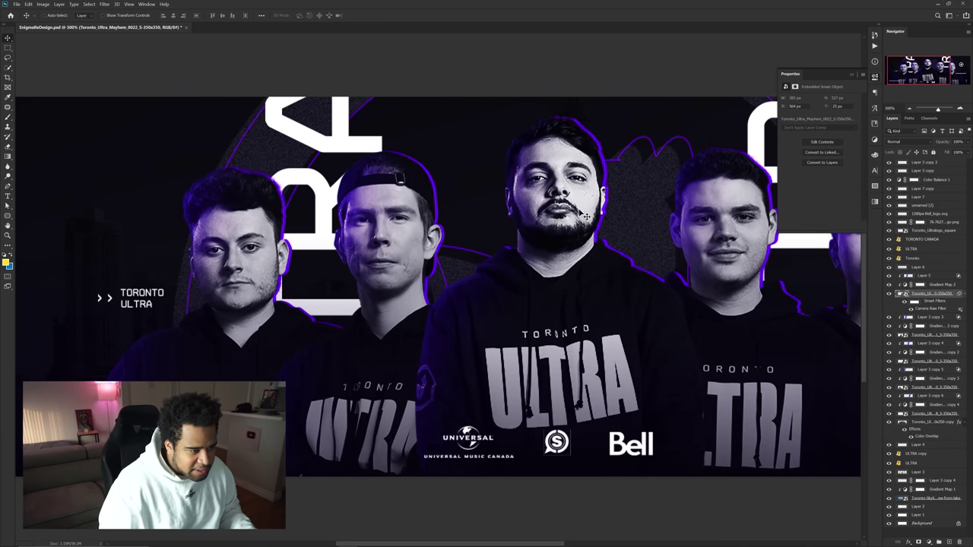
{"action": "left_click_drag", "start_coordinate": [595, 264], "coordinate": [526, 259]}
{"action": "scroll", "coordinate": [531, 264], "scroll_direction": "down", "scroll_amount": 3}
{"action": "scroll", "coordinate": [560, 276], "scroll_direction": "up", "scroll_amount": 2}
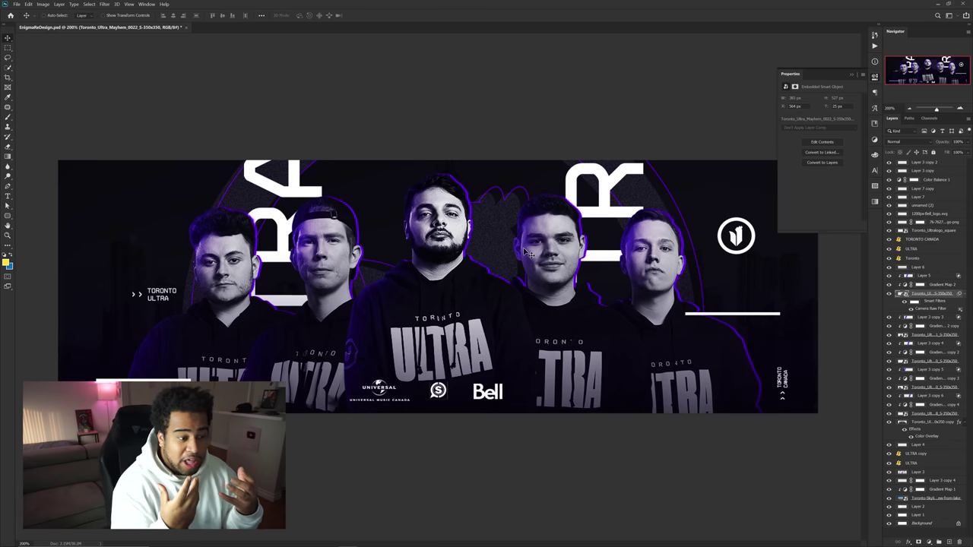
{"action": "left_click_drag", "start_coordinate": [537, 264], "coordinate": [494, 265]}
{"action": "key", "text": "ctrl+z"}
Accept the Linear Dodge (Add) blending options of Layer 3 copy 6 and copy its layer style.
{"action": "left_click", "coordinate": [568, 316]}
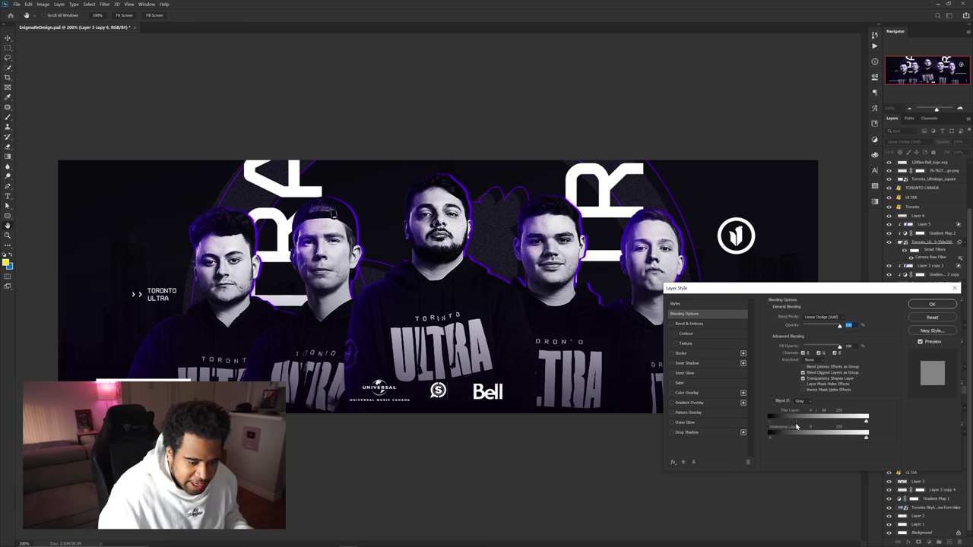
{"action": "left_click", "coordinate": [932, 304]}
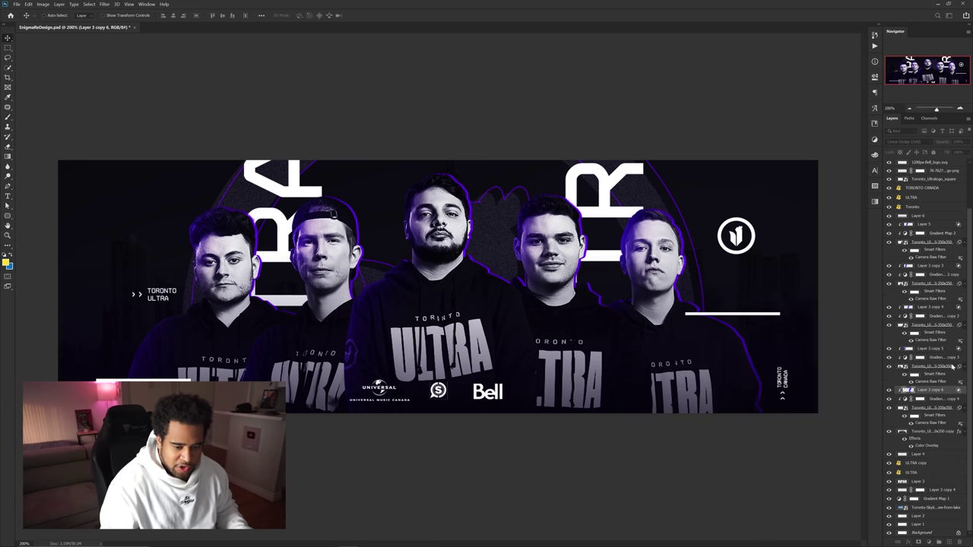
{"action": "right_click", "coordinate": [909, 390]}
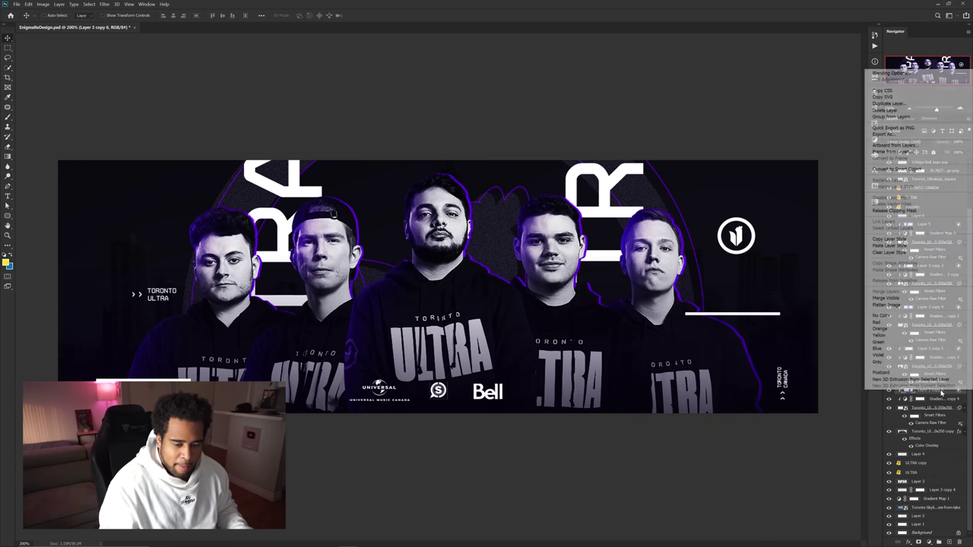
{"action": "left_click", "coordinate": [888, 239]}
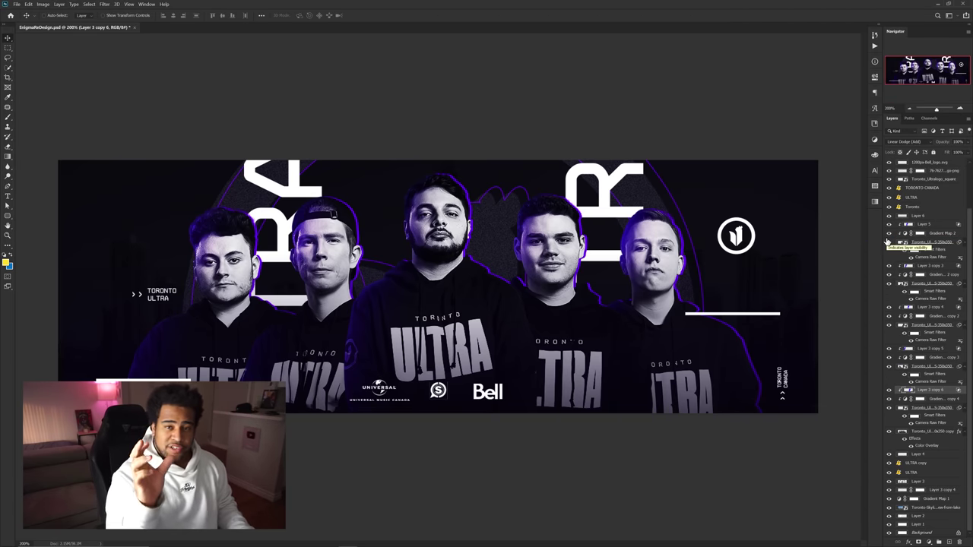
Nudge the purple light layers over the players, undoing the shift made on the player beside the centre one.
{"action": "left_click_drag", "start_coordinate": [531, 252], "coordinate": [571, 261]}
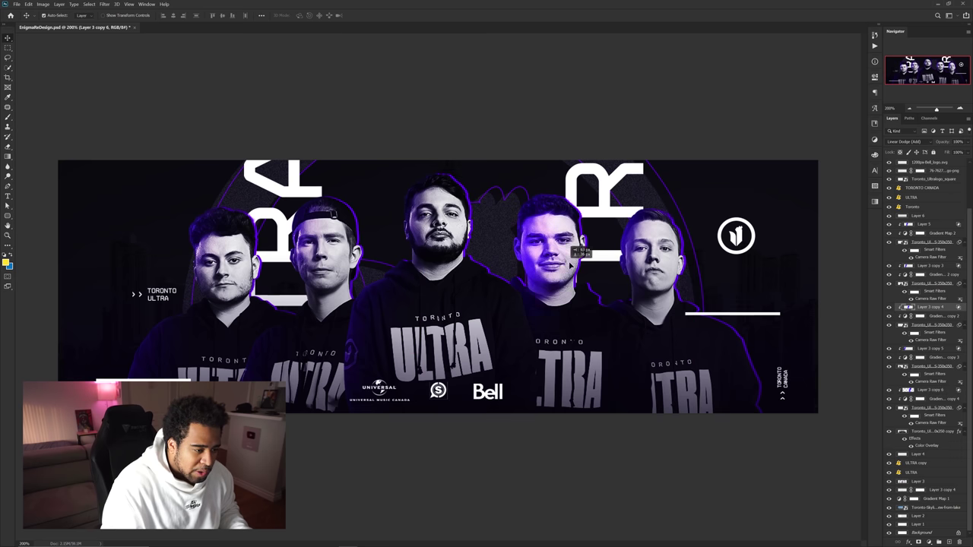
{"action": "key", "text": "ctrl+z"}
{"action": "left_click_drag", "start_coordinate": [428, 216], "coordinate": [437, 216]}
{"action": "left_click_drag", "start_coordinate": [436, 216], "coordinate": [446, 216]}
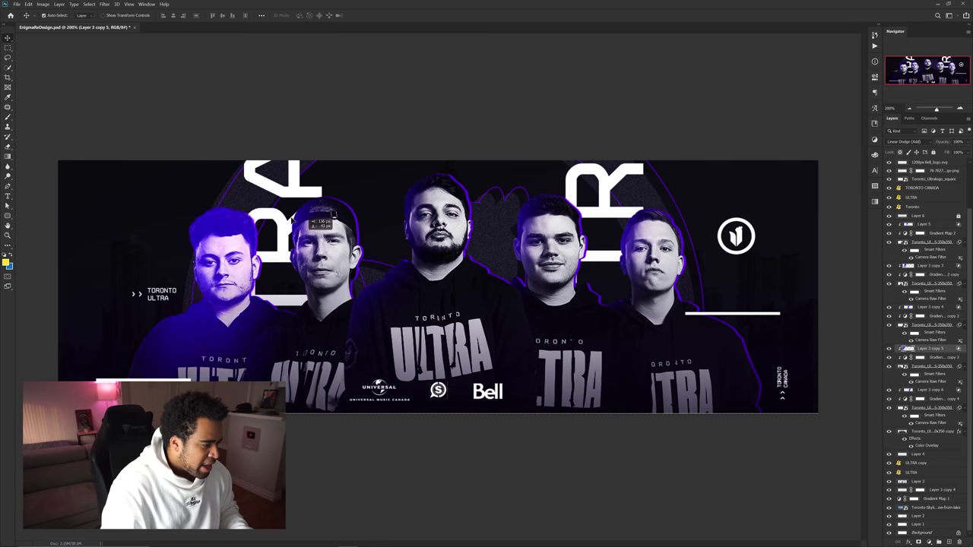
{"action": "left_click_drag", "start_coordinate": [255, 242], "coordinate": [244, 234]}
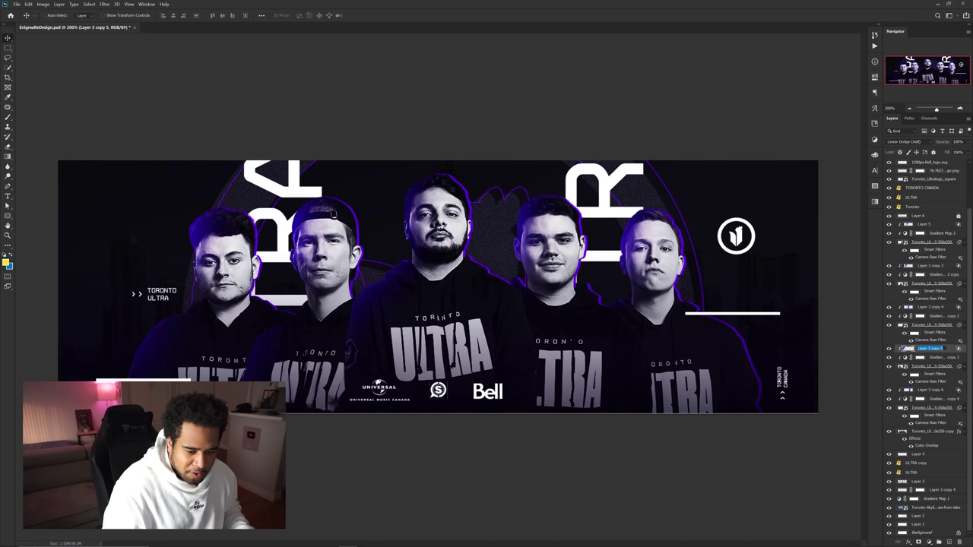
Adjust the Blend If range of This Layer for Layer 3 copy 5 and accept its blending options.
{"action": "double_click", "coordinate": [940, 351]}
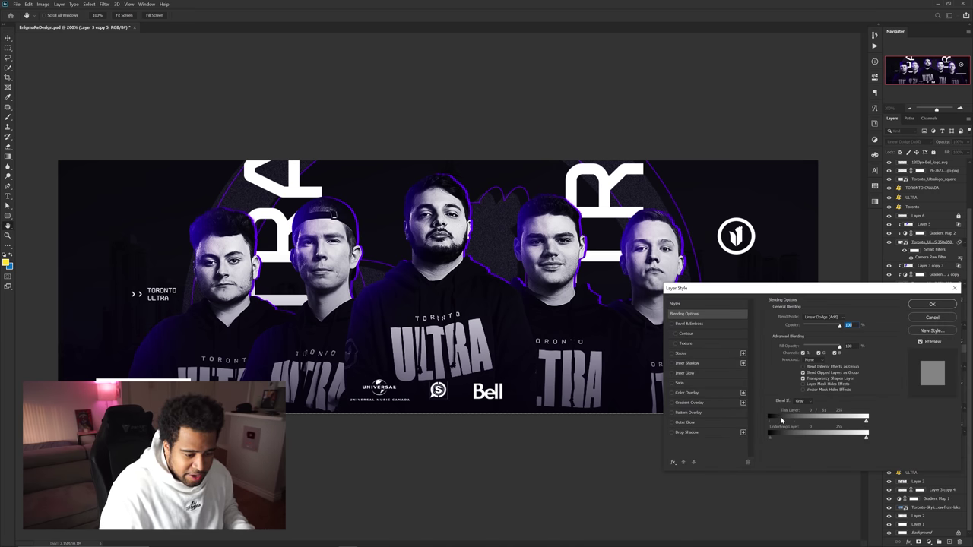
{"action": "key", "text": "Return"}
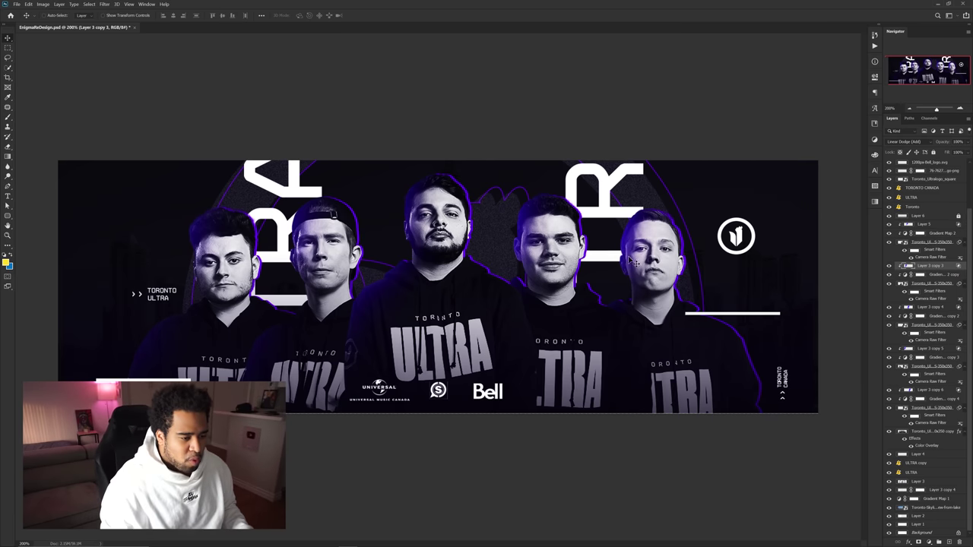
{"action": "key", "text": "ctrl"}
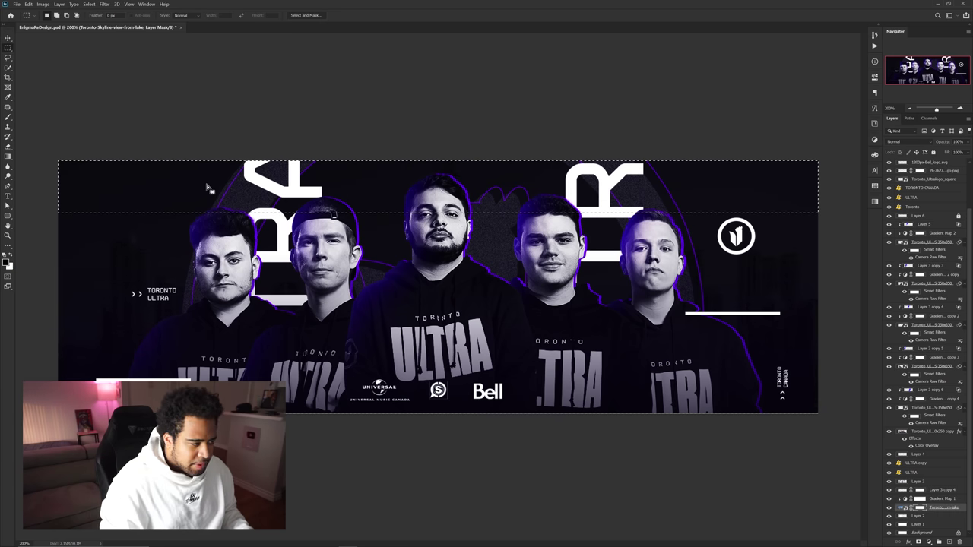
Redraw a full-width rectangular selection down to the players' faces and hide that upper area on the Toronto skyline layer's mask.
{"action": "key", "text": "ctrl+d"}
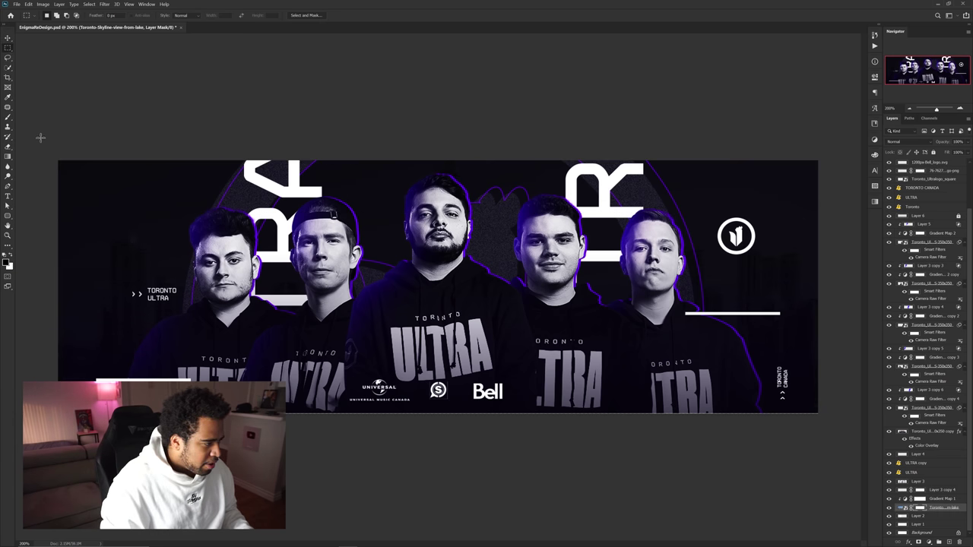
{"action": "left_click_drag", "start_coordinate": [41, 137], "coordinate": [851, 257]}
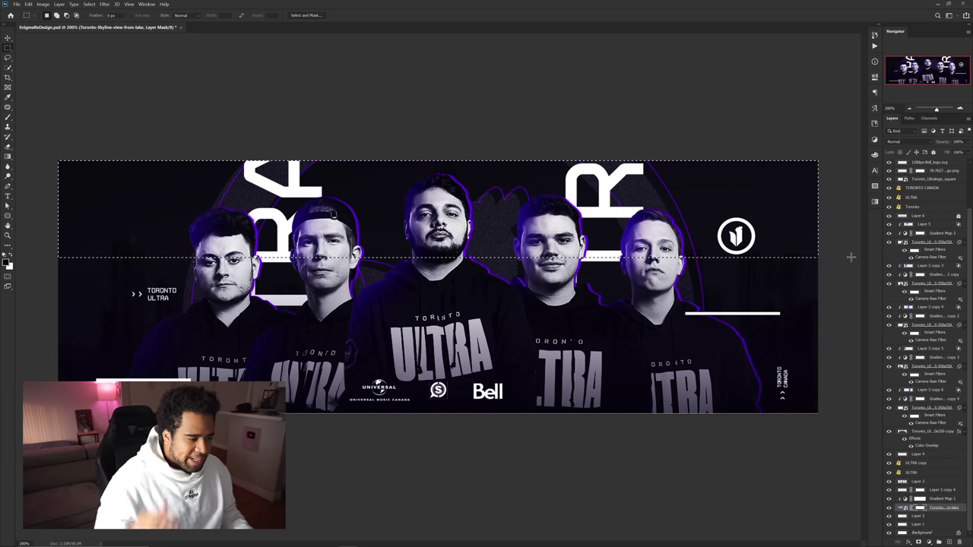
{"action": "key", "text": "Delete"}
{"action": "key", "text": "ctrl+d"}
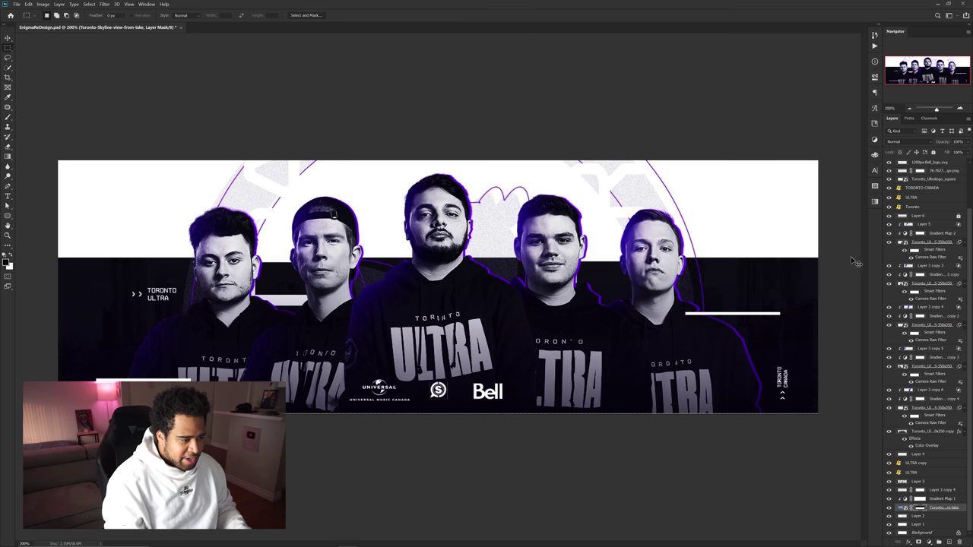
{"action": "key", "text": "v"}
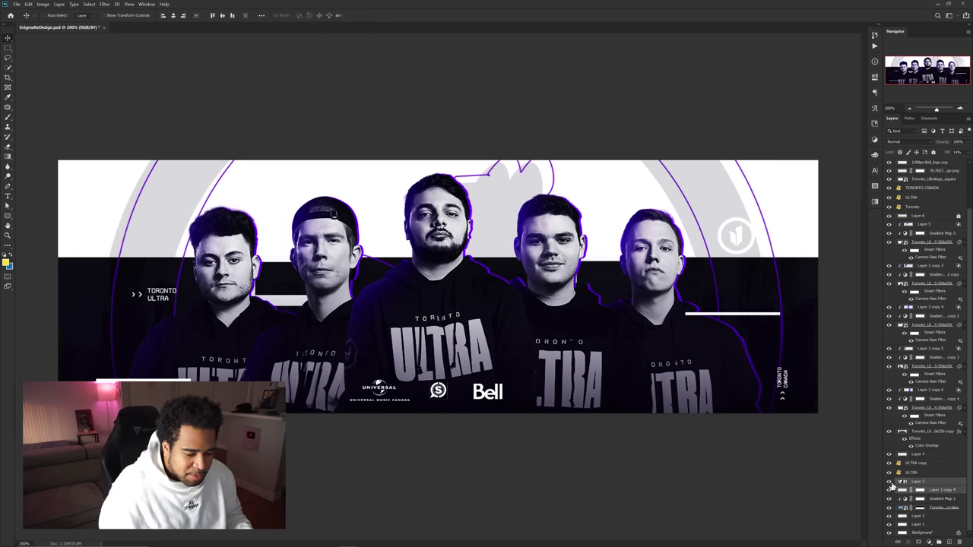
Switch the visibility of Layer 3 off and on to check which background shape it holds.
{"action": "left_click", "coordinate": [891, 483]}
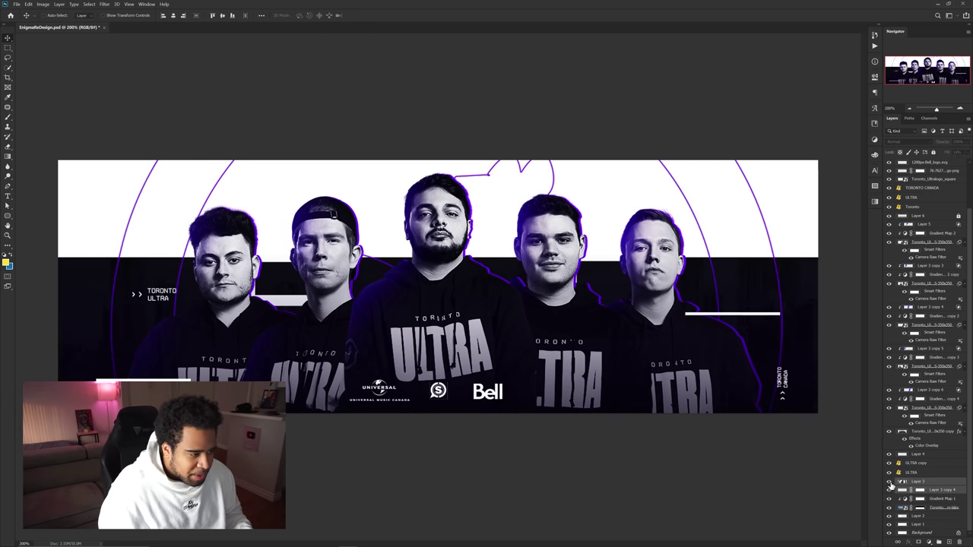
{"action": "left_click", "coordinate": [891, 483]}
{"action": "left_click", "coordinate": [891, 482]}
{"action": "left_click", "coordinate": [890, 483]}
{"action": "left_click", "coordinate": [891, 483]}
{"action": "left_click", "coordinate": [890, 484]}
{"action": "left_click", "coordinate": [890, 483]}
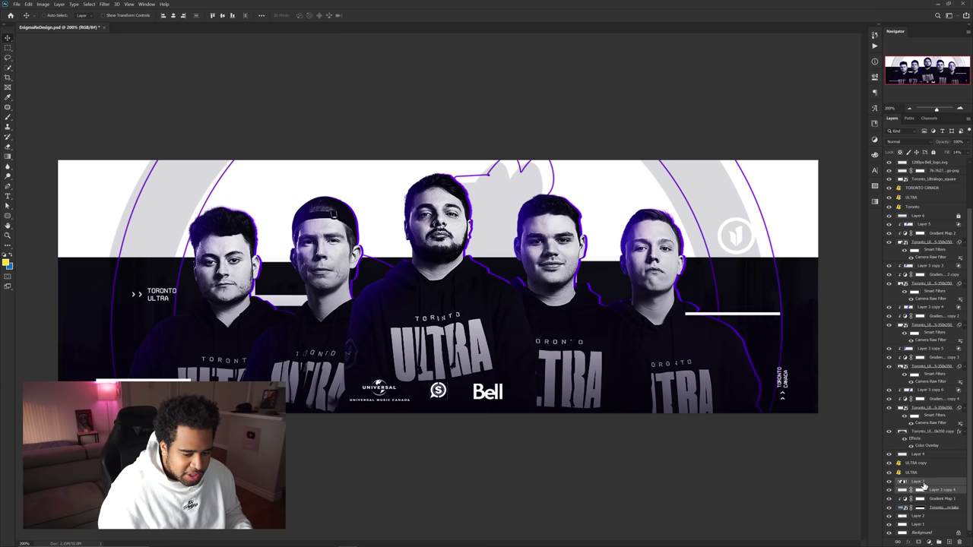
Add a layer mask to Layer 3 and hide its upper area over the white band, masking Layer 3 copy 4 the same way.
{"action": "left_click", "coordinate": [930, 485]}
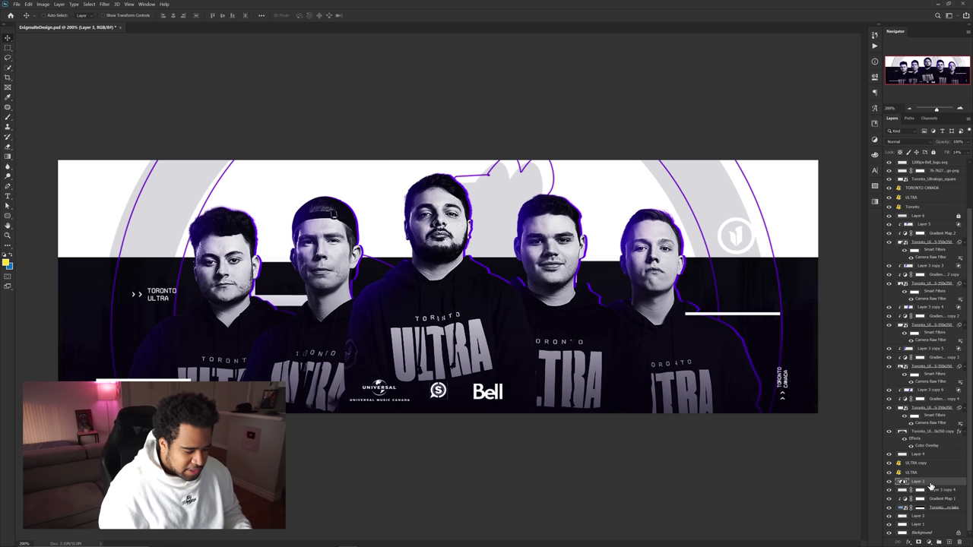
{"action": "key", "text": "m"}
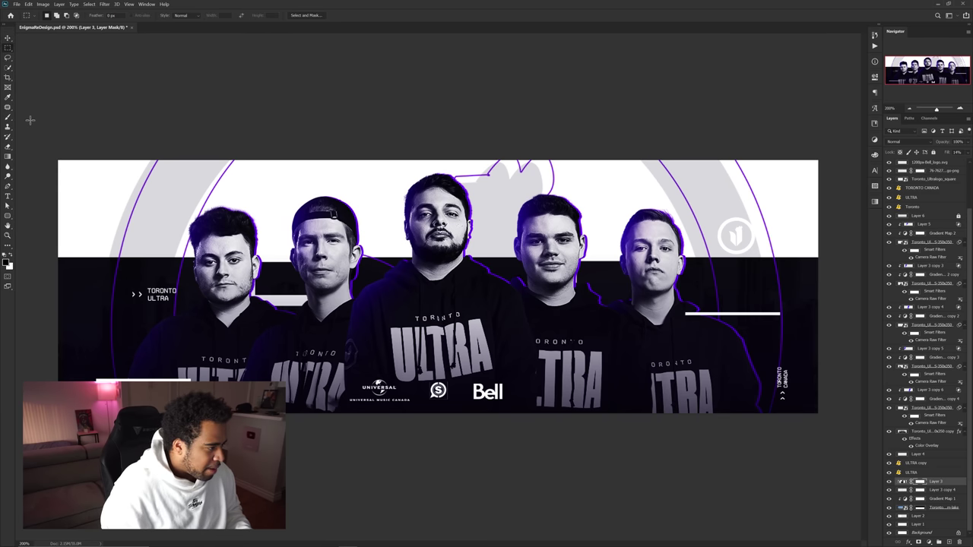
{"action": "left_click_drag", "start_coordinate": [31, 120], "coordinate": [865, 256]}
{"action": "key", "text": "alt+BackSpace"}
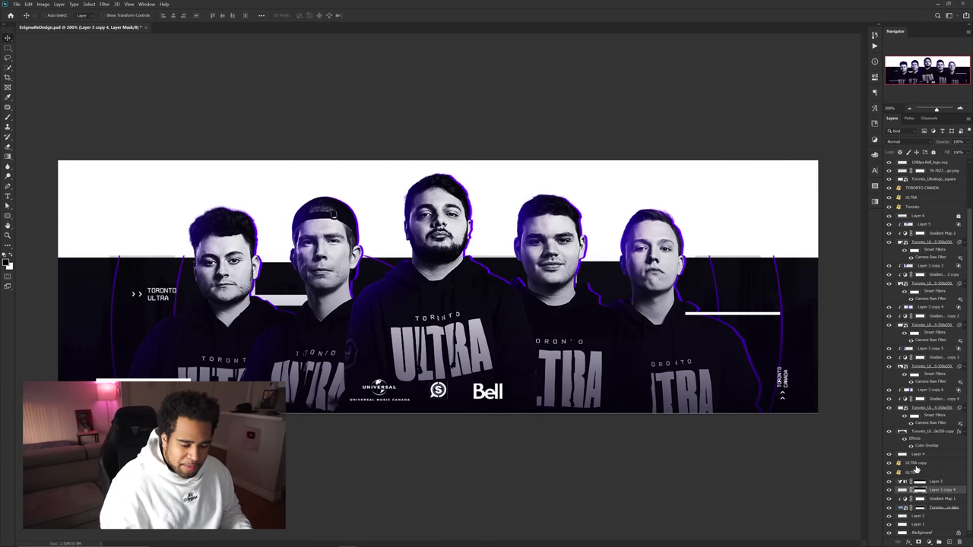
Hide the ULTRA text layer and move the vertical ULTRA copy text up behind the players.
{"action": "left_click", "coordinate": [916, 465]}
{"action": "left_click", "coordinate": [889, 472]}
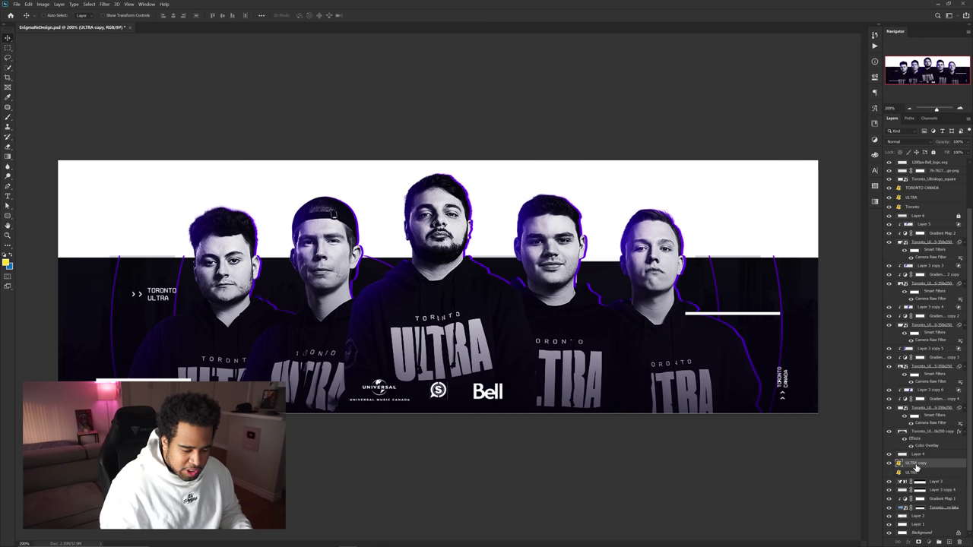
{"action": "left_click_drag", "start_coordinate": [595, 334], "coordinate": [561, 303]}
{"action": "key", "text": "ctrl+t"}
{"action": "left_click", "coordinate": [548, 223]}
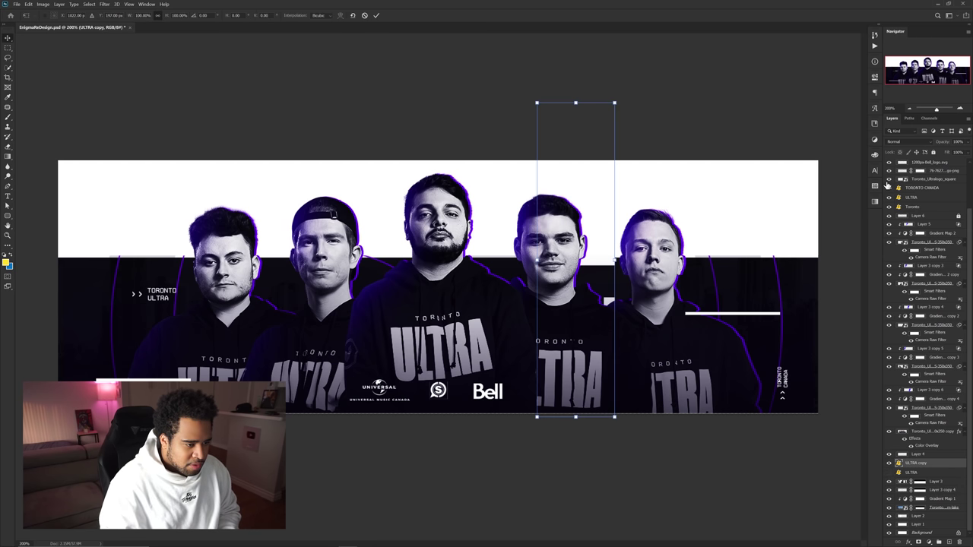
Set the ULTRA copy text in Arame Regular with black as its colour.
{"action": "left_click", "coordinate": [875, 171]}
{"action": "key", "text": "Return"}
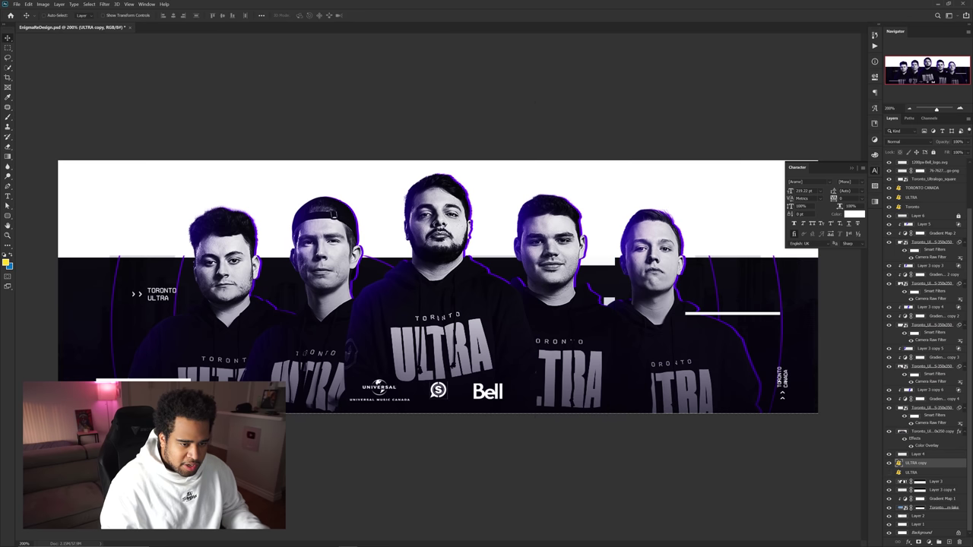
{"action": "type", "text": "a"}
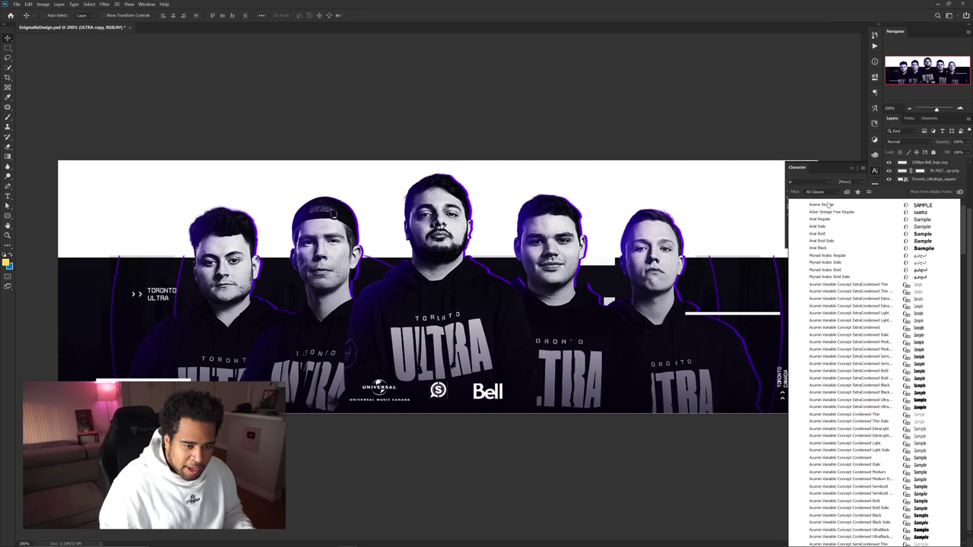
{"action": "left_click", "coordinate": [827, 205]}
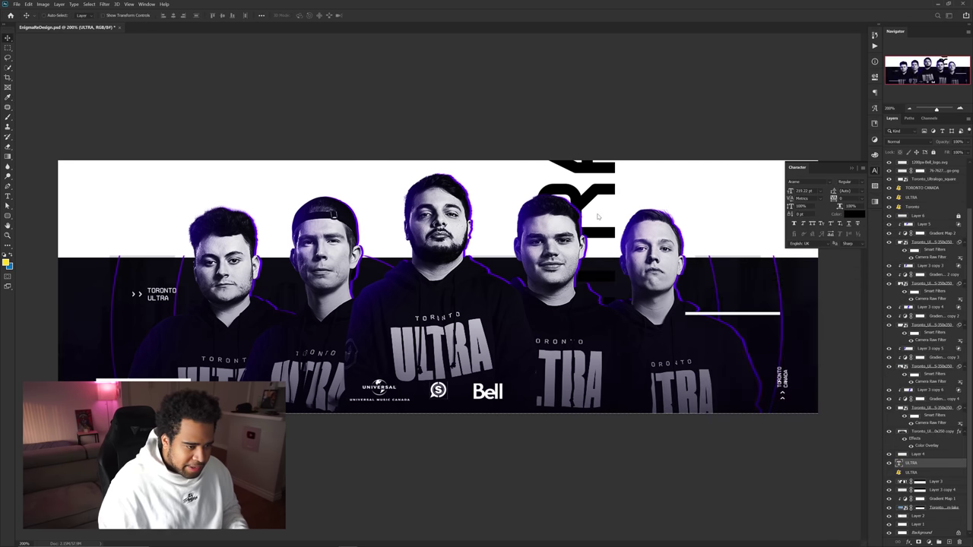
Rotate the black ULTRA text to horizontal and centre it on the white band behind the players.
{"action": "key", "text": "ctrl+t"}
{"action": "left_click_drag", "start_coordinate": [655, 288], "coordinate": [637, 321]}
{"action": "left_click_drag", "start_coordinate": [601, 277], "coordinate": [456, 228]}
{"action": "key", "text": "Return"}
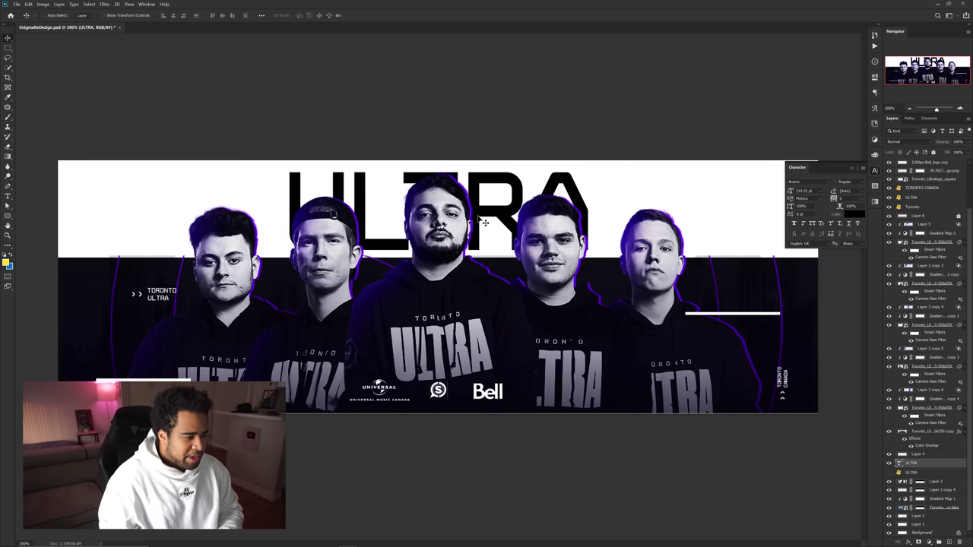
Replace the large ULTRA text behind the players with "toronto".
{"action": "double_click", "coordinate": [477, 216]}
{"action": "type", "text": "toronto"}
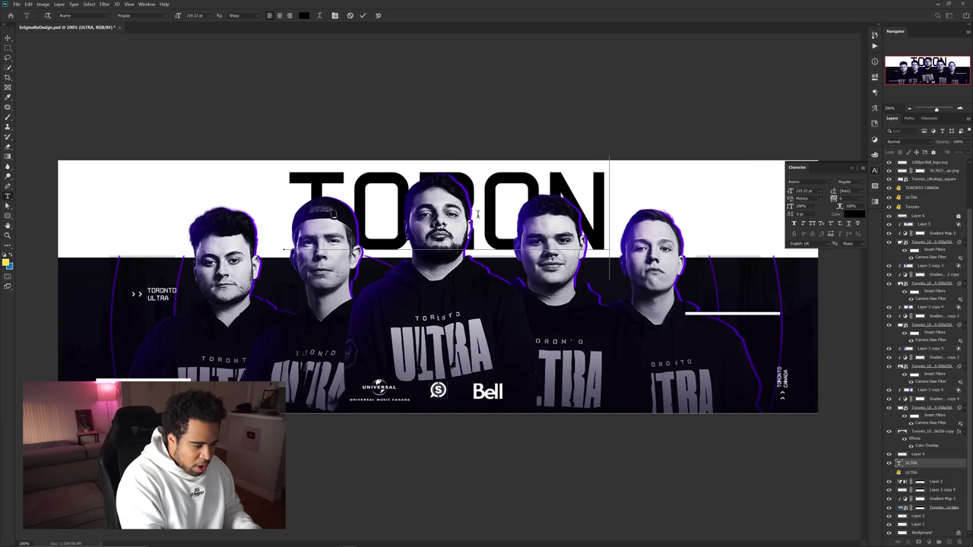
{"action": "key", "text": "ctrl+Return"}
Resize the TORONTO text and centre it within the white band behind the players.
{"action": "key", "text": "b"}
{"action": "key", "text": "ctrl+minus"}
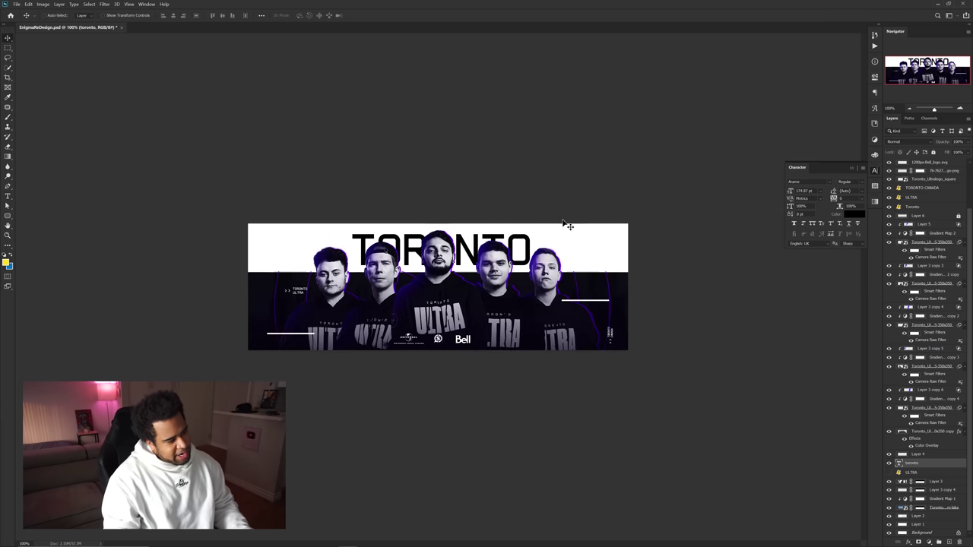
{"action": "key", "text": "ctrl+t"}
{"action": "left_click_drag", "start_coordinate": [534, 251], "coordinate": [570, 251]}
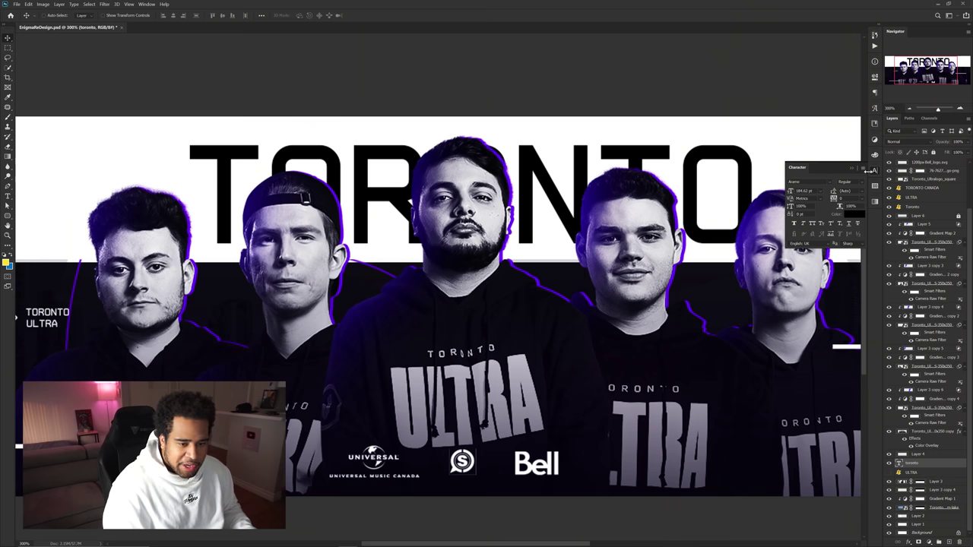
{"action": "left_click", "coordinate": [867, 171]}
{"action": "key", "text": "ctrl+minus"}
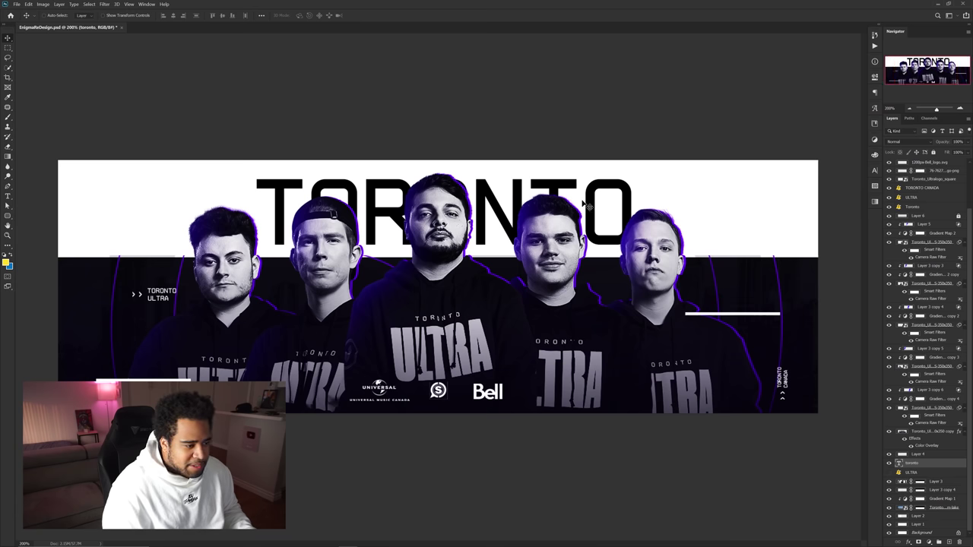
Lower the TORONTO text's opacity to 30% and add a layer mask that fades its lower part.
{"action": "left_click", "coordinate": [944, 153]}
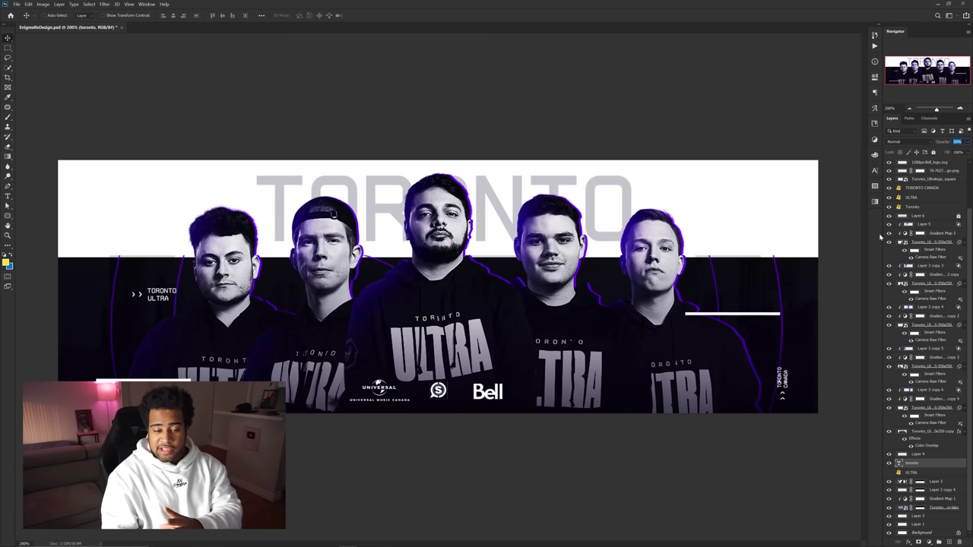
{"action": "left_click", "coordinate": [920, 541]}
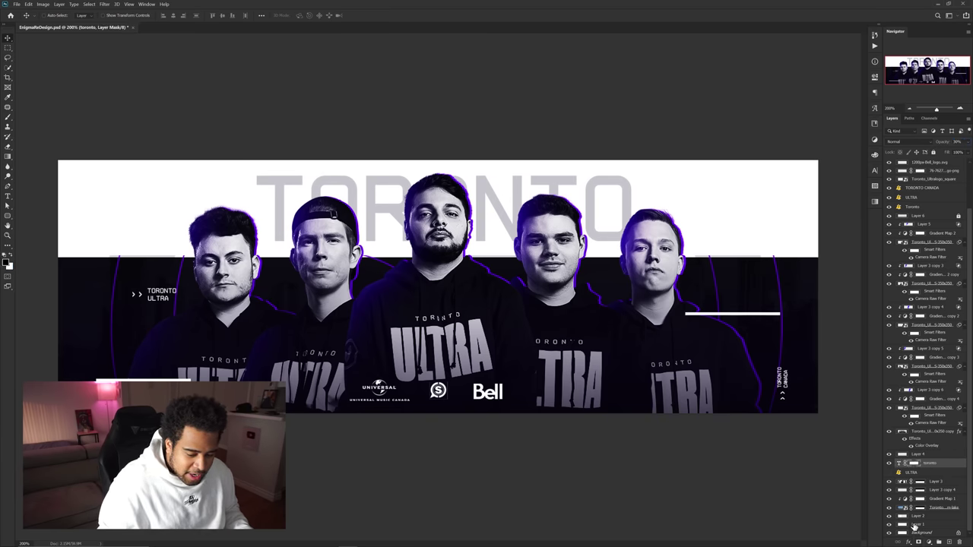
{"action": "key", "text": "f"}
{"action": "key", "text": "f"}
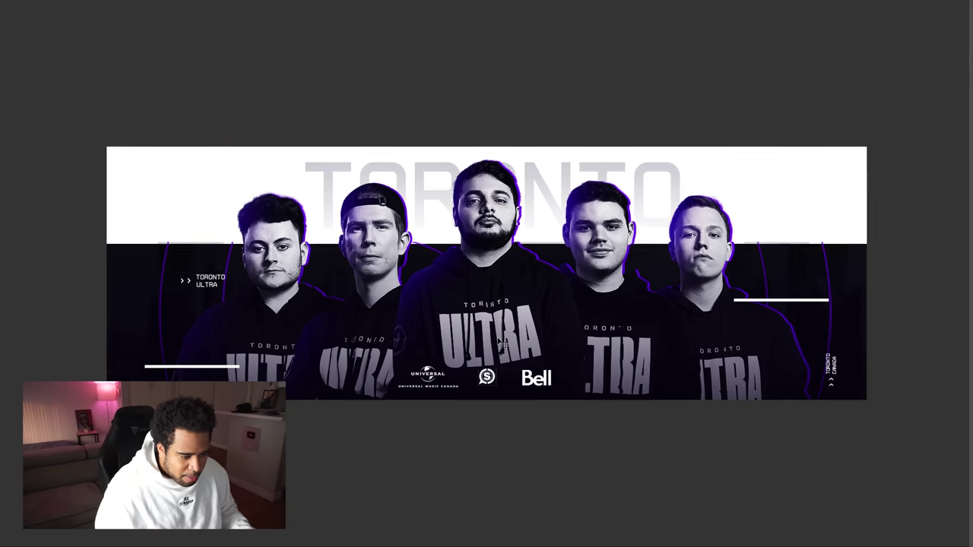
Inspect the lower part of the banner close up, from the white accent line to the sponsor logos.
{"action": "key", "text": "f"}
{"action": "scroll", "coordinate": [471, 391], "scroll_direction": "up", "scroll_amount": 4}
{"action": "left_click_drag", "start_coordinate": [460, 400], "coordinate": [675, 361]}
{"action": "scroll", "coordinate": [666, 312], "scroll_direction": "up", "scroll_amount": 1}
{"action": "scroll", "coordinate": [647, 325], "scroll_direction": "left", "scroll_amount": 3}
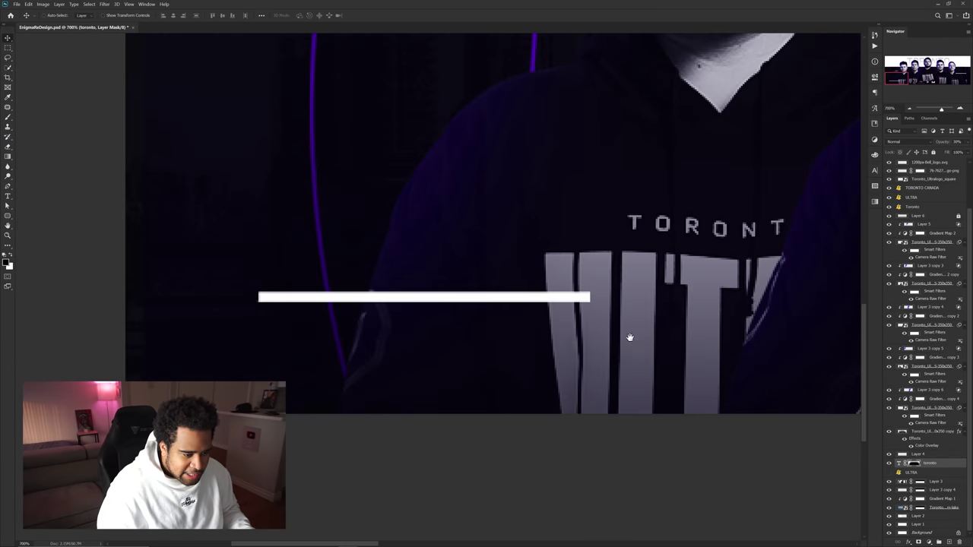
{"action": "left_click_drag", "start_coordinate": [630, 337], "coordinate": [437, 193]}
{"action": "left_click_drag", "start_coordinate": [738, 278], "coordinate": [572, 280]}
{"action": "left_click_drag", "start_coordinate": [598, 312], "coordinate": [393, 356]}
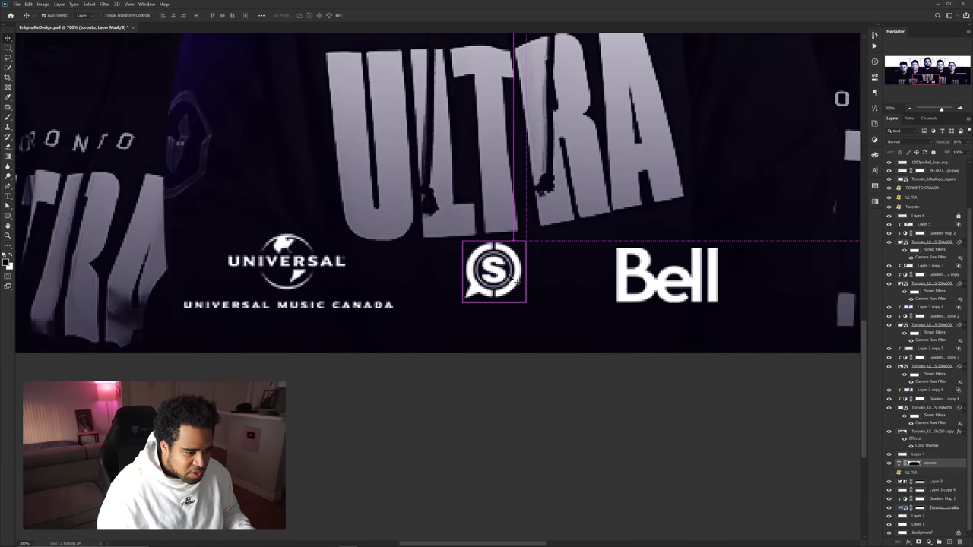
Erase the thin frame lines around the Scuf logo on its layer mask with a small hard eraser.
{"action": "left_click", "coordinate": [523, 277], "text": "ctrl"}
{"action": "key", "text": "e"}
{"action": "scroll", "coordinate": [534, 258], "scroll_direction": "up", "scroll_amount": 2}
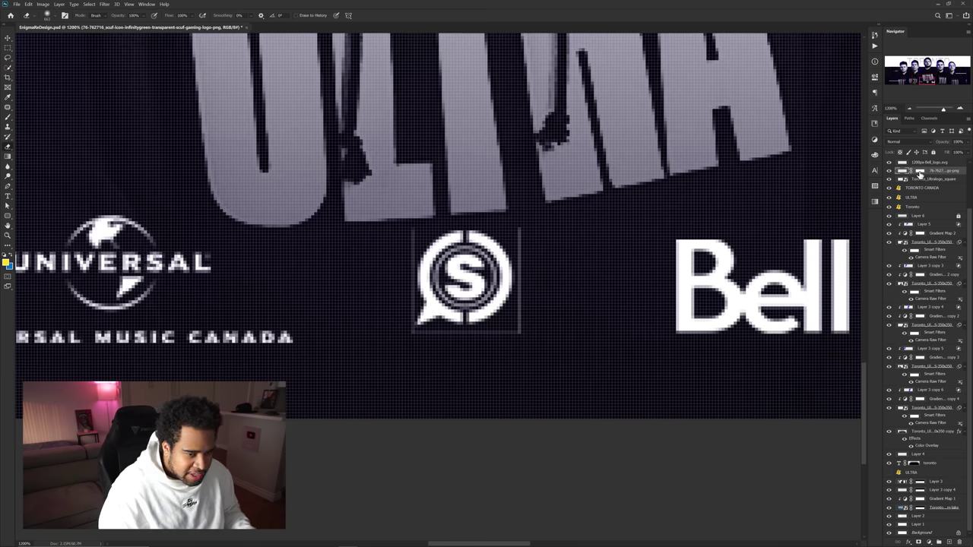
{"action": "left_click", "coordinate": [920, 173]}
{"action": "left_click_drag", "start_coordinate": [531, 263], "coordinate": [304, 237]}
{"action": "scroll", "coordinate": [406, 224], "scroll_direction": "down", "scroll_amount": 4}
{"action": "left_click_drag", "start_coordinate": [494, 238], "coordinate": [434, 240]}
{"action": "left_click_drag", "start_coordinate": [467, 214], "coordinate": [415, 421]}
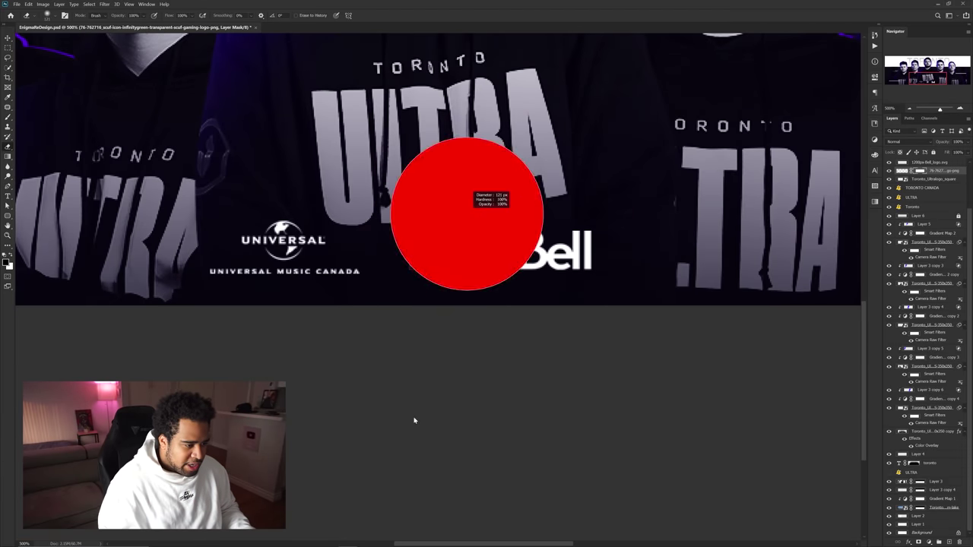
{"action": "scroll", "coordinate": [448, 236], "scroll_direction": "up", "scroll_amount": 5}
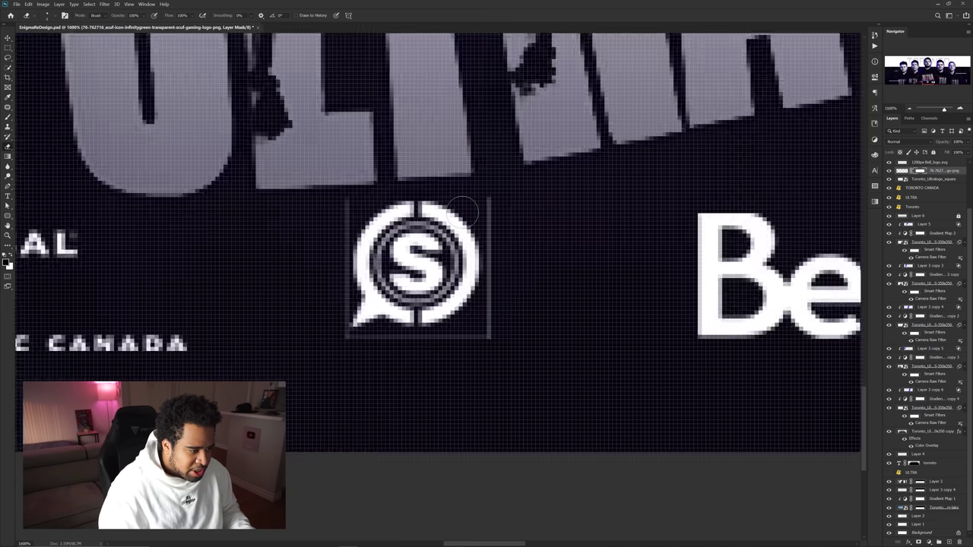
{"action": "left_click", "coordinate": [498, 349], "text": "shift"}
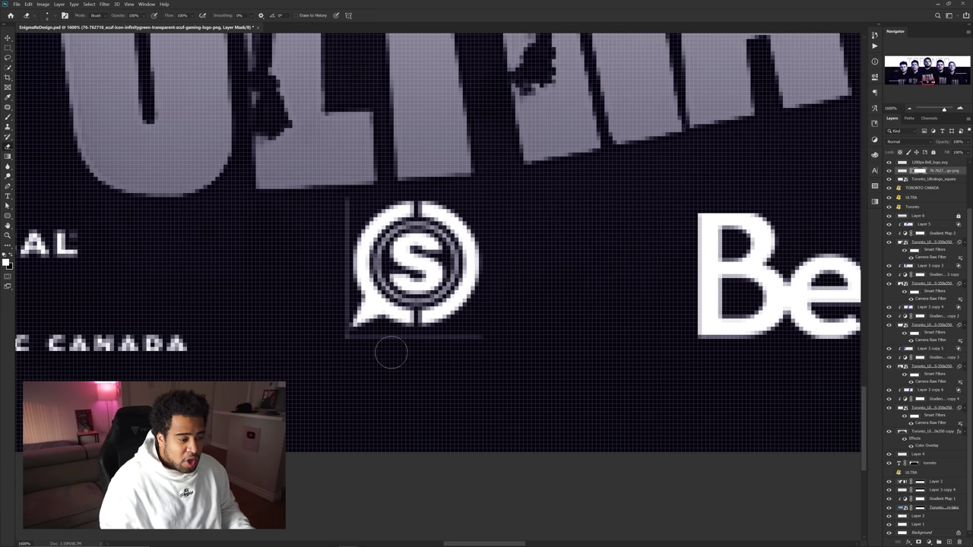
{"action": "left_click", "coordinate": [337, 348], "text": "shift"}
{"action": "left_click", "coordinate": [330, 195], "text": "shift"}
{"action": "key", "text": "v"}
{"action": "scroll", "coordinate": [437, 203], "scroll_direction": "down", "scroll_amount": 2}
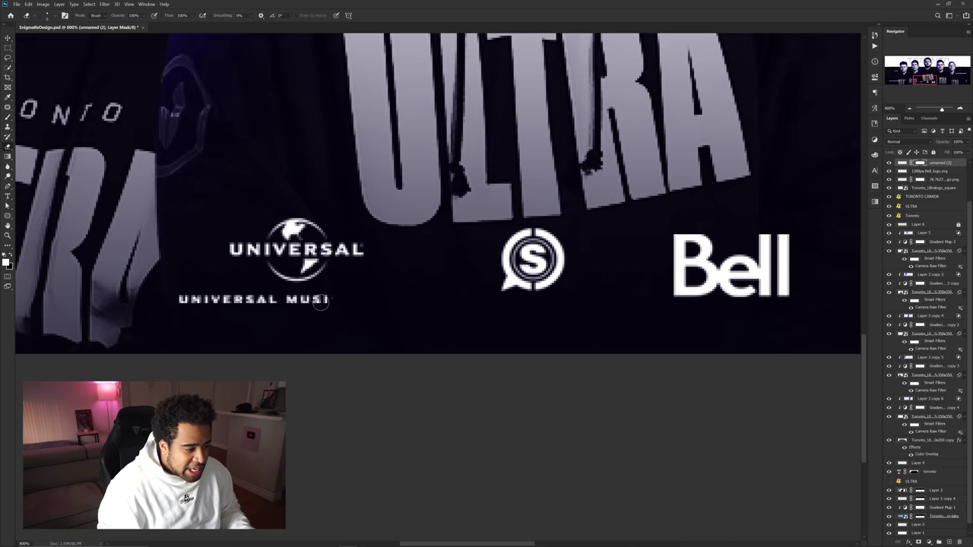
Erase the small caption beneath the Universal logo on its layer mask and move the three sponsor logos closer together.
{"action": "left_click_drag", "start_coordinate": [330, 303], "coordinate": [241, 297]}
{"action": "key", "text": "v"}
{"action": "mouse_move", "coordinate": [310, 264]}
{"action": "left_mouse_down"}
{"action": "mouse_move", "coordinate": [322, 281]}
{"action": "mouse_move", "coordinate": [334, 272]}
{"action": "left_mouse_up"}
{"action": "left_click_drag", "start_coordinate": [535, 263], "coordinate": [531, 267]}
{"action": "left_click_drag", "start_coordinate": [711, 275], "coordinate": [664, 274]}
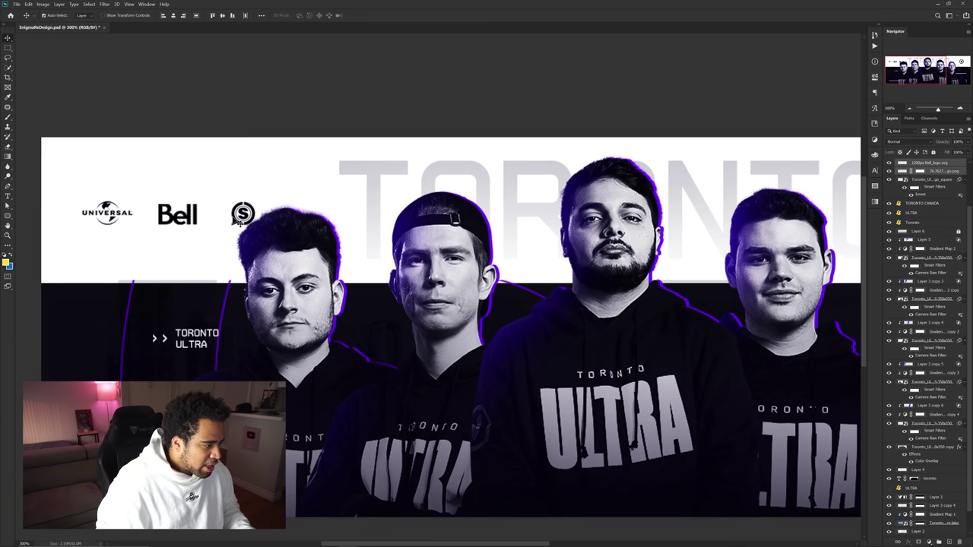
{"action": "left_click_drag", "start_coordinate": [236, 214], "coordinate": [178, 216]}
{"action": "key", "text": "ctrl+z"}
{"action": "key", "text": "ctrl+z"}
Select the Universal, Bell and Scuf logos together, reposition them in the white band and scale them down slightly.
{"action": "left_click", "coordinate": [119, 219], "text": "ctrl+shift"}
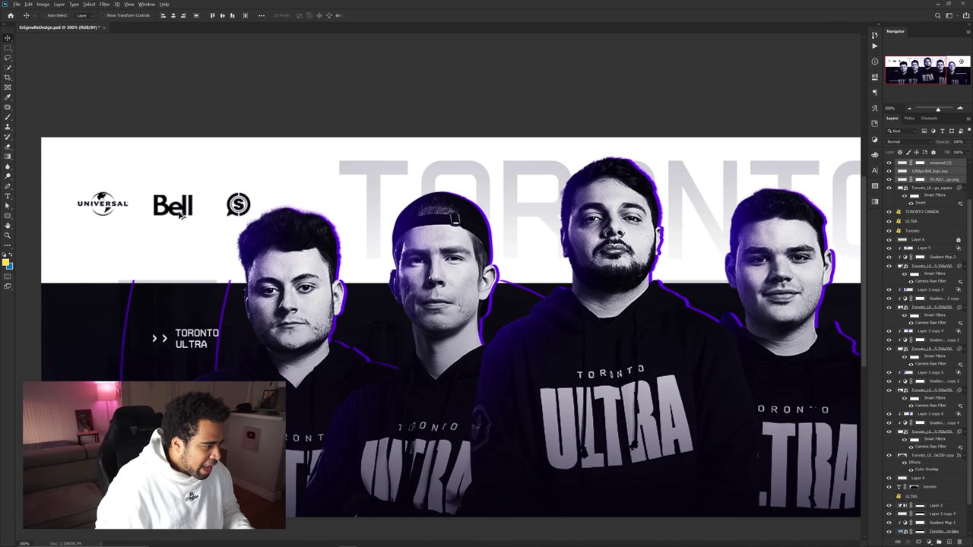
{"action": "scroll", "coordinate": [342, 242], "scroll_direction": "down", "scroll_amount": 2}
{"action": "scroll", "coordinate": [342, 242], "scroll_direction": "up", "scroll_amount": 1}
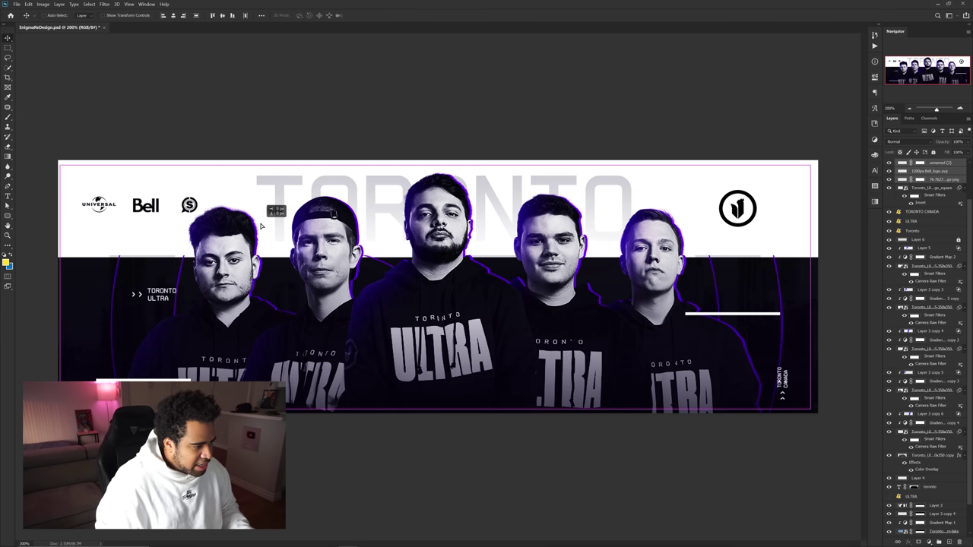
{"action": "key", "text": "ctrl+t"}
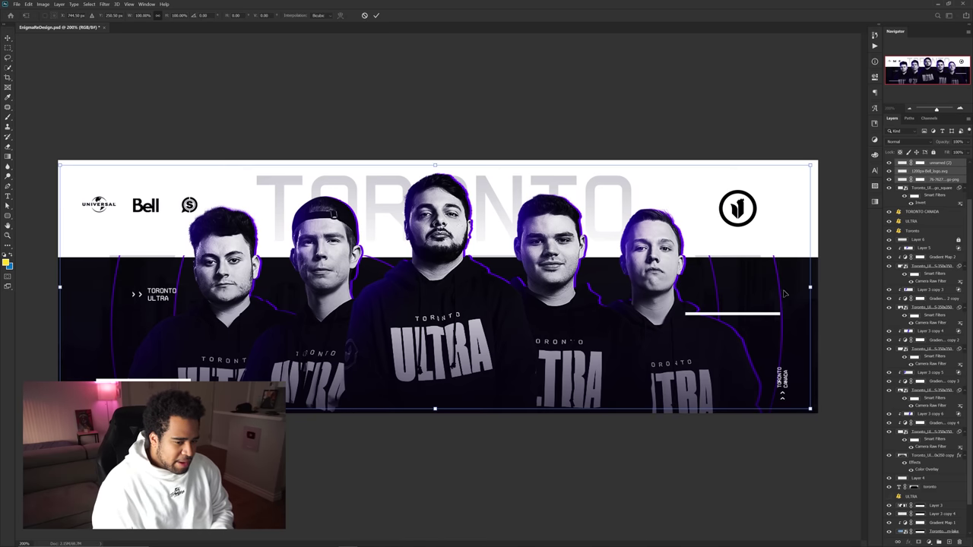
{"action": "left_click_drag", "start_coordinate": [810, 287], "coordinate": [736, 287]}
{"action": "key", "text": "Return"}
{"action": "left_click_drag", "start_coordinate": [604, 287], "coordinate": [610, 281]}
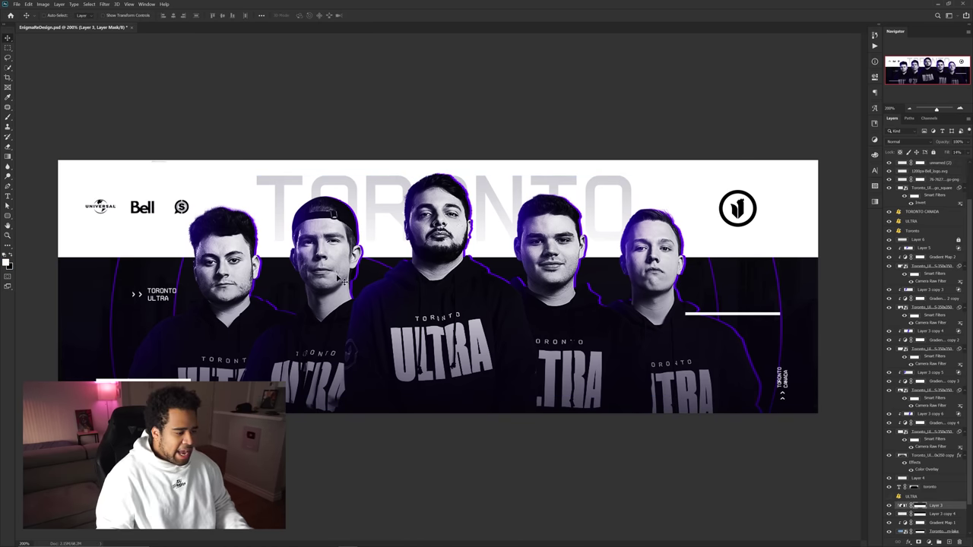
Select the area around the white accent line at the banner's lower left with a rectangular marquee.
{"action": "scroll", "coordinate": [150, 379], "scroll_direction": "up", "scroll_amount": 2}
{"action": "left_click_drag", "start_coordinate": [178, 374], "coordinate": [194, 356]}
{"action": "left_click", "coordinate": [193, 356], "text": "ctrl"}
{"action": "key", "text": "m"}
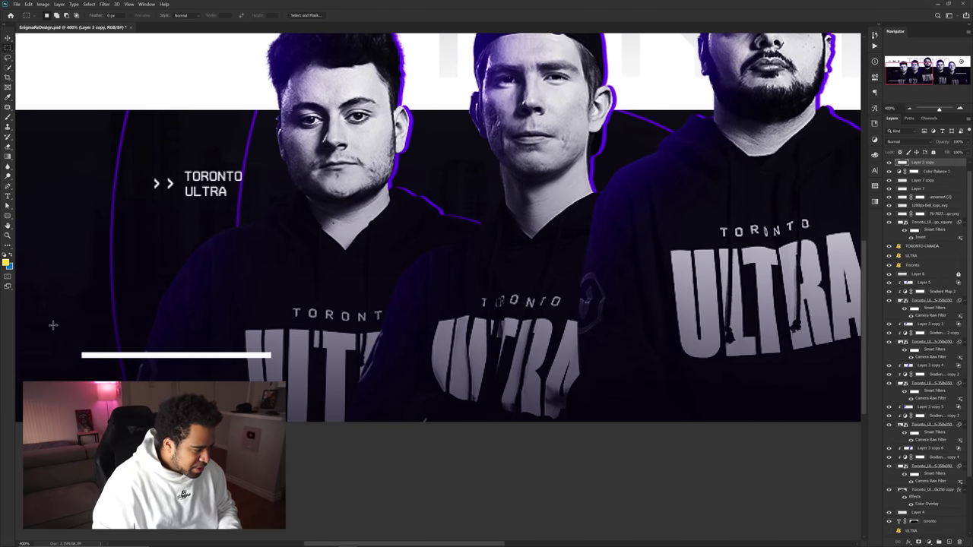
{"action": "left_click_drag", "start_coordinate": [53, 325], "coordinate": [370, 356]}
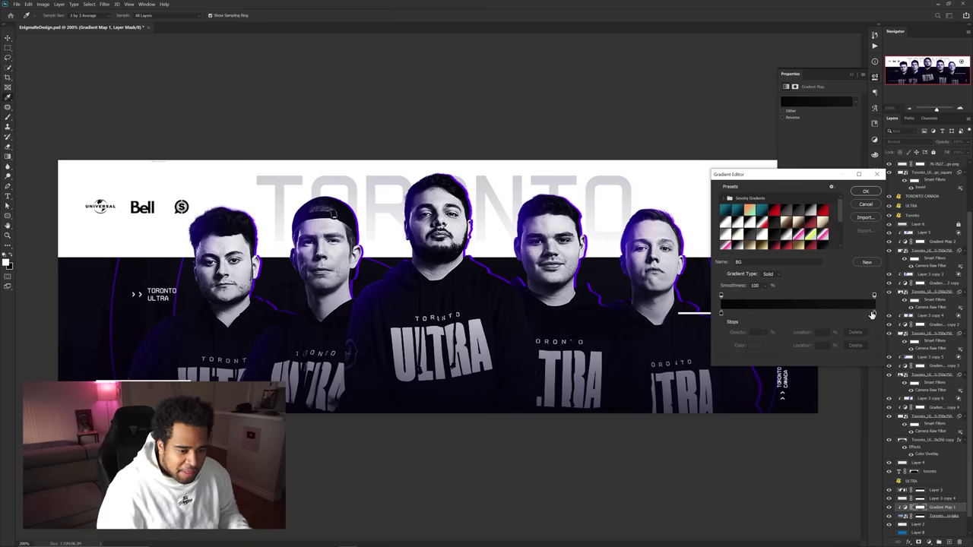
Change the light end stop of the background skyline's Gradient Map 1 to a dark purple and check the whole banner.
{"action": "double_click", "coordinate": [874, 314]}
{"action": "left_click", "coordinate": [875, 314]}
{"action": "key", "text": "Escape"}
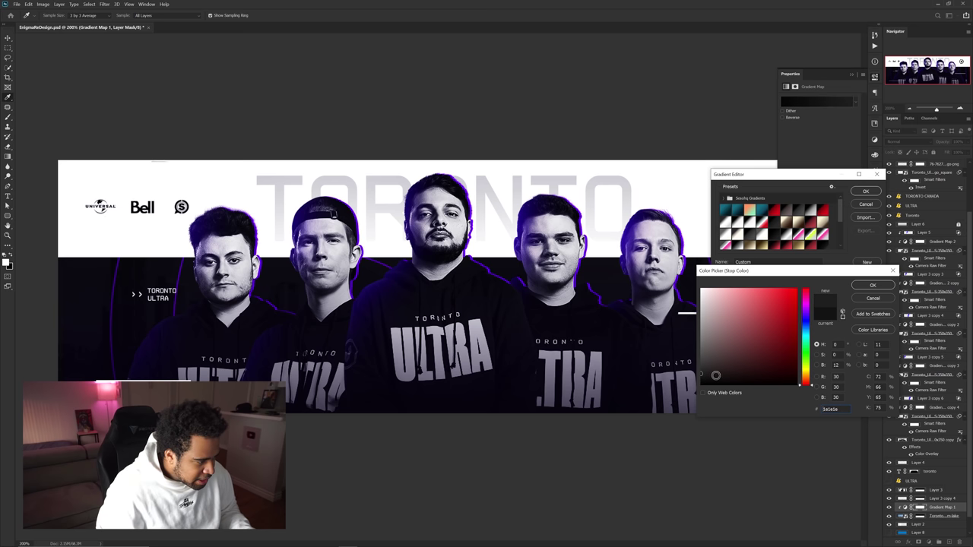
{"action": "left_click_drag", "start_coordinate": [716, 375], "coordinate": [704, 370]}
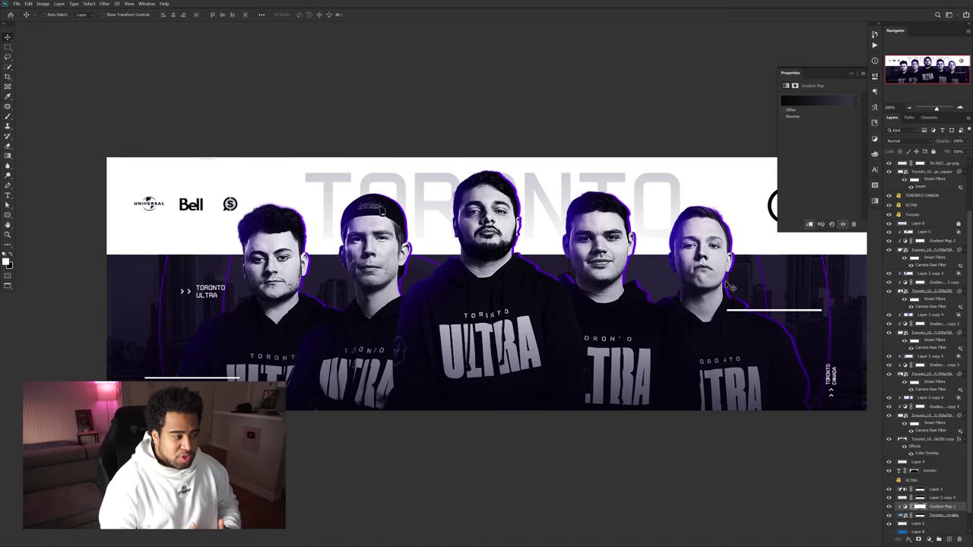
{"action": "left_click", "coordinate": [875, 76]}
{"action": "left_click_drag", "start_coordinate": [676, 241], "coordinate": [656, 215]}
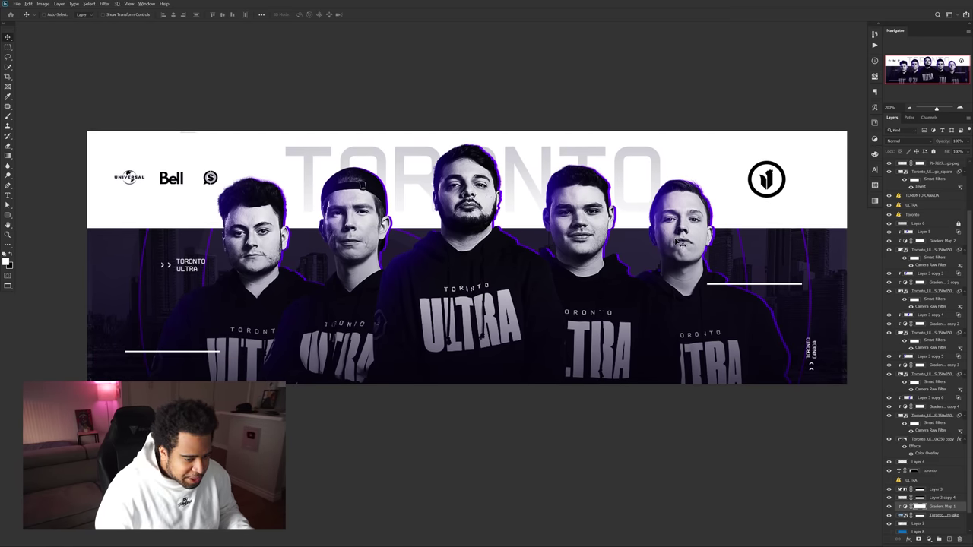
{"action": "scroll", "coordinate": [677, 238], "scroll_direction": "down", "scroll_amount": 1}
{"action": "left_click_drag", "start_coordinate": [687, 268], "coordinate": [592, 241]}
{"action": "scroll", "coordinate": [595, 244], "scroll_direction": "up", "scroll_amount": 4}
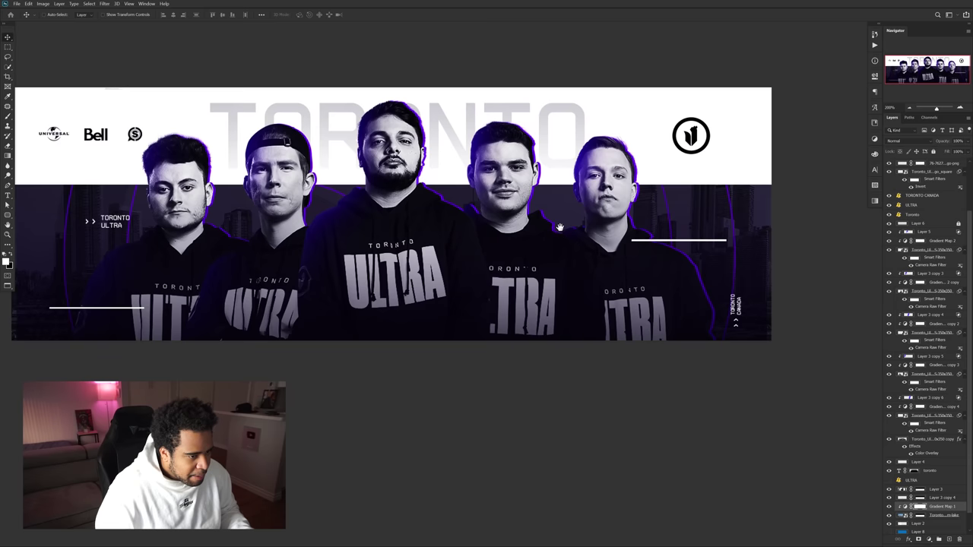
Duplicate the Toronto skyline layer beneath the original and reveal the copy in the upper band through its layer mask.
{"action": "left_click_drag", "start_coordinate": [787, 259], "coordinate": [784, 280]}
{"action": "key", "text": "ctrl+z"}
{"action": "key", "text": "ctrl+j"}
{"action": "scroll", "coordinate": [942, 509], "scroll_direction": "down", "scroll_amount": 2}
{"action": "left_click", "coordinate": [920, 505]}
{"action": "key", "text": "ctrl+i"}
{"action": "left_click_drag", "start_coordinate": [248, 546], "coordinate": [304, 539]}
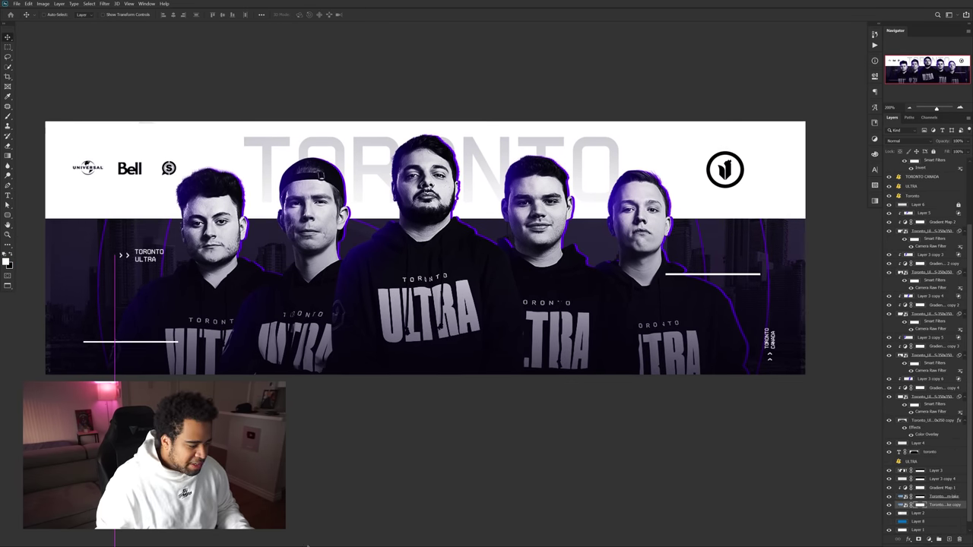
{"action": "key", "text": "ctrl+z"}
{"action": "key", "text": "f"}
{"action": "key", "text": "f"}
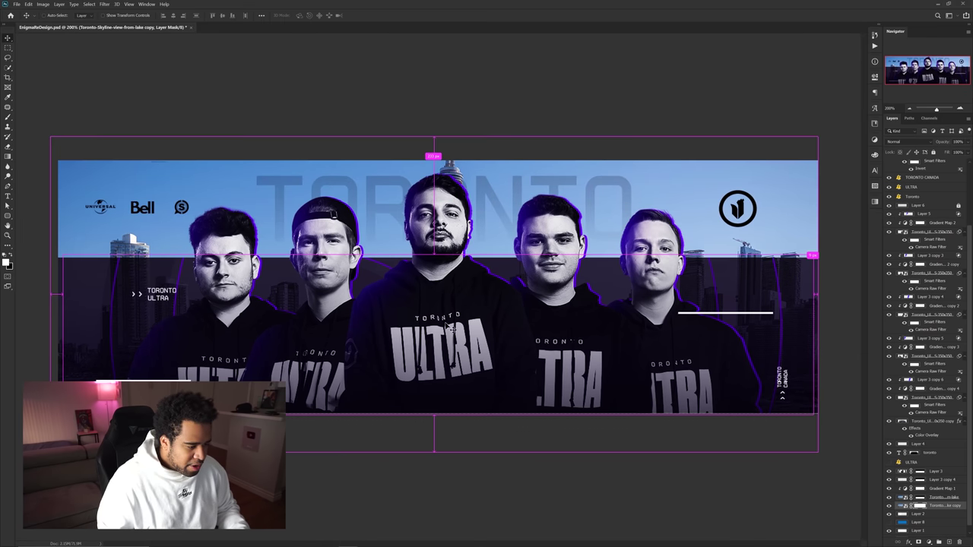
{"action": "left_click_drag", "start_coordinate": [426, 306], "coordinate": [404, 460]}
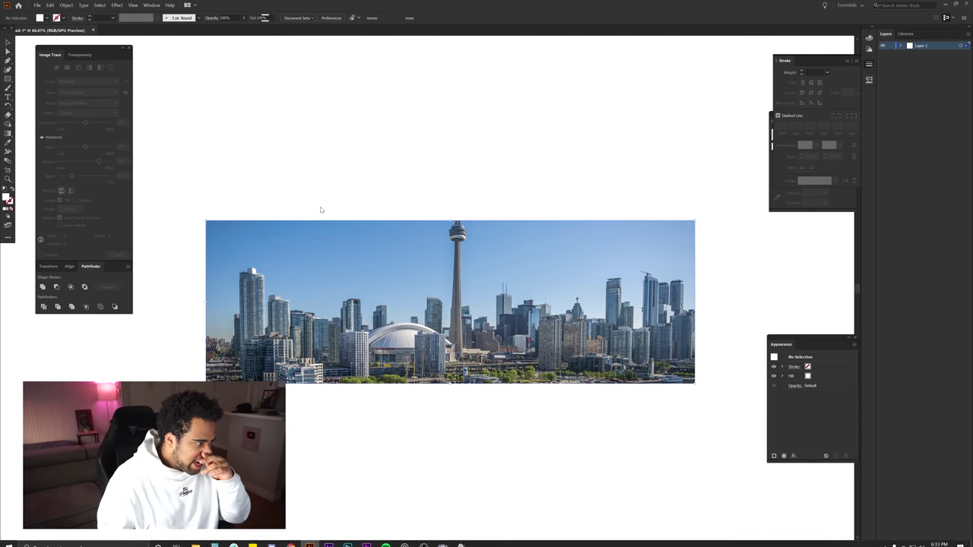
Switch to Illustrator, paste the skyline photo and apply the Black and White Logo image trace preset.
{"action": "key", "text": "ctrl+v"}
{"action": "left_click", "coordinate": [87, 81]}
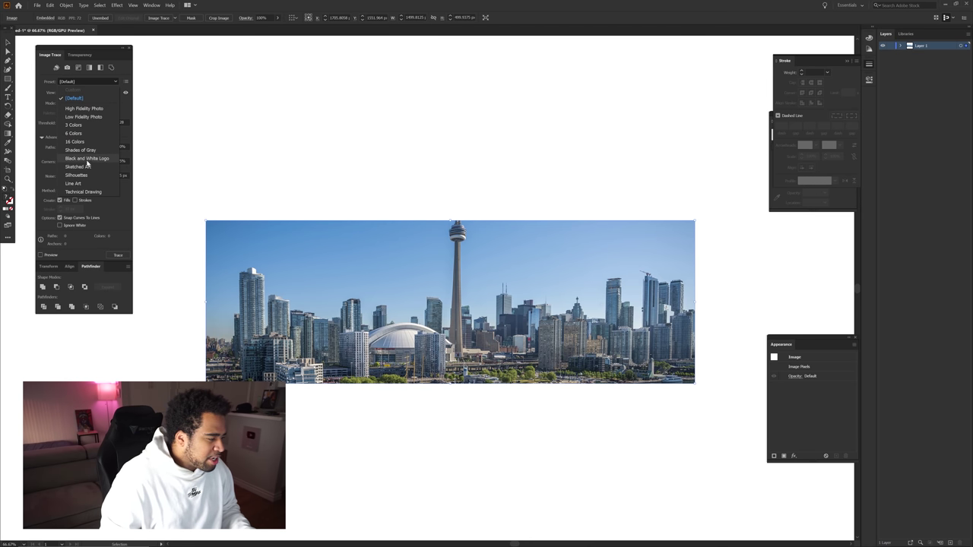
{"action": "left_click", "coordinate": [88, 159]}
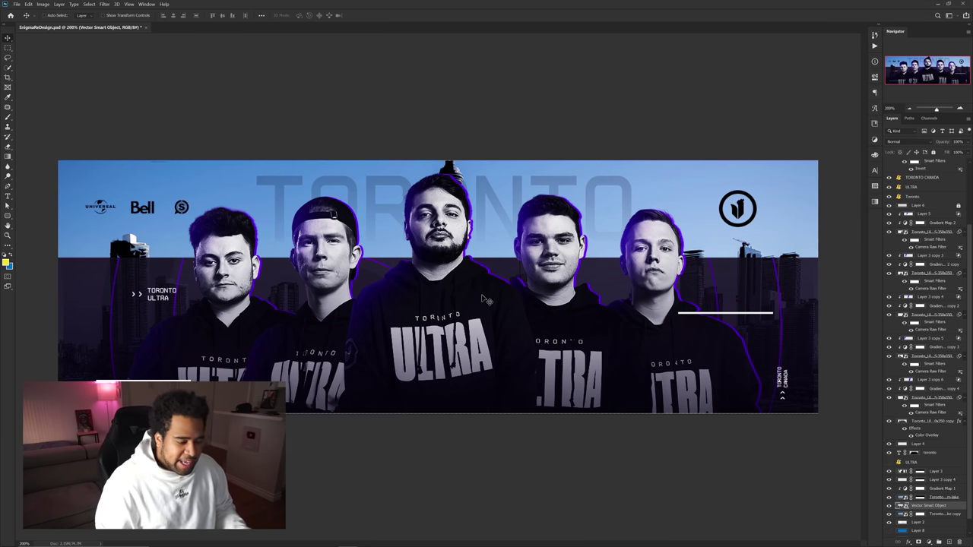
Hide the colour skyline copy in the banner and lower the traced skyline's opacity to 30%.
{"action": "left_click", "coordinate": [888, 516]}
{"action": "scroll", "coordinate": [786, 259], "scroll_direction": "up", "scroll_amount": 2}
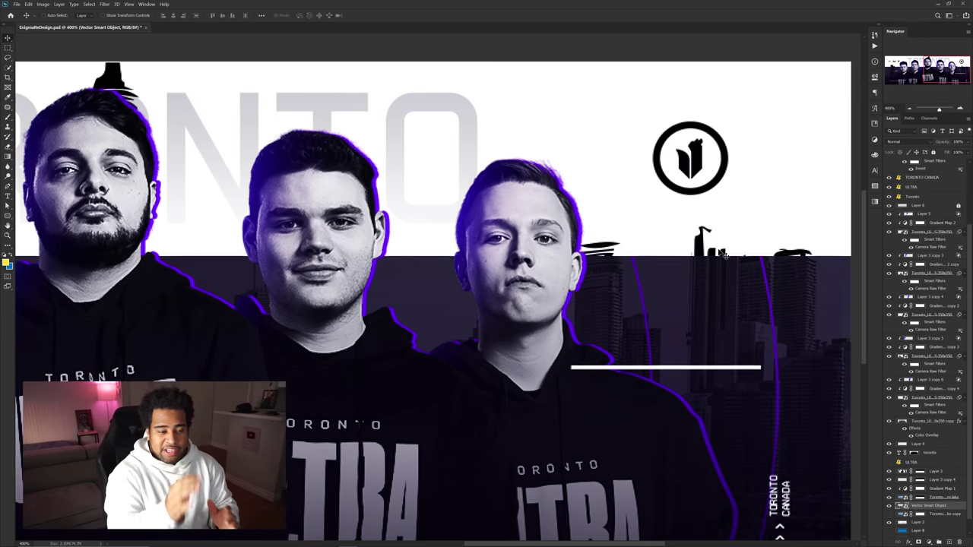
{"action": "scroll", "coordinate": [661, 255], "scroll_direction": "down", "scroll_amount": 1}
{"action": "left_click_drag", "start_coordinate": [106, 244], "coordinate": [463, 262]}
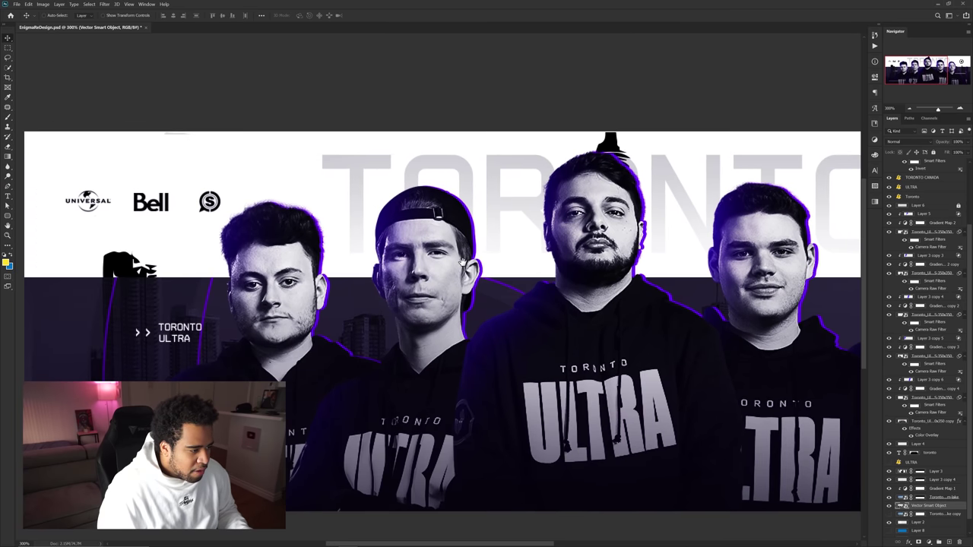
{"action": "scroll", "coordinate": [463, 261], "scroll_direction": "left", "scroll_amount": 3}
{"action": "scroll", "coordinate": [277, 276], "scroll_direction": "down", "scroll_amount": 1}
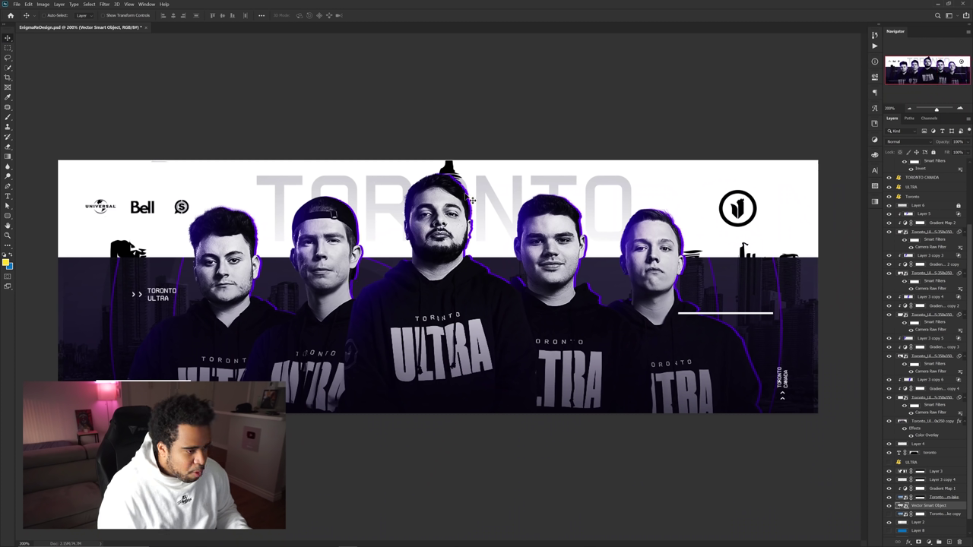
{"action": "left_click", "coordinate": [968, 142]}
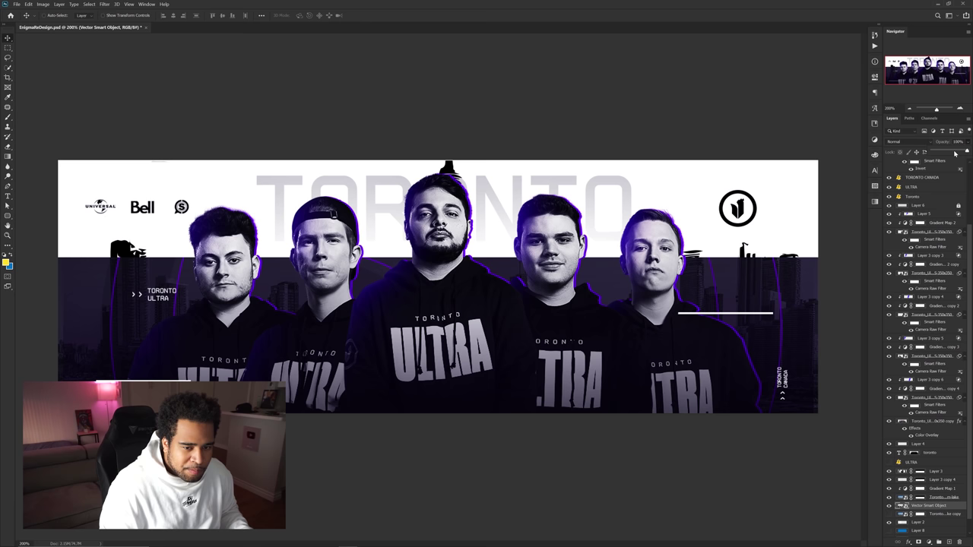
{"action": "left_click_drag", "start_coordinate": [965, 152], "coordinate": [943, 153]}
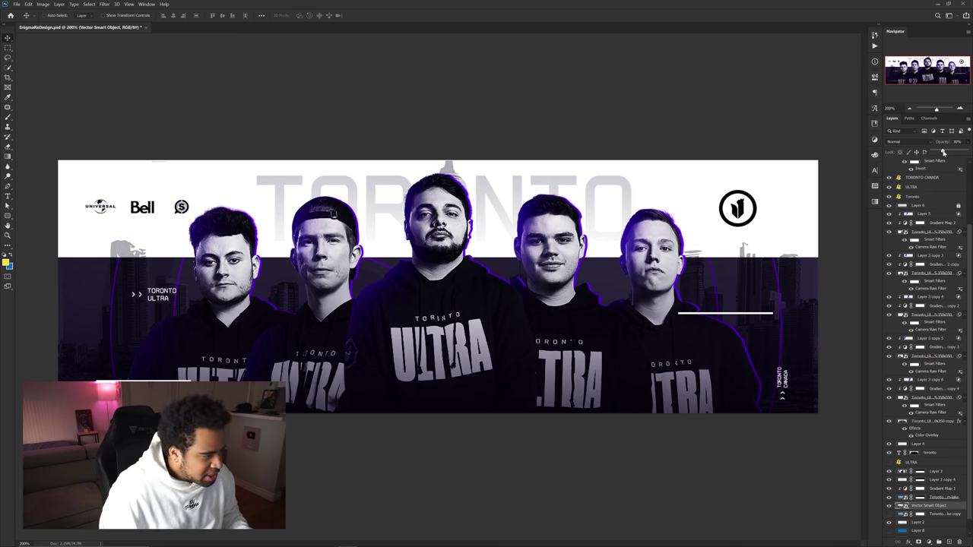
{"action": "left_click", "coordinate": [738, 159]}
Examine the whole banner in full-screen view and look over its layer stack.
{"action": "key", "text": "f"}
{"action": "key", "text": "f"}
{"action": "left_click_drag", "start_coordinate": [681, 225], "coordinate": [712, 186]}
{"action": "scroll", "coordinate": [712, 186], "scroll_direction": "down", "scroll_amount": 1}
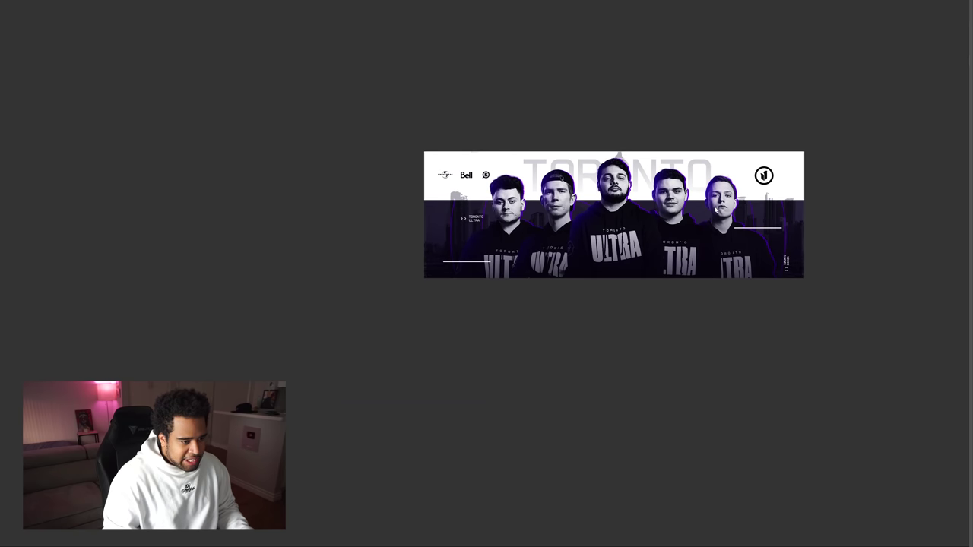
{"action": "left_click_drag", "start_coordinate": [800, 192], "coordinate": [735, 211]}
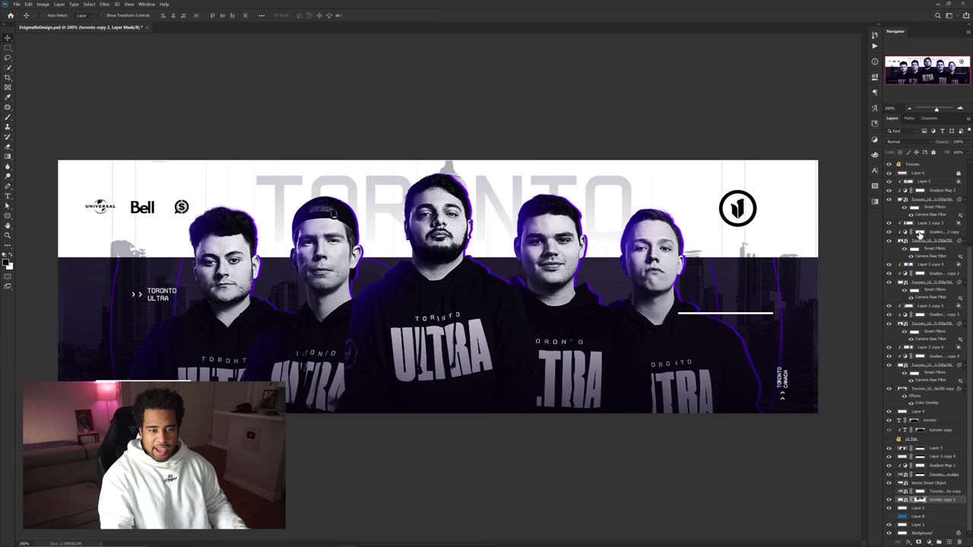
{"action": "scroll", "coordinate": [919, 234], "scroll_direction": "up", "scroll_amount": 4}
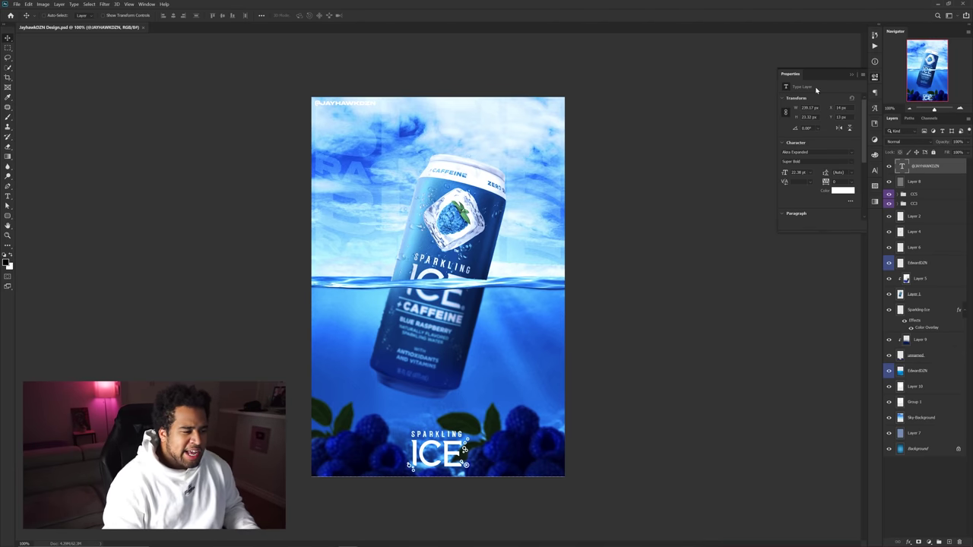
Inspect the Sparkling Ice poster's sky and can close up and hide the grain overlay on Layer 8.
{"action": "scroll", "coordinate": [371, 153], "scroll_direction": "up", "scroll_amount": 3, "text": "alt"}
{"action": "left_click_drag", "start_coordinate": [470, 206], "coordinate": [539, 140]}
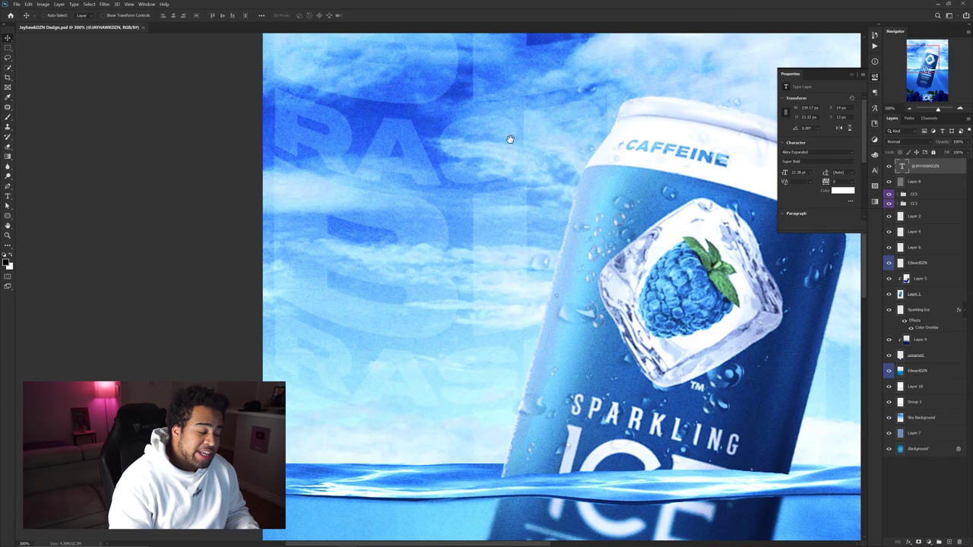
{"action": "left_click_drag", "start_coordinate": [479, 241], "coordinate": [525, 215]}
{"action": "key", "text": "ctrl+z"}
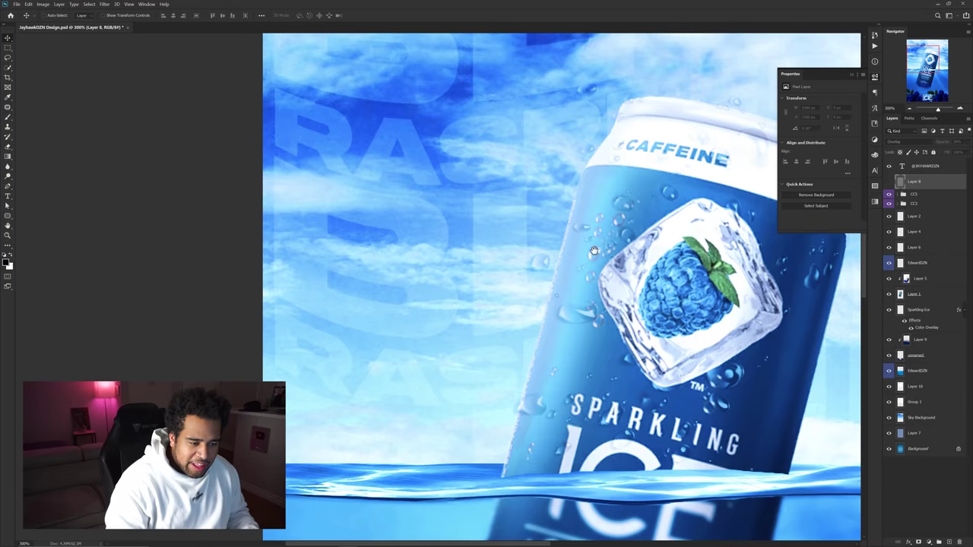
{"action": "left_click_drag", "start_coordinate": [570, 266], "coordinate": [542, 384]}
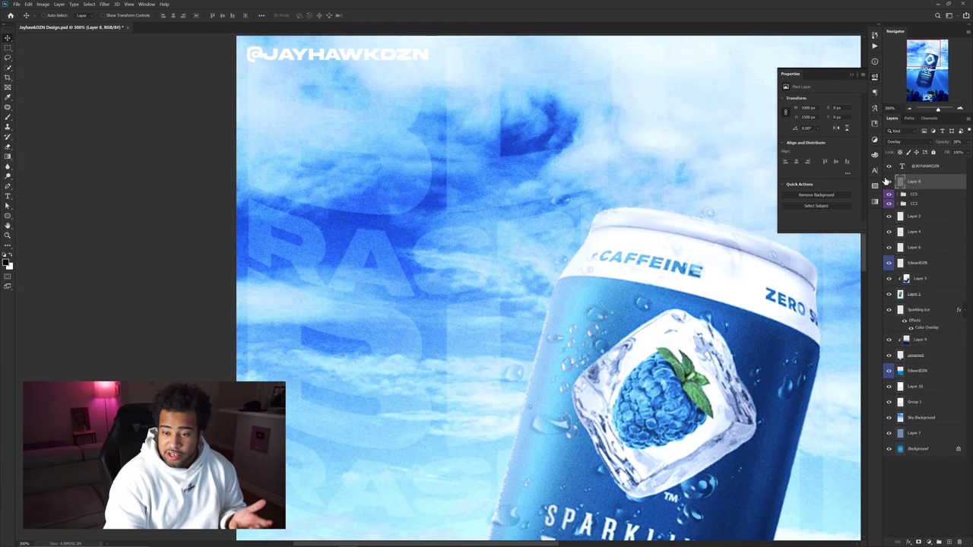
{"action": "left_click", "coordinate": [889, 182]}
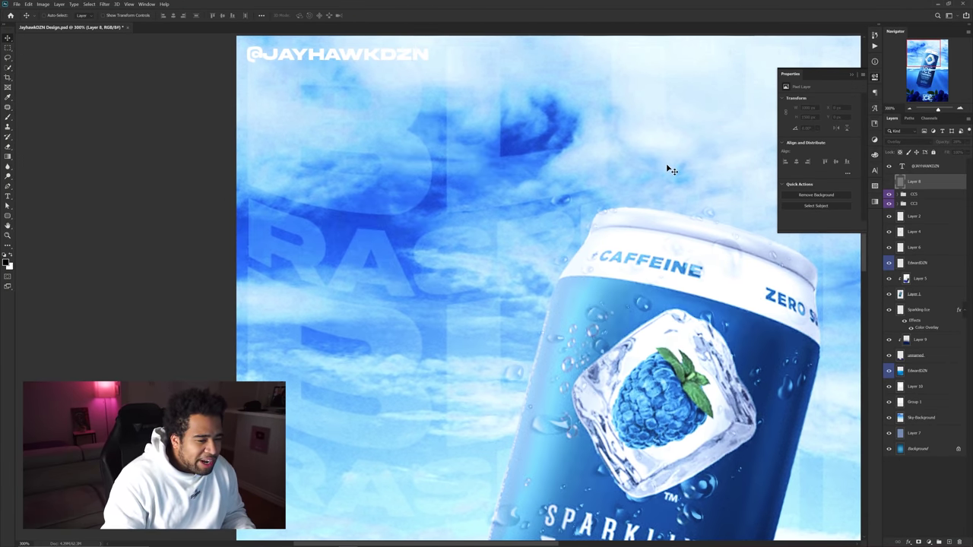
Examine the poster without grain, comparing the can and cloudy sky close up with the full composition.
{"action": "key", "text": "ctrl+1"}
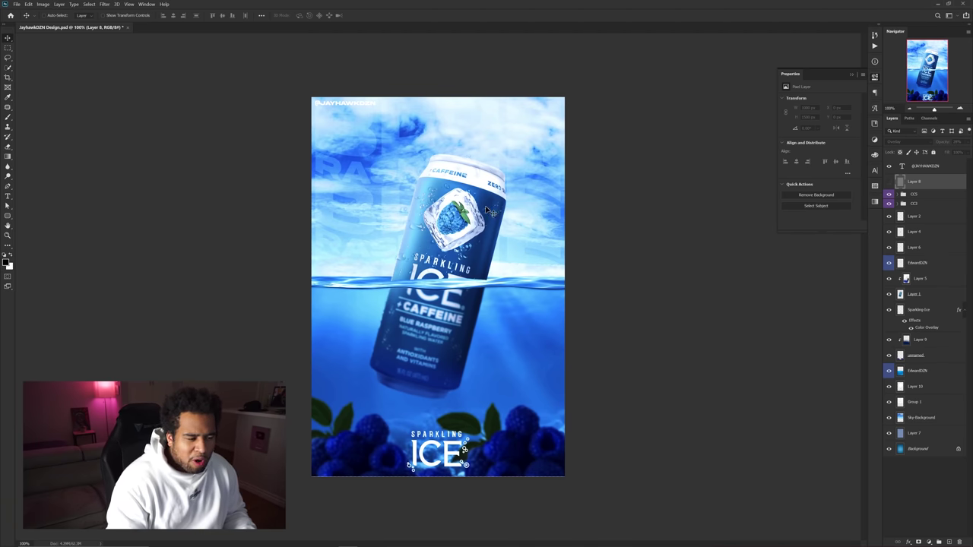
{"action": "scroll", "coordinate": [426, 206], "scroll_direction": "up", "scroll_amount": 1}
{"action": "left_click_drag", "start_coordinate": [432, 194], "coordinate": [615, 247]}
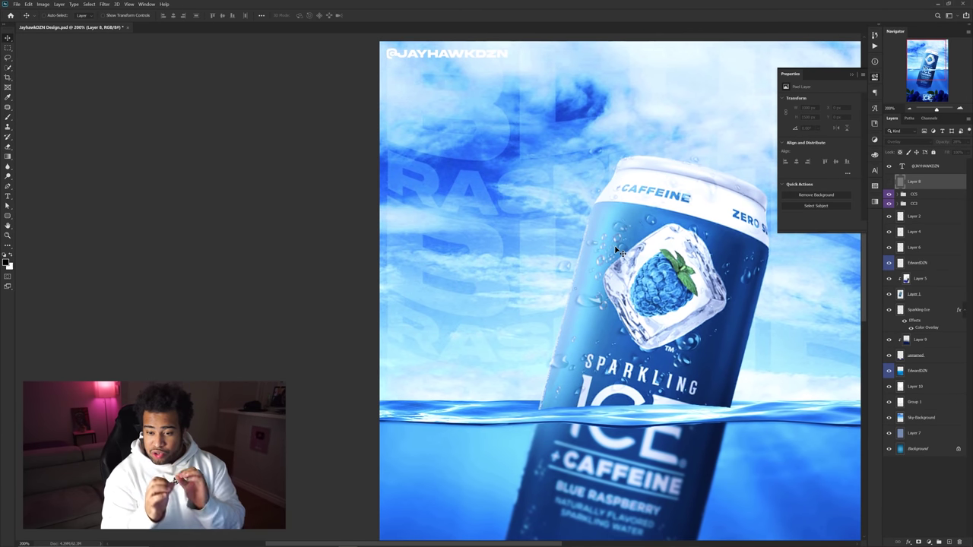
{"action": "left_click_drag", "start_coordinate": [542, 131], "coordinate": [513, 332]}
{"action": "scroll", "coordinate": [616, 280], "scroll_direction": "down", "scroll_amount": 4}
{"action": "scroll", "coordinate": [600, 252], "scroll_direction": "down", "scroll_amount": 2}
Check the background lettering's layer and hide the CC5 and CC3 groups.
{"action": "left_click", "coordinate": [417, 207], "text": "ctrl"}
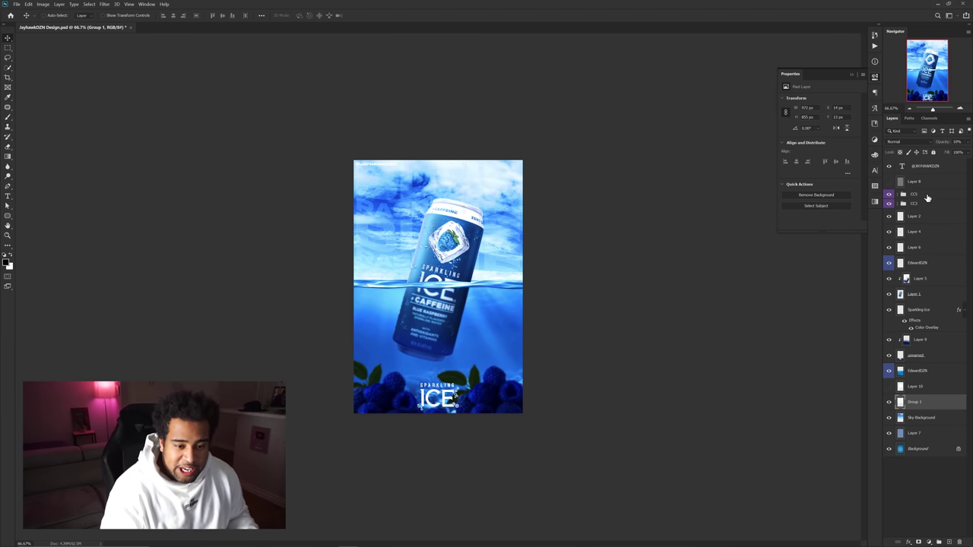
{"action": "left_click", "coordinate": [927, 197]}
{"action": "left_click", "coordinate": [900, 195]}
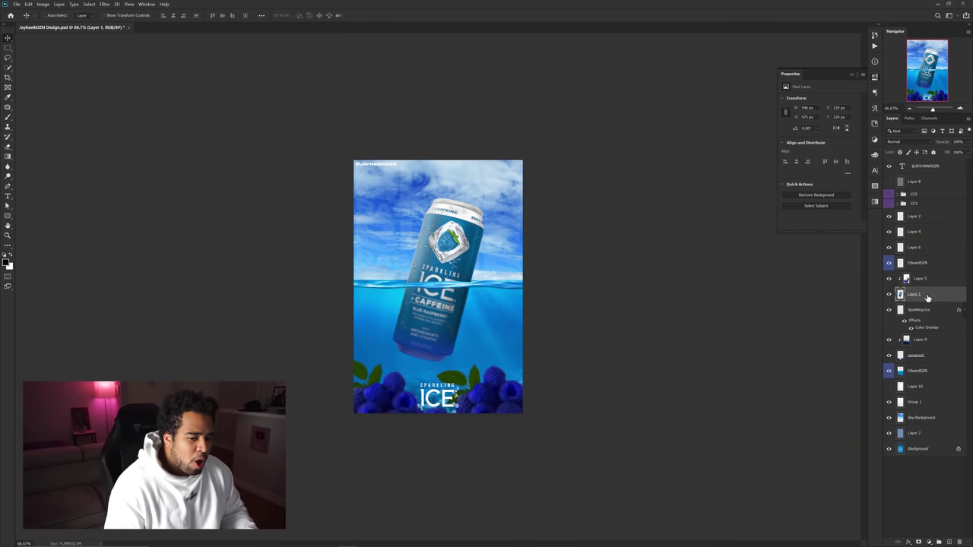
Convert the can on Layer 1 to a smart object and add a layer mask to it.
{"action": "right_click", "coordinate": [928, 297]}
{"action": "left_click", "coordinate": [854, 326]}
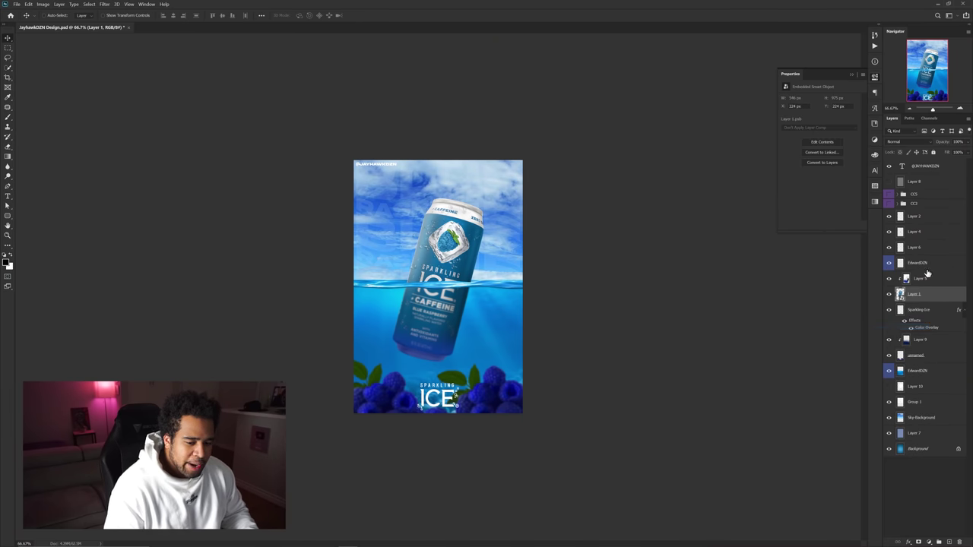
{"action": "left_click", "coordinate": [920, 542]}
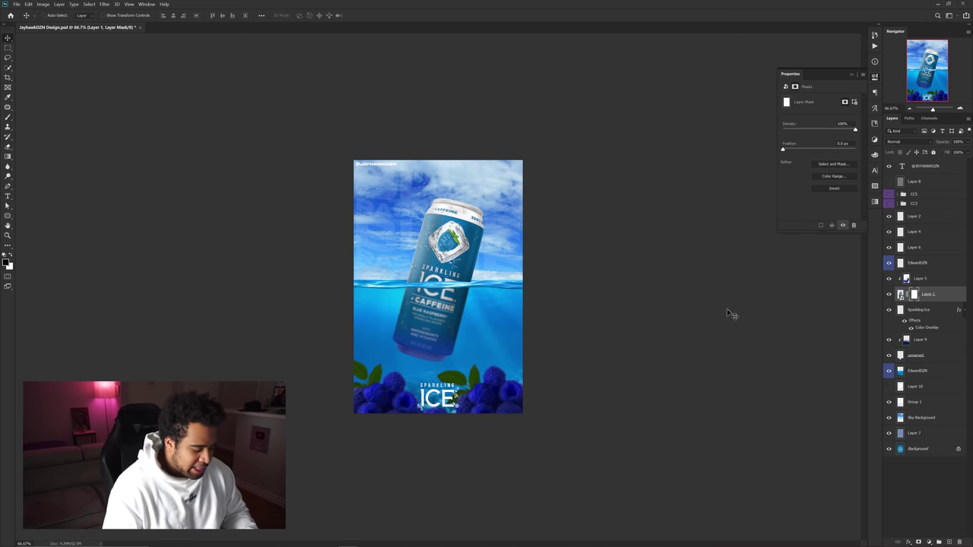
Brush on the can's layer mask to clean up its jagged left edge, from the upper rim down to the underwater base.
{"action": "key", "text": "b"}
{"action": "scroll", "coordinate": [408, 225], "scroll_direction": "up", "scroll_amount": 3}
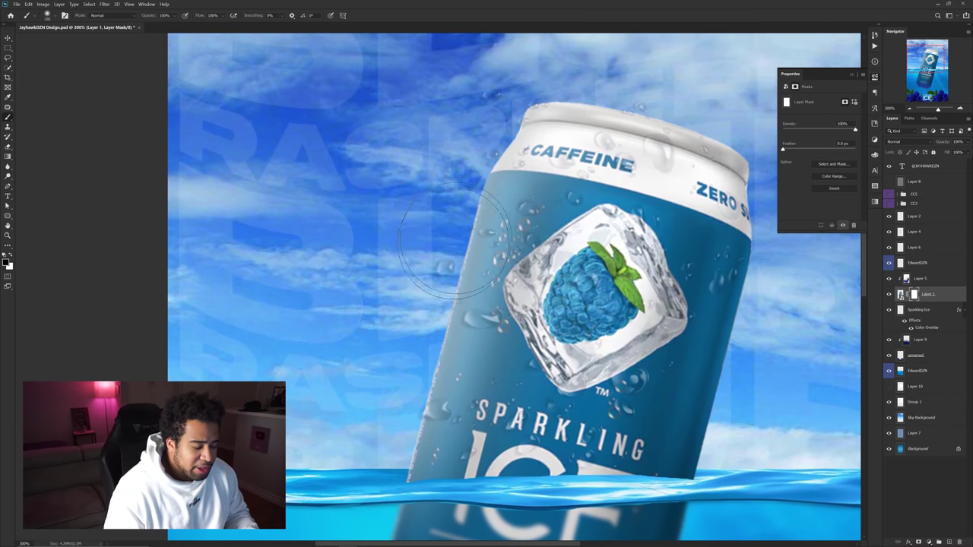
{"action": "left_click_drag", "start_coordinate": [467, 203], "coordinate": [470, 242]}
{"action": "left_click_drag", "start_coordinate": [581, 180], "coordinate": [554, 180]}
{"action": "scroll", "coordinate": [441, 281], "scroll_direction": "up", "scroll_amount": 3}
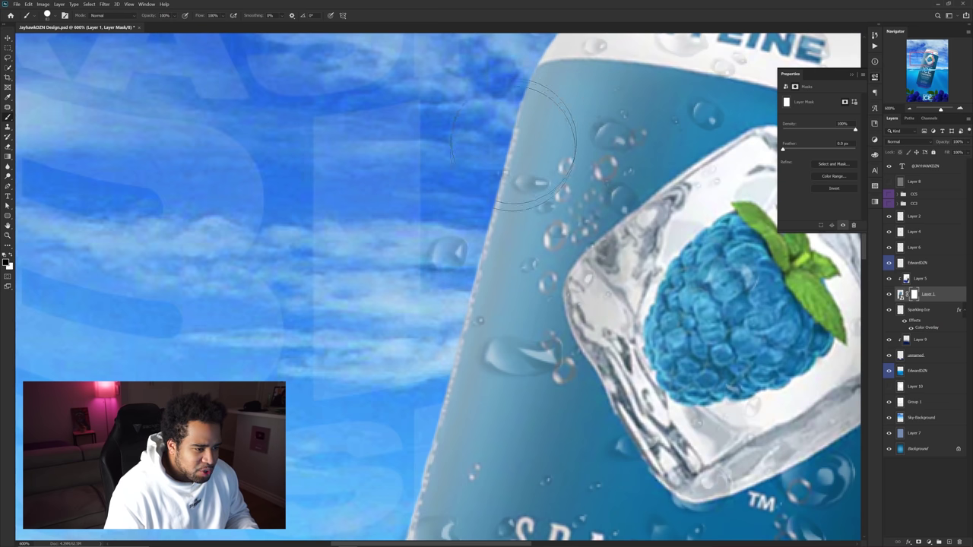
{"action": "left_click_drag", "start_coordinate": [416, 515], "coordinate": [454, 225]}
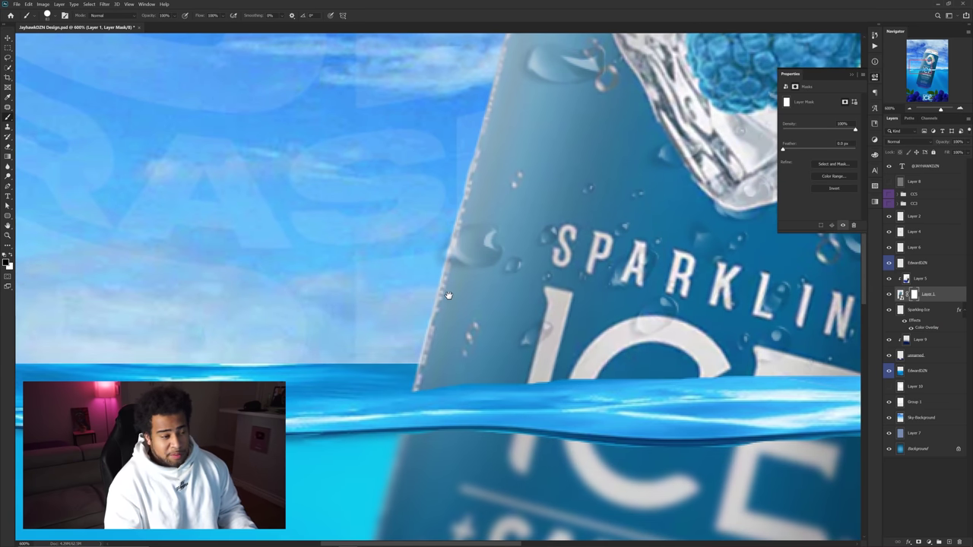
{"action": "left_click_drag", "start_coordinate": [429, 524], "coordinate": [498, 126]}
{"action": "scroll", "coordinate": [461, 277], "scroll_direction": "down", "scroll_amount": 5}
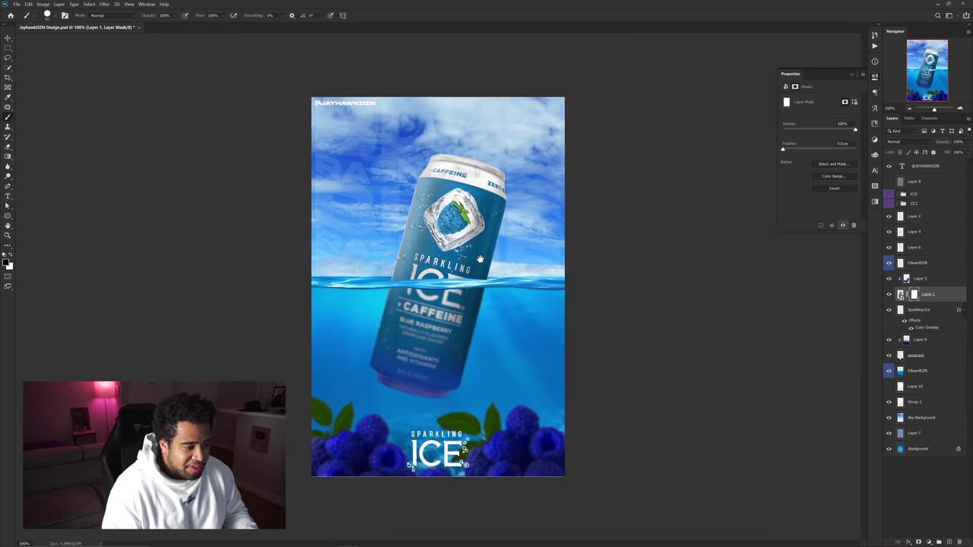
{"action": "scroll", "coordinate": [422, 132], "scroll_direction": "up", "scroll_amount": 4}
{"action": "left_click_drag", "start_coordinate": [441, 270], "coordinate": [374, 266]}
{"action": "mouse_move", "coordinate": [396, 313]}
{"action": "left_mouse_down"}
{"action": "mouse_move", "coordinate": [433, 219]}
{"action": "mouse_move", "coordinate": [450, 237]}
{"action": "mouse_move", "coordinate": [472, 220]}
{"action": "mouse_move", "coordinate": [459, 229]}
{"action": "left_mouse_up"}
{"action": "scroll", "coordinate": [471, 229], "scroll_direction": "down", "scroll_amount": 15}
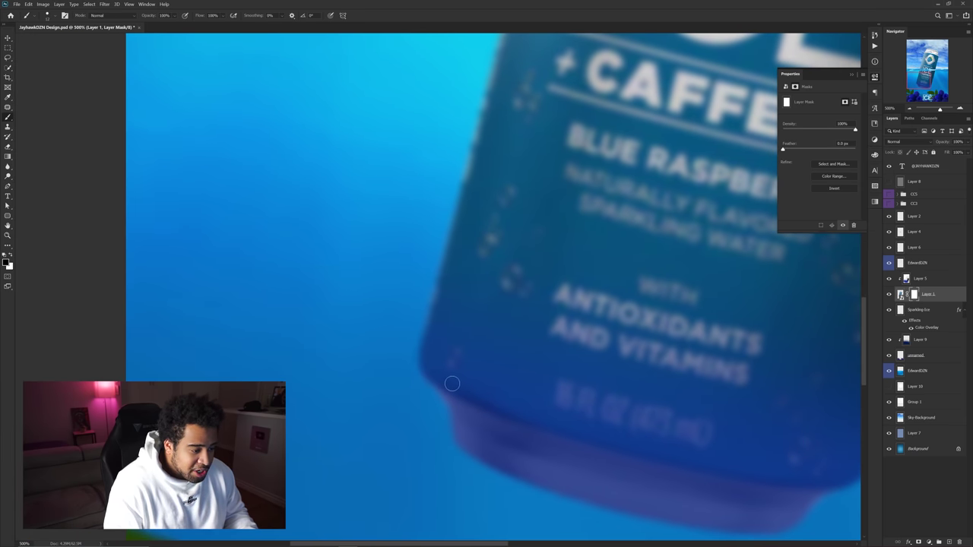
{"action": "left_click", "coordinate": [413, 368], "text": "shift"}
{"action": "scroll", "coordinate": [432, 297], "scroll_direction": "down", "scroll_amount": 2}
{"action": "left_click_drag", "start_coordinate": [458, 250], "coordinate": [441, 365]}
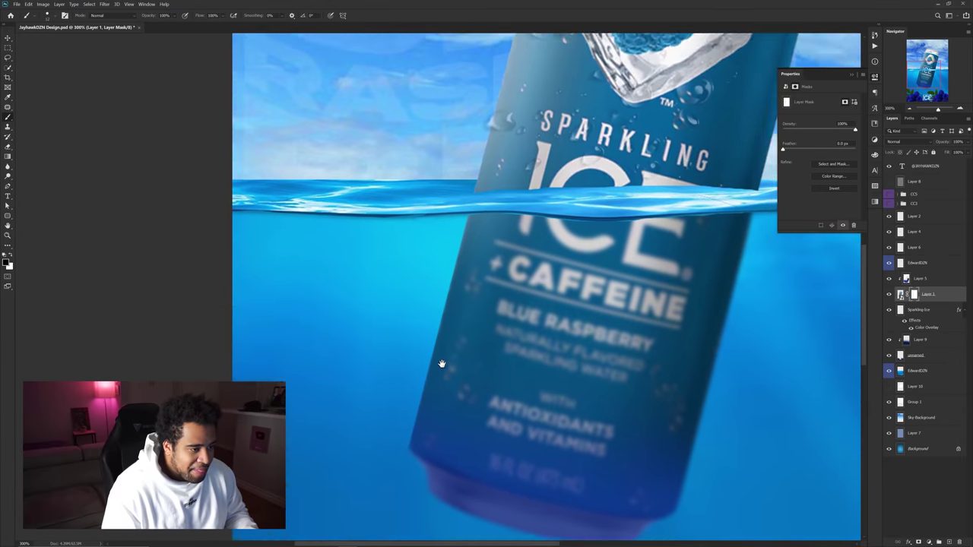
{"action": "scroll", "coordinate": [485, 202], "scroll_direction": "up", "scroll_amount": 3}
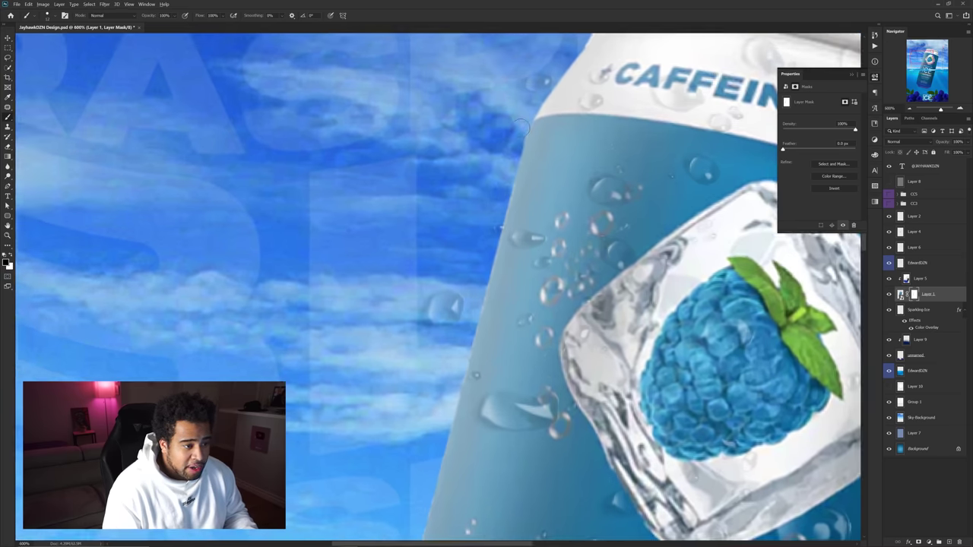
{"action": "scroll", "coordinate": [519, 125], "scroll_direction": "down", "scroll_amount": 3}
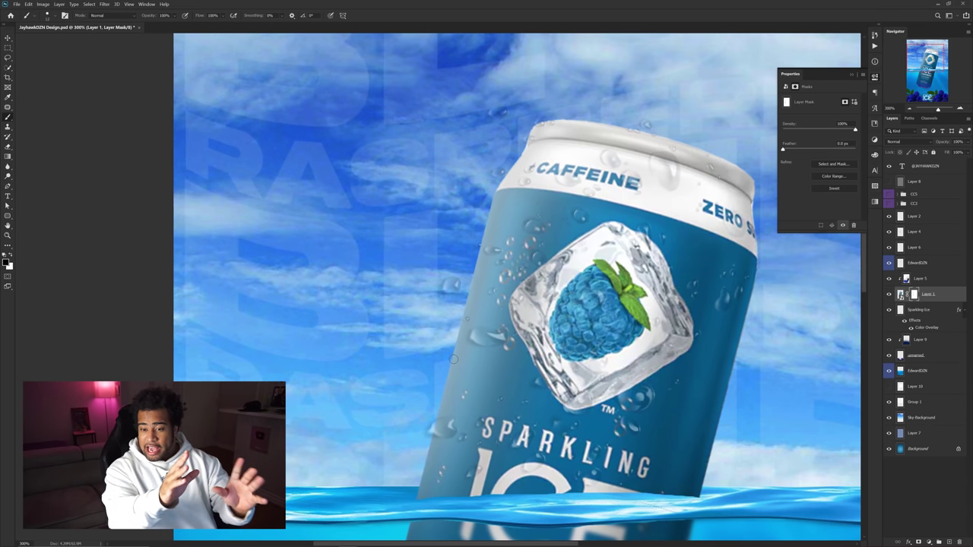
{"action": "scroll", "coordinate": [509, 316], "scroll_direction": "down", "scroll_amount": 2}
Apply a Camera Raw filter to the can's smart object, using the before/after comparison.
{"action": "key", "text": "v"}
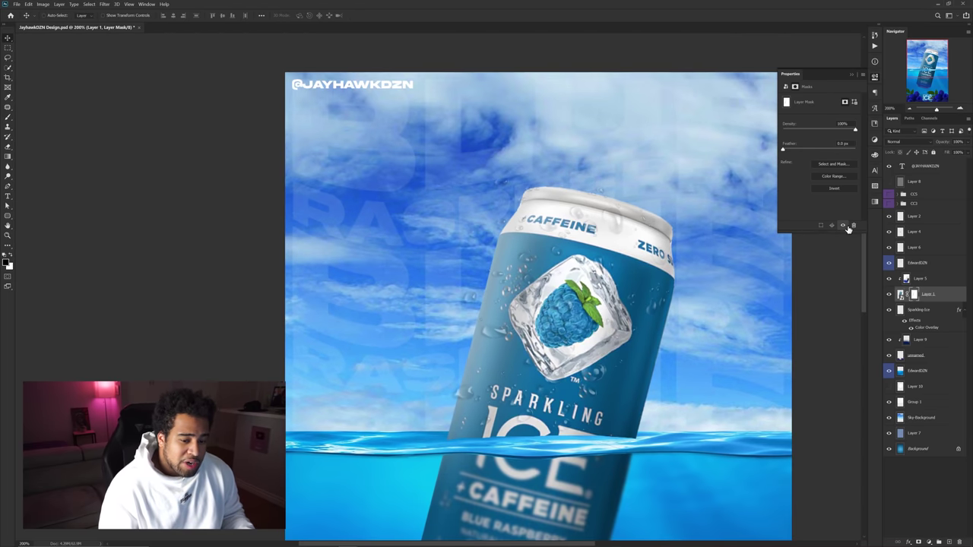
{"action": "left_click", "coordinate": [901, 295]}
{"action": "left_click", "coordinate": [105, 4]}
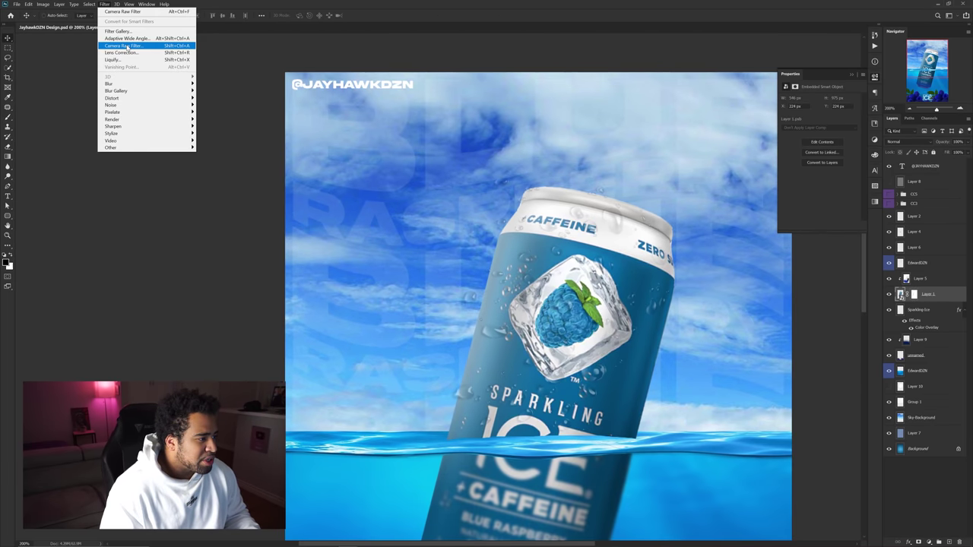
{"action": "left_click", "coordinate": [125, 46]}
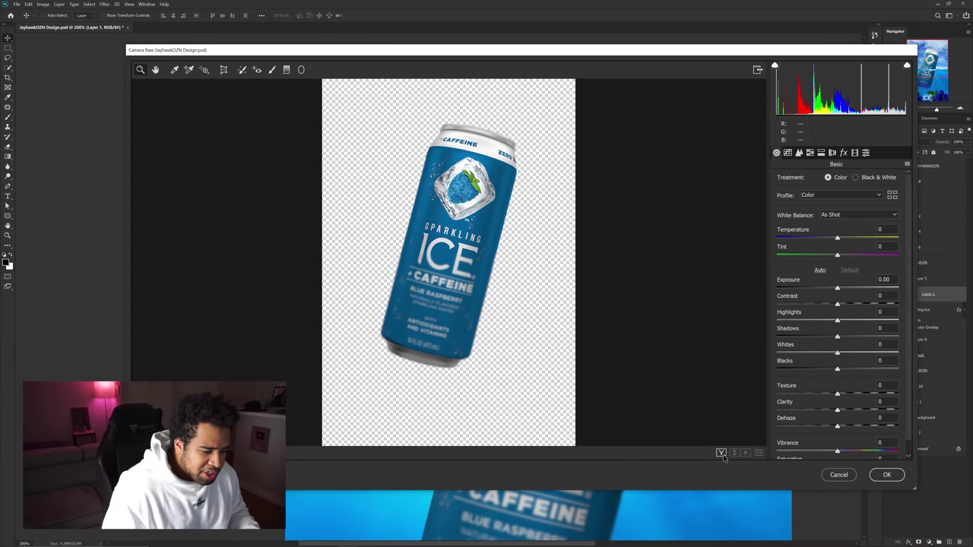
{"action": "left_click", "coordinate": [721, 453]}
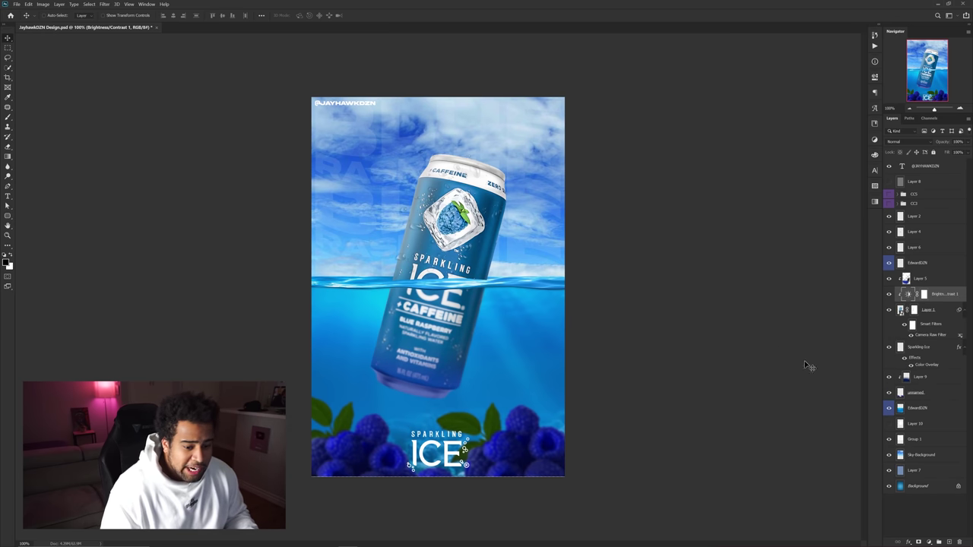
Label the background lettering in Group 1 orange and hide it.
{"action": "right_click", "coordinate": [890, 442]}
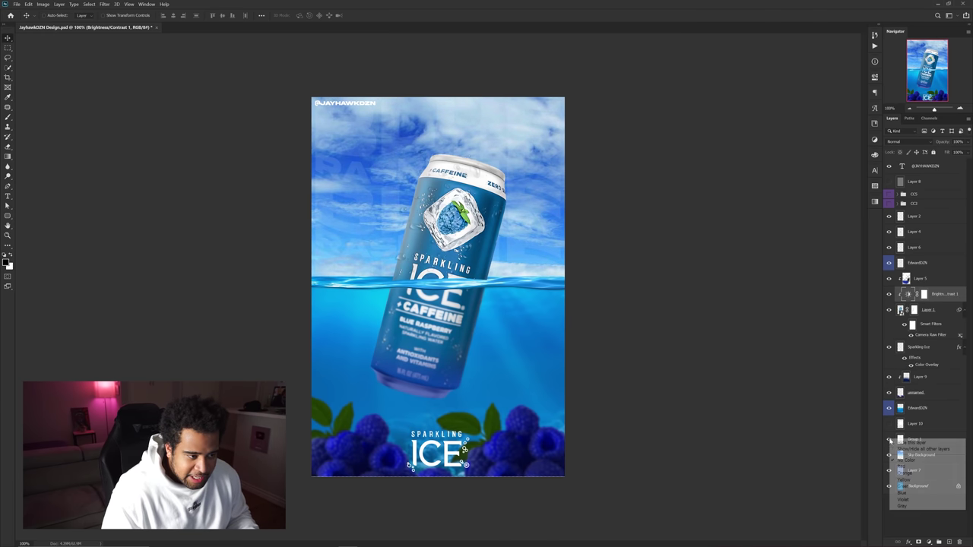
{"action": "left_click", "coordinate": [909, 460]}
Transform the Sky-Background layer in perspective, widening its upper edge so the clouds spread outward.
{"action": "left_click", "coordinate": [396, 181]}
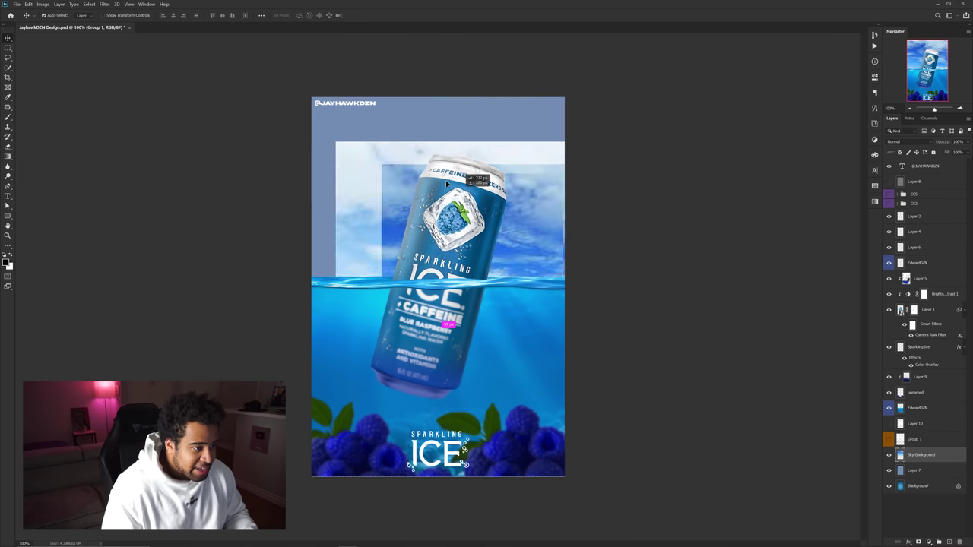
{"action": "key", "text": "ctrl+t"}
{"action": "right_click", "coordinate": [517, 172]}
{"action": "left_click", "coordinate": [558, 213]}
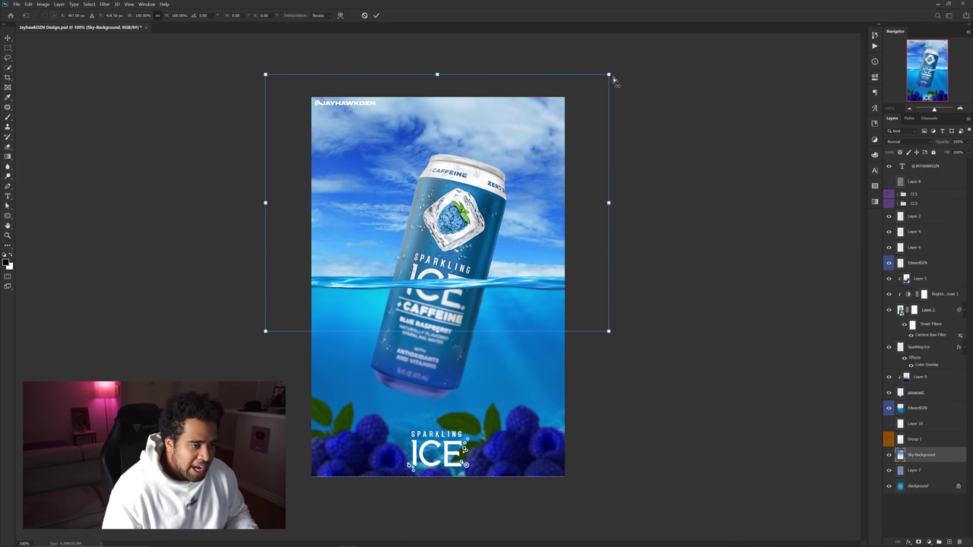
{"action": "left_click_drag", "start_coordinate": [609, 75], "coordinate": [806, 59]}
{"action": "left_click_drag", "start_coordinate": [644, 170], "coordinate": [650, 151]}
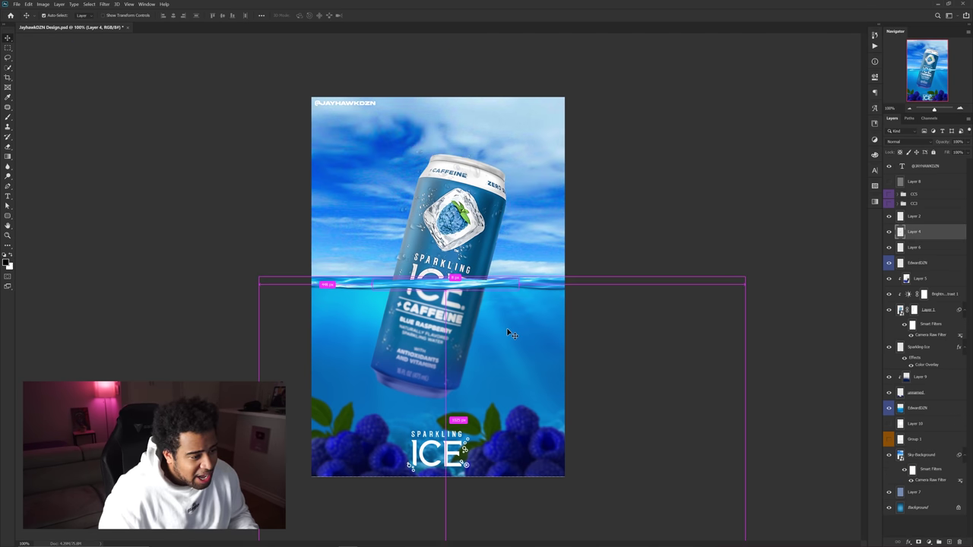
Examine the whole poster with the stretched sky in full-screen view.
{"action": "key", "text": "f"}
{"action": "key", "text": "f"}
{"action": "left_click_drag", "start_coordinate": [519, 344], "coordinate": [768, 287]}
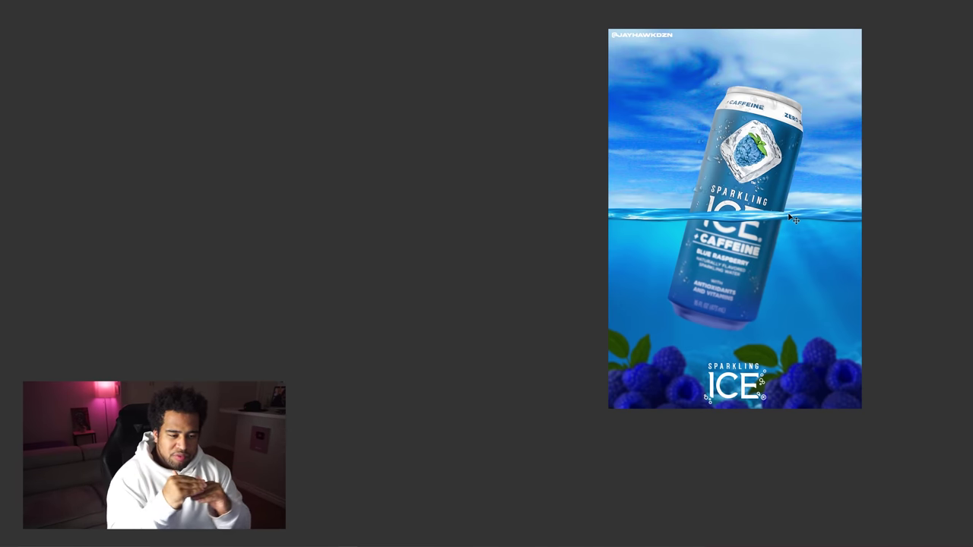
{"action": "key", "text": "f"}
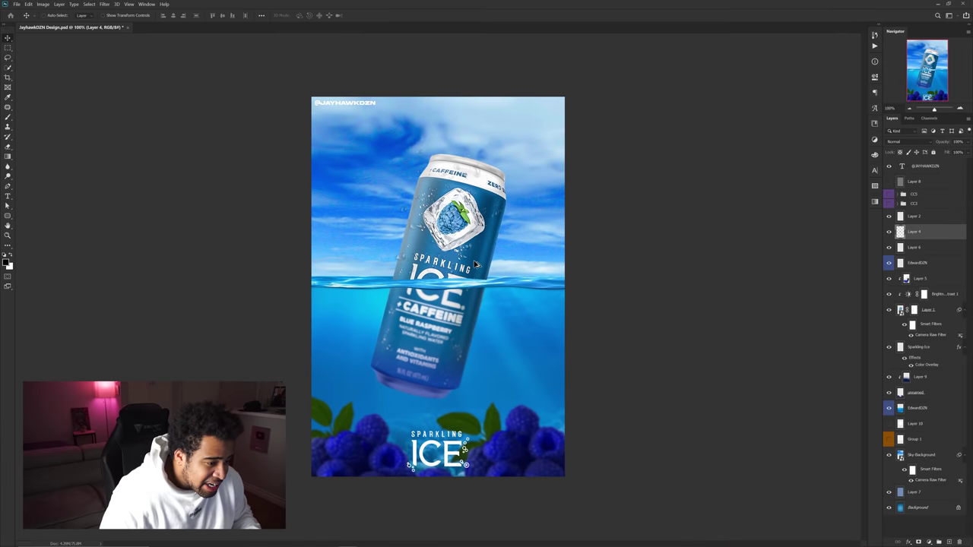
Add a layer mask to the water surface on Layer 4 and brush out the thick wave across the can with a smaller brush.
{"action": "scroll", "coordinate": [445, 287], "scroll_direction": "up", "scroll_amount": 1}
{"action": "left_click_drag", "start_coordinate": [454, 287], "coordinate": [525, 275]}
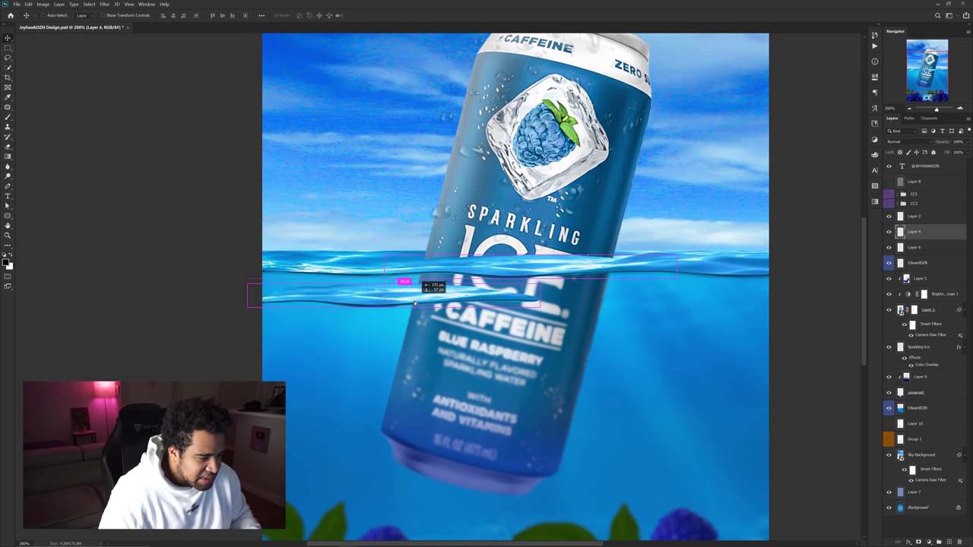
{"action": "key", "text": "ctrl+plus"}
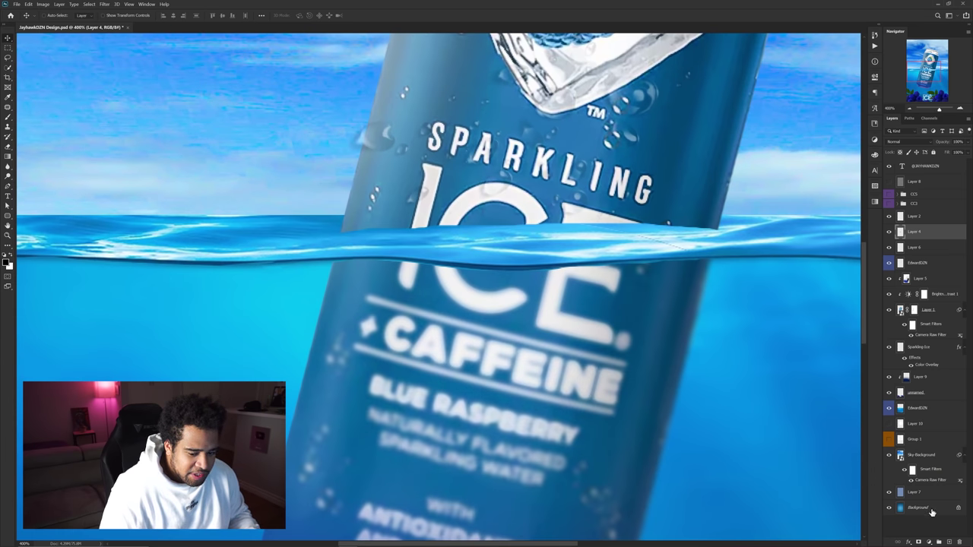
{"action": "left_click", "coordinate": [919, 542]}
{"action": "key", "text": "b"}
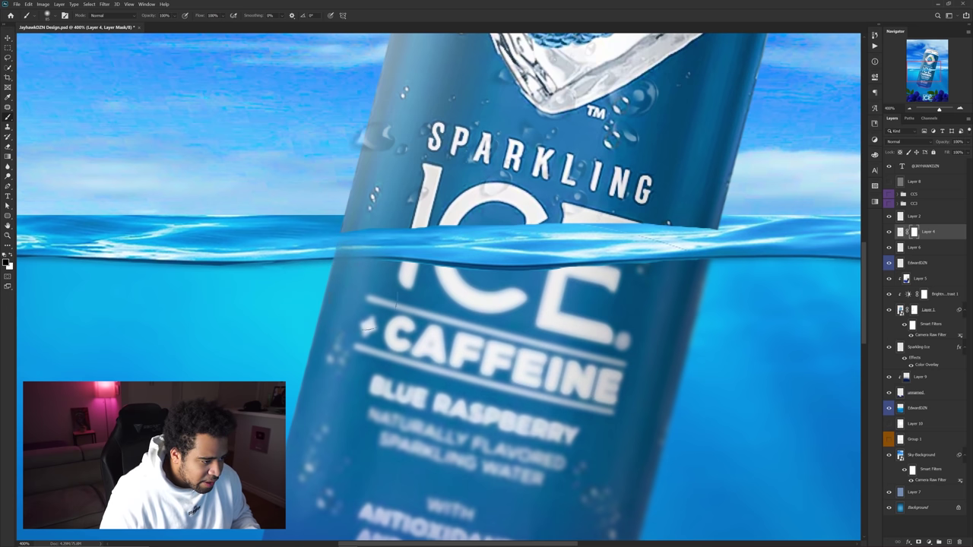
{"action": "key", "text": "ctrl+z"}
{"action": "key", "text": "bracketleft"}
{"action": "key", "text": "bracketleft"}
{"action": "key", "text": "bracketleft"}
{"action": "mouse_move", "coordinate": [413, 299]}
{"action": "left_mouse_down"}
{"action": "mouse_move", "coordinate": [430, 299]}
{"action": "mouse_move", "coordinate": [384, 283]}
{"action": "mouse_move", "coordinate": [562, 295]}
{"action": "mouse_move", "coordinate": [700, 280]}
{"action": "mouse_move", "coordinate": [654, 284]}
{"action": "left_mouse_up"}
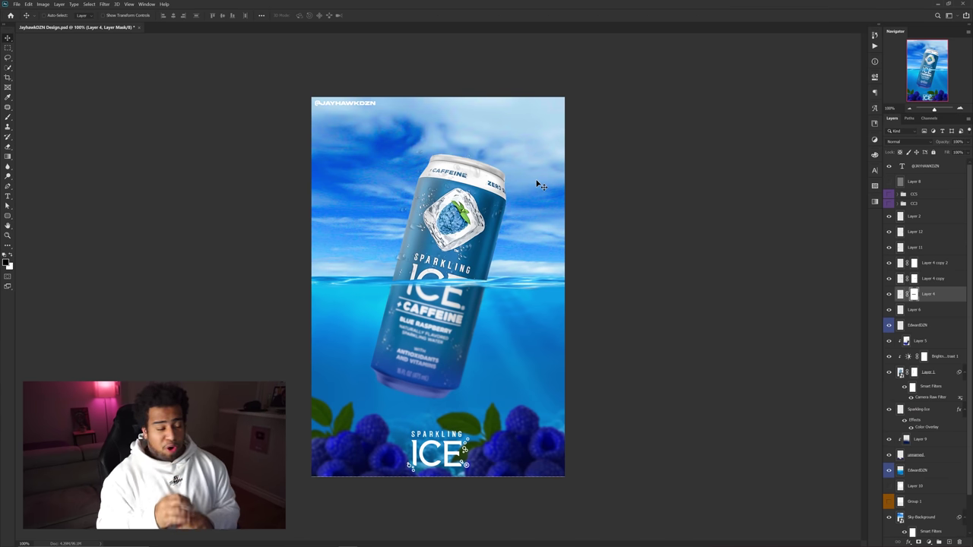
Select the water-droplet layer and examine how its drops sit against the can's edges and rim.
{"action": "scroll", "coordinate": [385, 289], "scroll_direction": "up", "scroll_amount": 1}
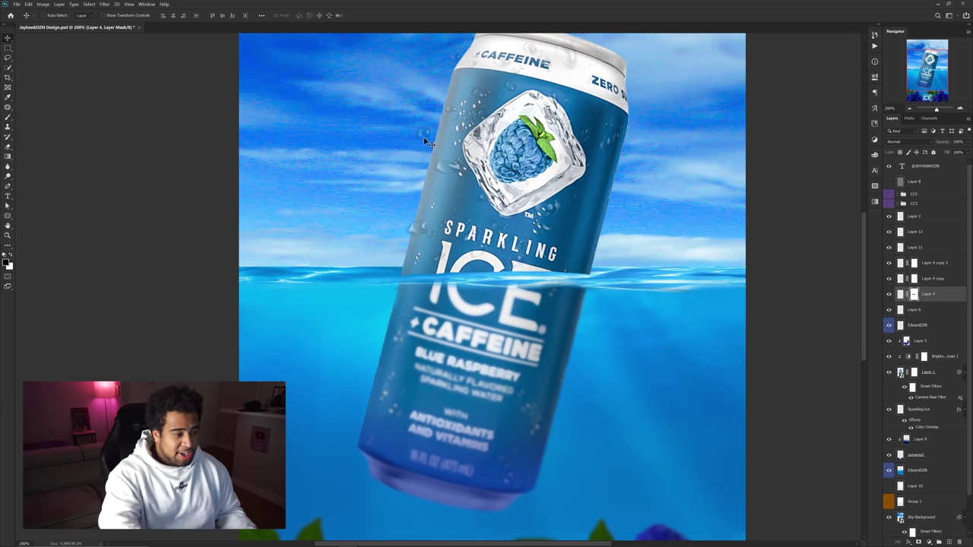
{"action": "left_click", "coordinate": [436, 169], "text": "ctrl"}
{"action": "key", "text": "ctrl+t"}
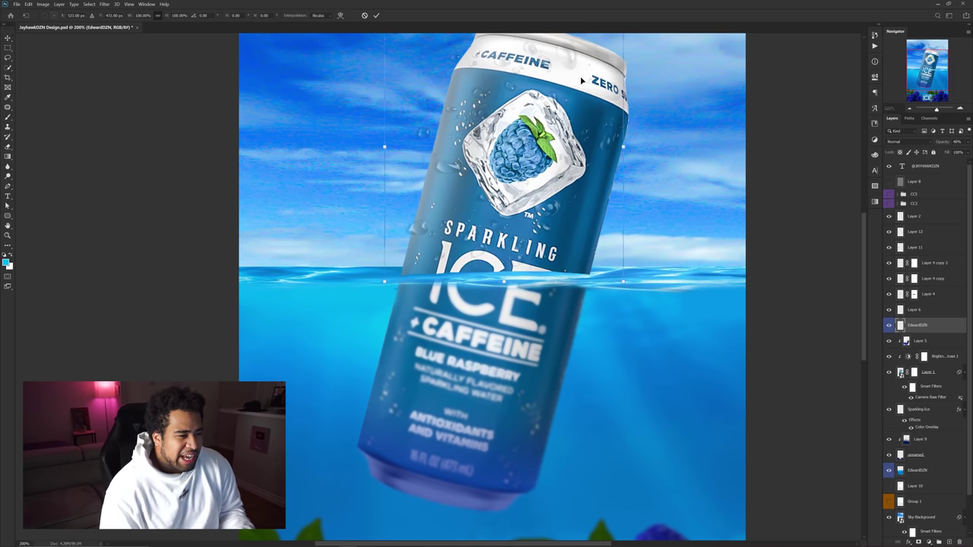
{"action": "left_click_drag", "start_coordinate": [538, 89], "coordinate": [555, 244]}
{"action": "key", "text": "Return"}
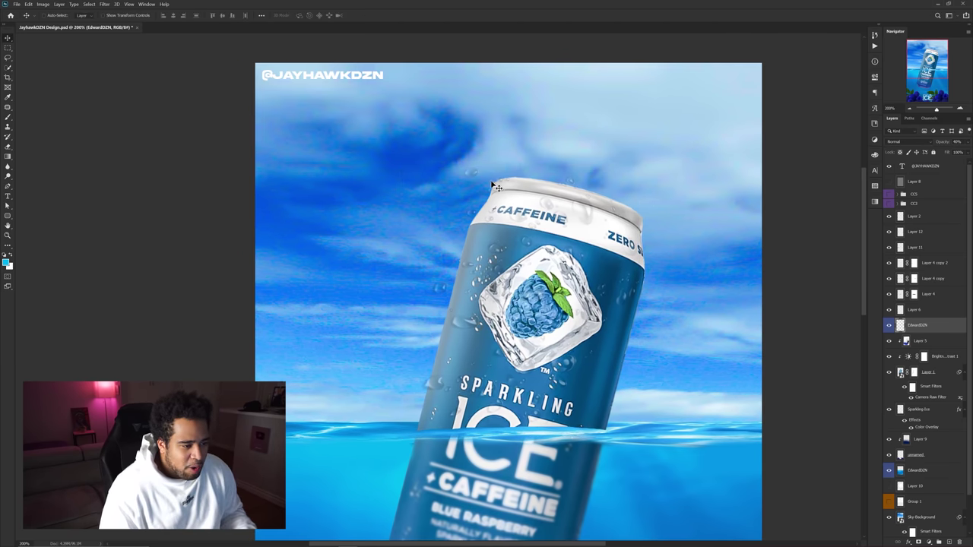
{"action": "scroll", "coordinate": [487, 179], "scroll_direction": "up", "scroll_amount": 1}
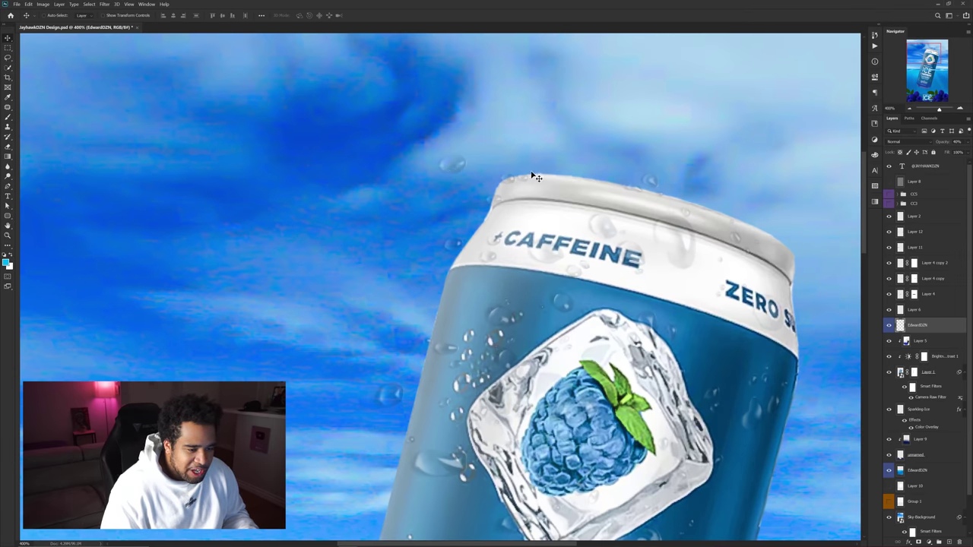
{"action": "left_click_drag", "start_coordinate": [546, 240], "coordinate": [527, 196]}
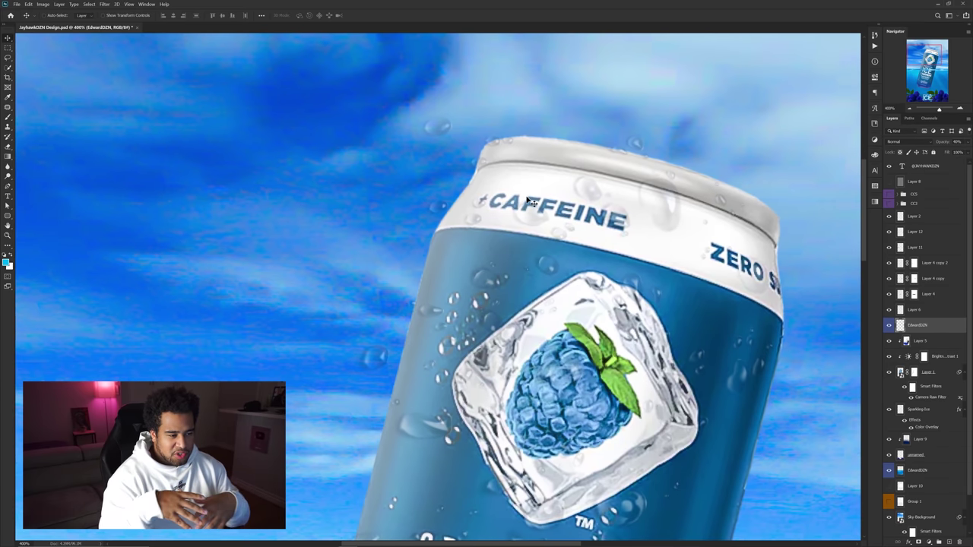
{"action": "scroll", "coordinate": [529, 201], "scroll_direction": "down", "scroll_amount": 1}
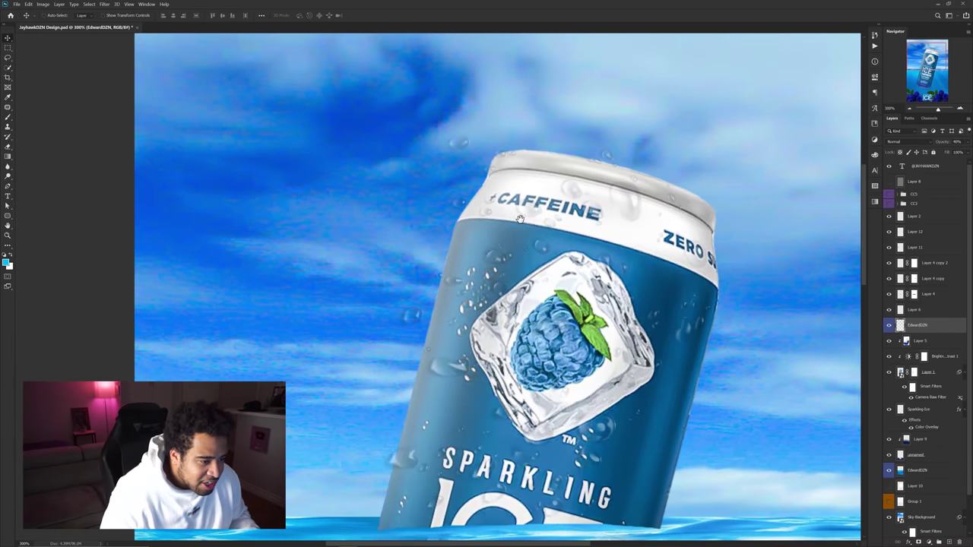
Move the water droplets down onto the can and warp them inward to follow its sides.
{"action": "left_click_drag", "start_coordinate": [520, 216], "coordinate": [463, 94]}
{"action": "left_click_drag", "start_coordinate": [562, 165], "coordinate": [585, 254]}
{"action": "key", "text": "ctrl+t"}
{"action": "right_click", "coordinate": [595, 257]}
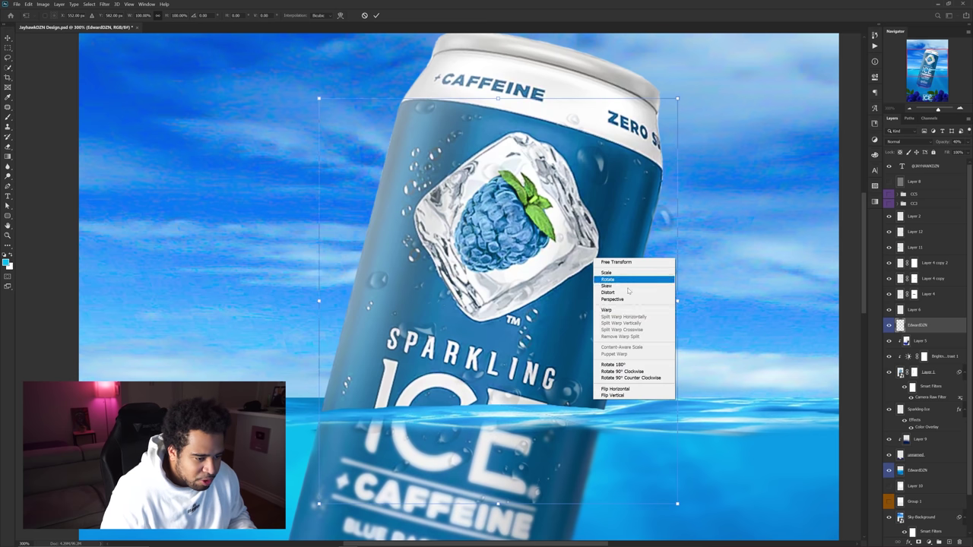
{"action": "left_click", "coordinate": [618, 310]}
{"action": "left_click_drag", "start_coordinate": [658, 292], "coordinate": [618, 294]}
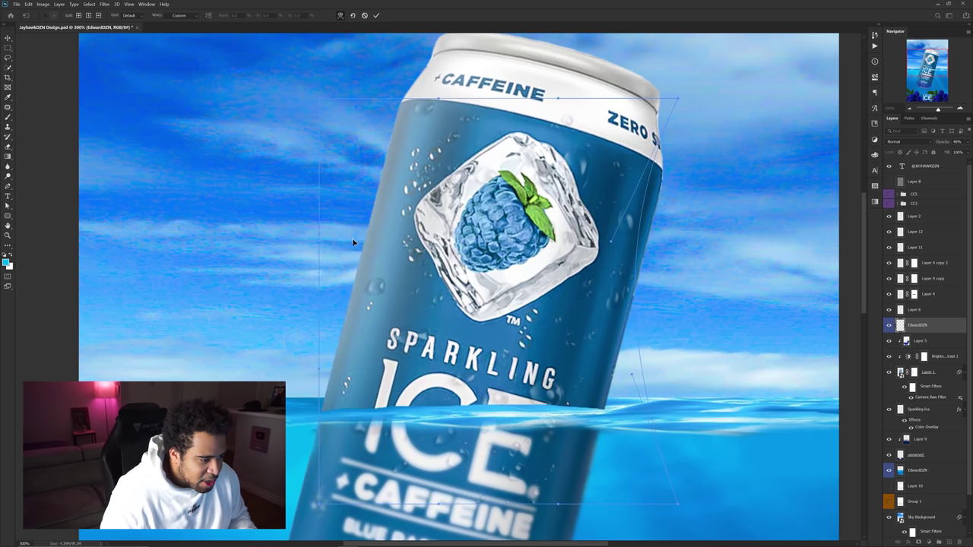
{"action": "left_click_drag", "start_coordinate": [431, 119], "coordinate": [434, 102]}
{"action": "key", "text": "Return"}
Adjust the water-droplet layer's blending options in its layer style.
{"action": "double_click", "coordinate": [941, 325]}
{"action": "key", "text": "Escape"}
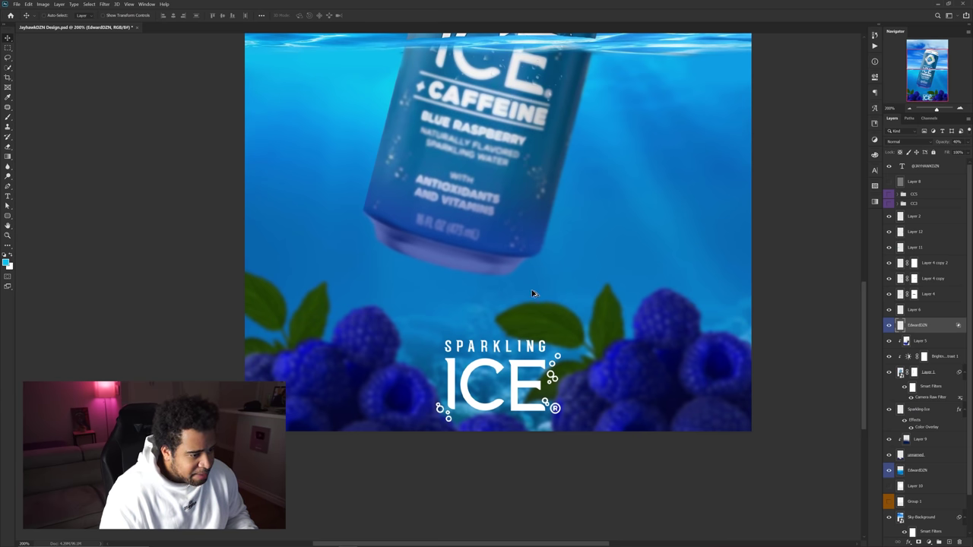
Erase the right-hand cluster of berries and leaves from the unnamed berry layer.
{"action": "key", "text": "ctrl+0"}
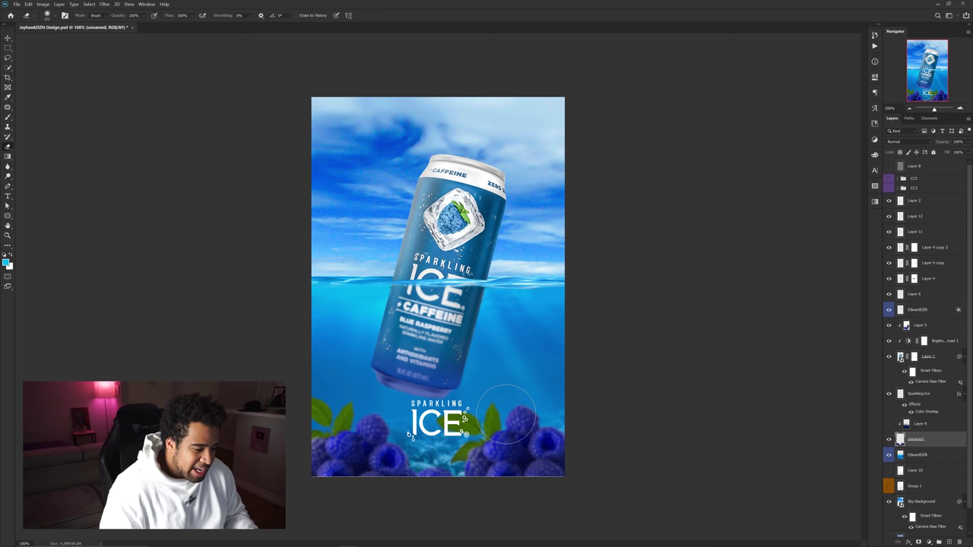
{"action": "left_click_drag", "start_coordinate": [464, 449], "coordinate": [655, 479]}
{"action": "key", "text": "v"}
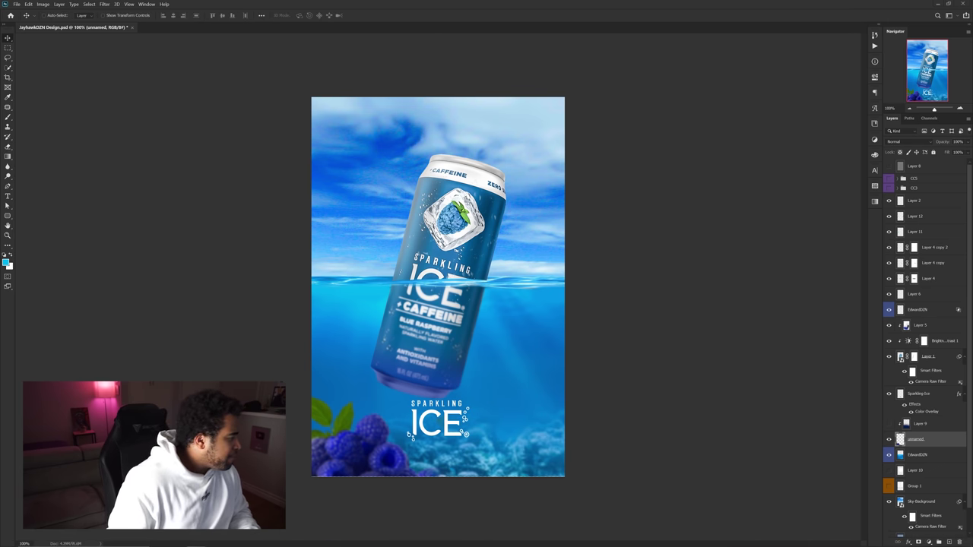
Place the blue raspberry cut-out in the poster behind the can and move it to the canvas's lower-right corner.
{"action": "left_click_drag", "start_coordinate": [155, 216], "coordinate": [626, 333]}
{"action": "key", "text": "Return"}
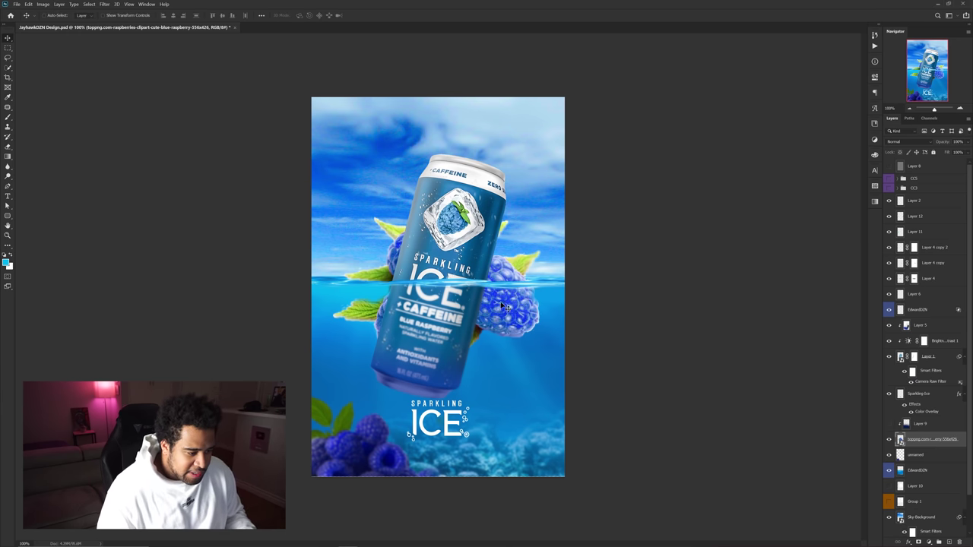
{"action": "left_click_drag", "start_coordinate": [523, 315], "coordinate": [603, 464]}
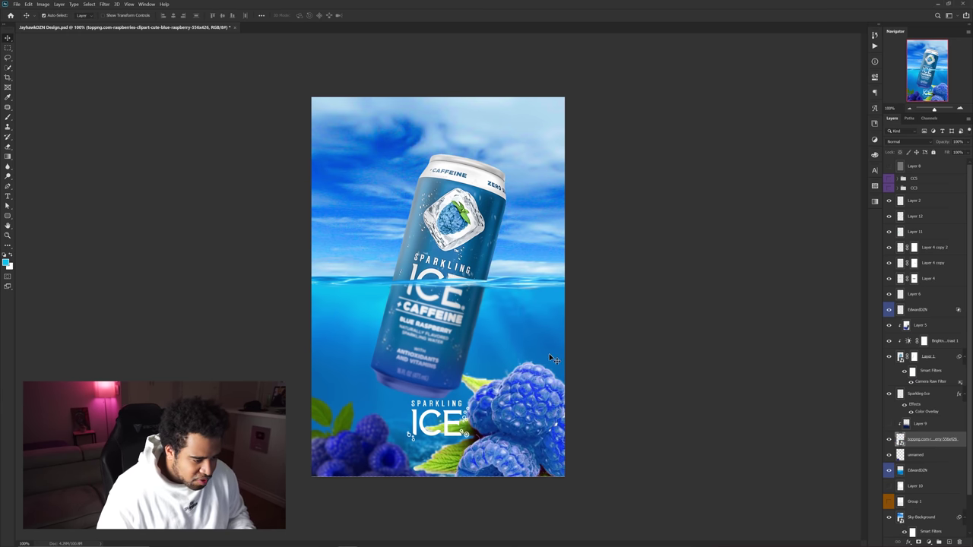
Scale the raspberry cluster down to about 63%, rotate it about 12° and settle it against the lower-right corner.
{"action": "key", "text": "ctrl+t"}
{"action": "left_click_drag", "start_coordinate": [519, 358], "coordinate": [527, 424]}
{"action": "mouse_move", "coordinate": [521, 448]}
{"action": "left_mouse_down"}
{"action": "mouse_move", "coordinate": [531, 417]}
{"action": "mouse_move", "coordinate": [529, 433]}
{"action": "left_mouse_up"}
{"action": "left_click_drag", "start_coordinate": [575, 409], "coordinate": [639, 405]}
{"action": "key", "text": "Return"}
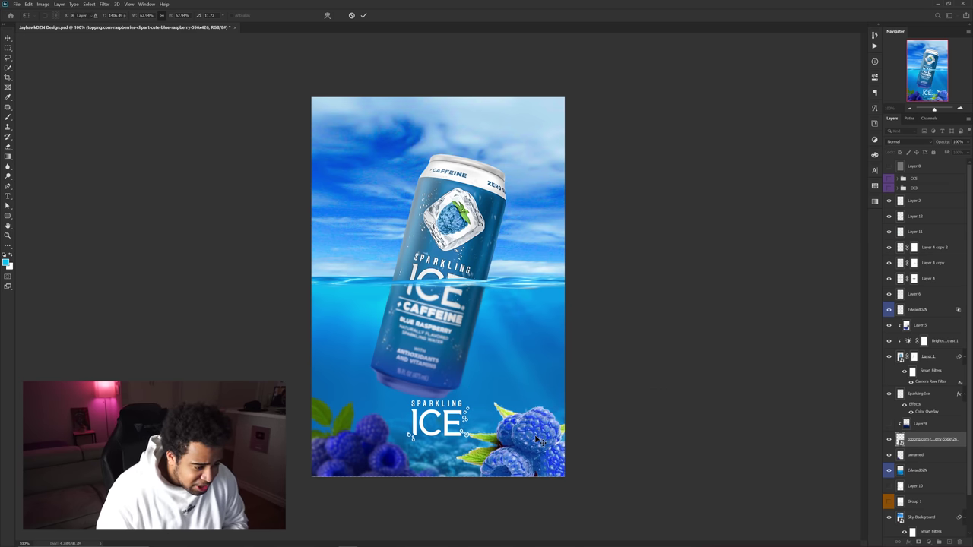
{"action": "scroll", "coordinate": [535, 439], "scroll_direction": "up", "scroll_amount": 2}
{"action": "left_click_drag", "start_coordinate": [534, 439], "coordinate": [677, 367]}
{"action": "left_click_drag", "start_coordinate": [228, 357], "coordinate": [350, 312]}
{"action": "key", "text": "ctrl+z"}
{"action": "left_click_drag", "start_coordinate": [511, 332], "coordinate": [557, 287]}
{"action": "mouse_move", "coordinate": [666, 331]}
{"action": "left_mouse_down"}
{"action": "mouse_move", "coordinate": [654, 306]}
{"action": "mouse_move", "coordinate": [654, 331]}
{"action": "left_mouse_up"}
Adjust the clarity, highlights and shadows of the placed raspberries with the Camera Raw filter.
{"action": "left_click", "coordinate": [104, 4]}
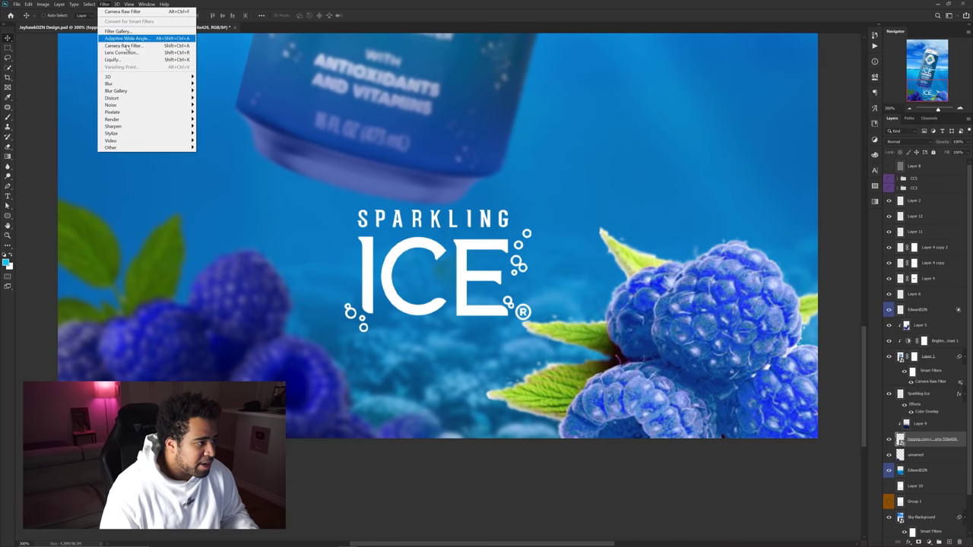
{"action": "left_click", "coordinate": [129, 47]}
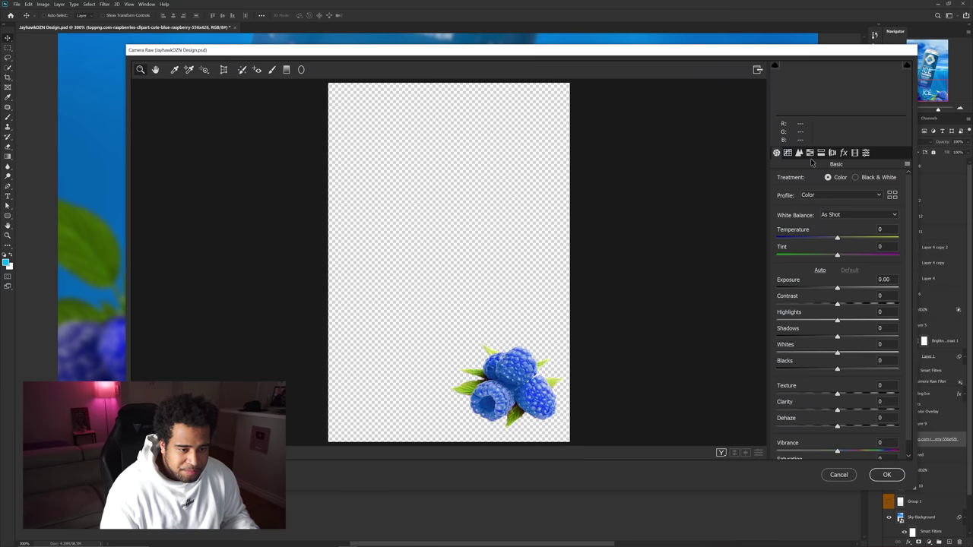
{"action": "double_click", "coordinate": [513, 388]}
{"action": "left_click_drag", "start_coordinate": [838, 411], "coordinate": [858, 411]}
{"action": "left_click_drag", "start_coordinate": [838, 321], "coordinate": [859, 321]}
{"action": "left_click_drag", "start_coordinate": [838, 337], "coordinate": [854, 338]}
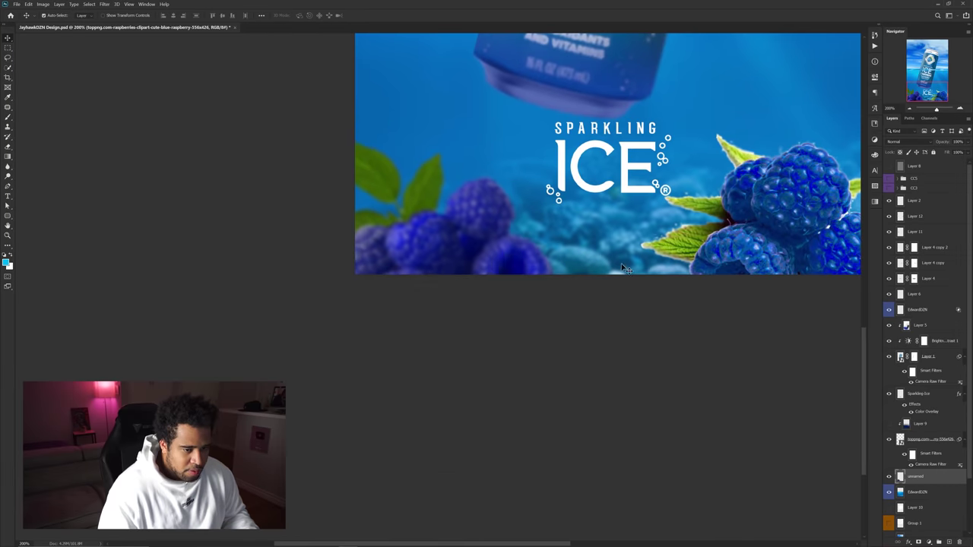
Soften the right-hand raspberries with a Gaussian Blur to match the blurred berries opposite.
{"action": "left_click", "coordinate": [104, 4]}
{"action": "left_click", "coordinate": [228, 131]}
{"action": "key", "text": "Return"}
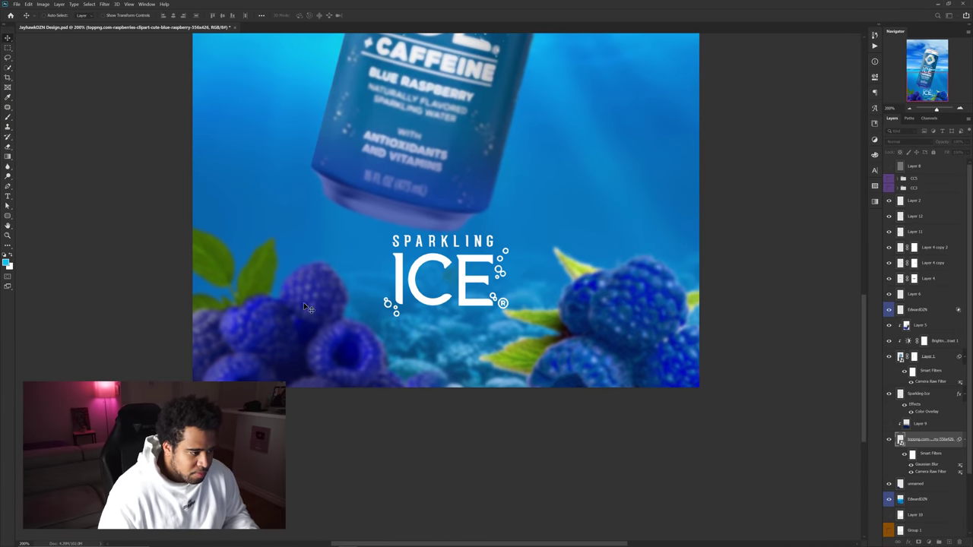
Open the Camera Raw filter for the unnamed layer holding the left-hand berries.
{"action": "left_click", "coordinate": [917, 484]}
{"action": "left_click", "coordinate": [104, 4]}
{"action": "left_click", "coordinate": [128, 47]}
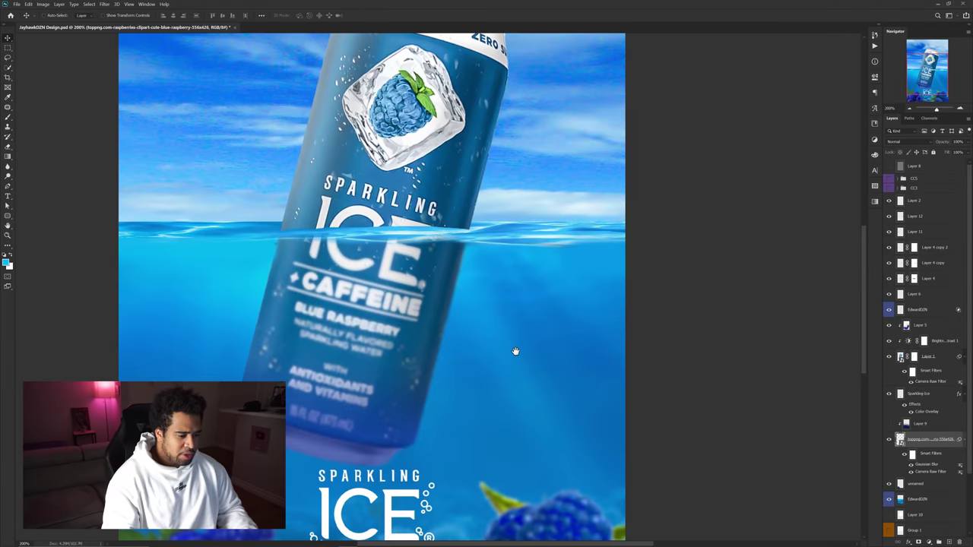
Darken the right-hand raspberries with a clipped Exposure adjustment layer set to a lower exposure.
{"action": "left_click_drag", "start_coordinate": [516, 351], "coordinate": [553, 283]}
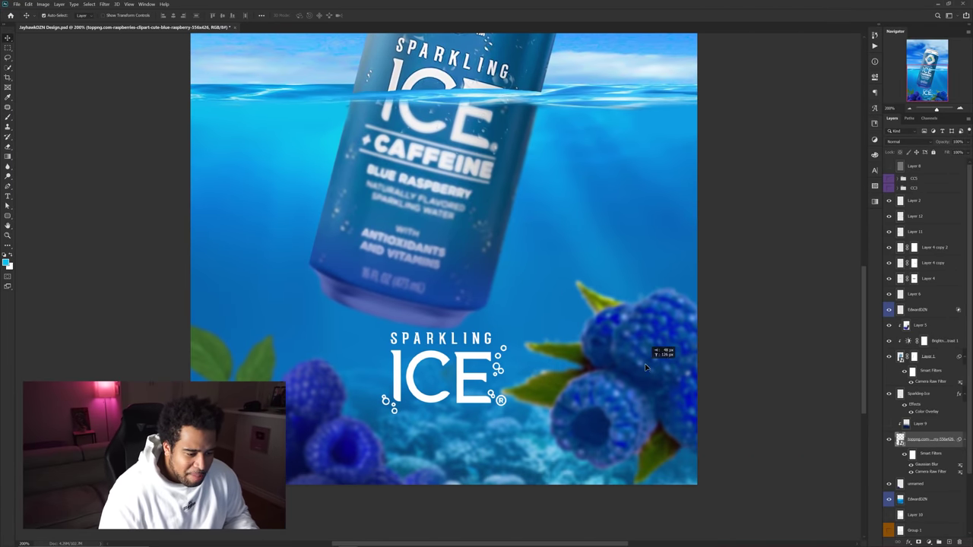
{"action": "left_click", "coordinate": [931, 542]}
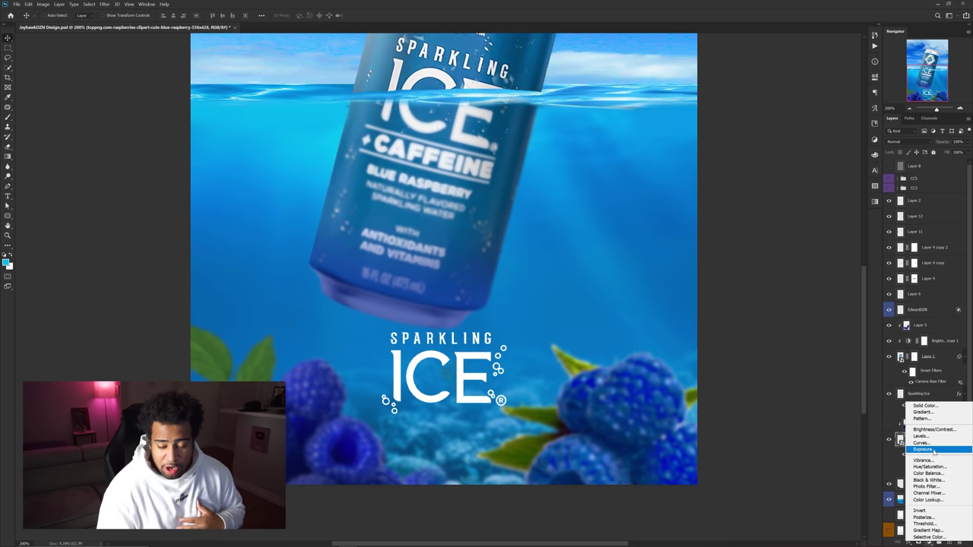
{"action": "left_click", "coordinate": [937, 450]}
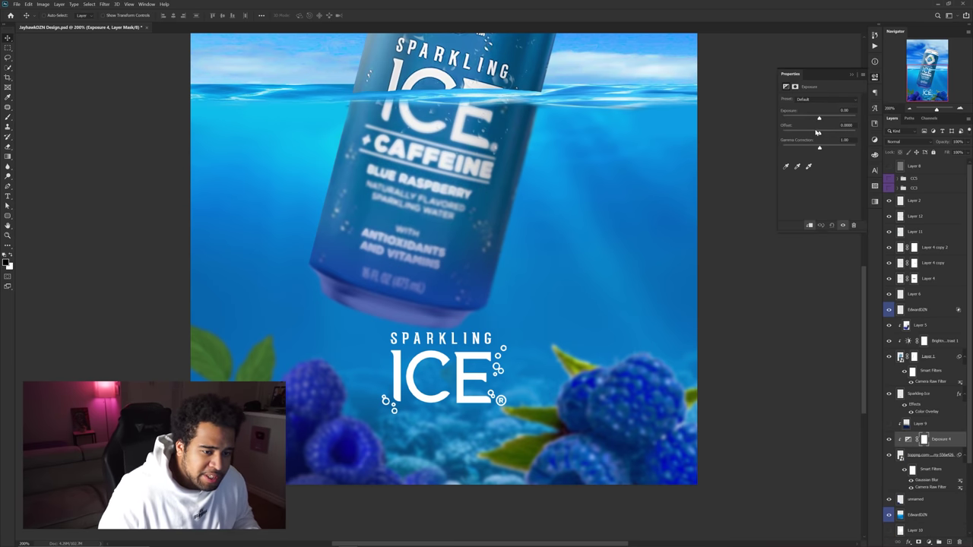
{"action": "left_click_drag", "start_coordinate": [815, 120], "coordinate": [812, 119]}
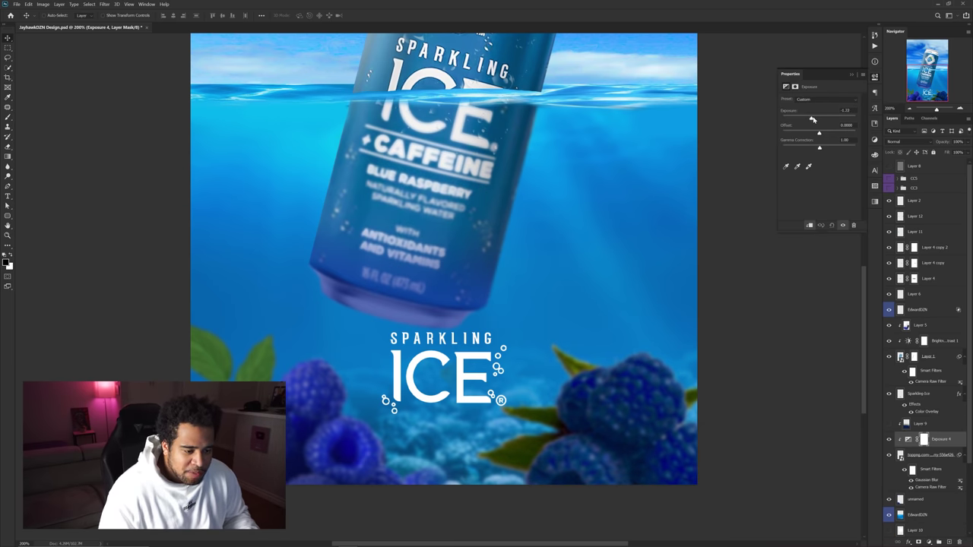
{"action": "left_click", "coordinate": [873, 78]}
Copy the Exposure adjustment and clip it to the unnamed left-hand berry layer.
{"action": "left_click", "coordinate": [316, 409], "text": "ctrl"}
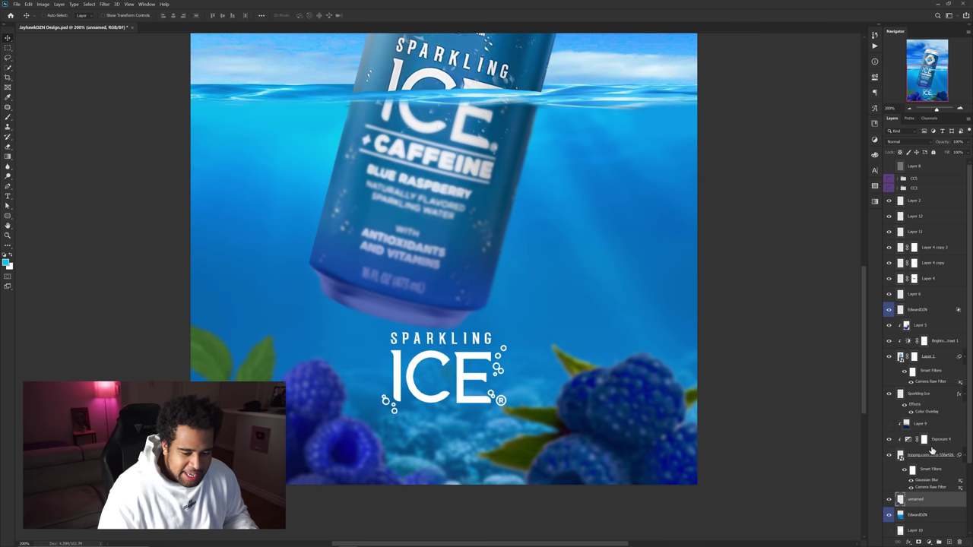
{"action": "left_click_drag", "start_coordinate": [948, 445], "coordinate": [931, 494]}
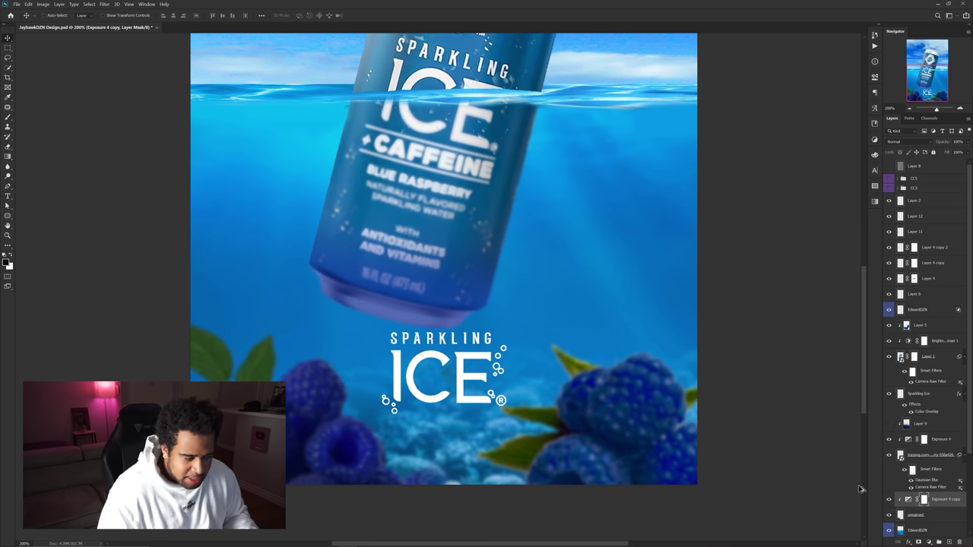
{"action": "scroll", "coordinate": [455, 382], "scroll_direction": "down", "scroll_amount": 3}
{"action": "scroll", "coordinate": [467, 395], "scroll_direction": "up", "scroll_amount": 3}
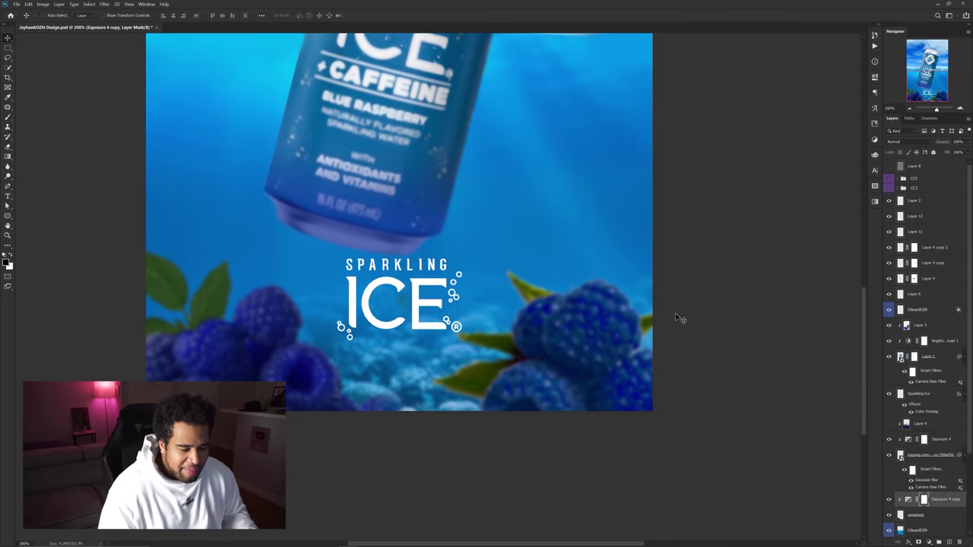
Paint on the right-hand raspberries' Exposure mask to bring light back to their tops and outer edges.
{"action": "left_click", "coordinate": [910, 439]}
{"action": "scroll", "coordinate": [568, 269], "scroll_direction": "up", "scroll_amount": 1}
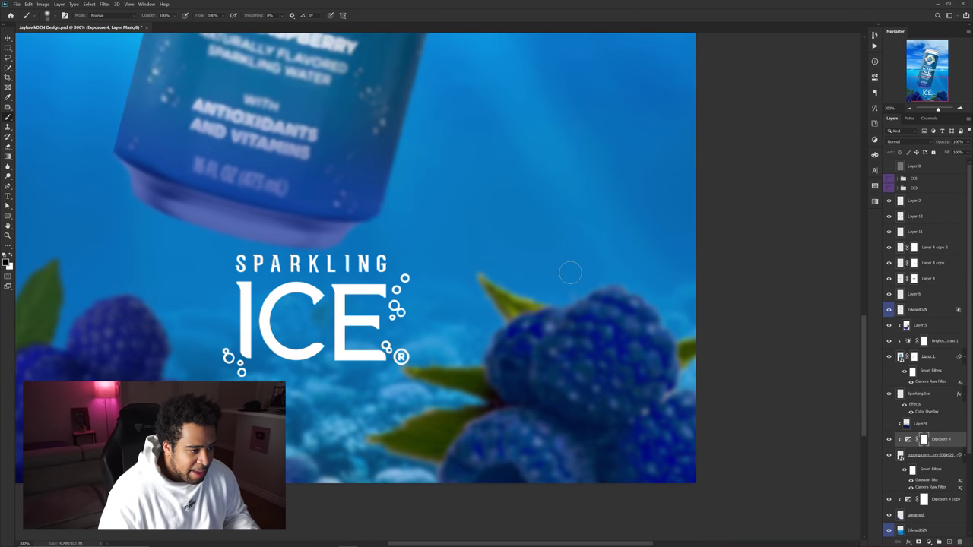
{"action": "left_click_drag", "start_coordinate": [564, 272], "coordinate": [546, 384]}
{"action": "scroll", "coordinate": [518, 356], "scroll_direction": "down", "scroll_amount": 2}
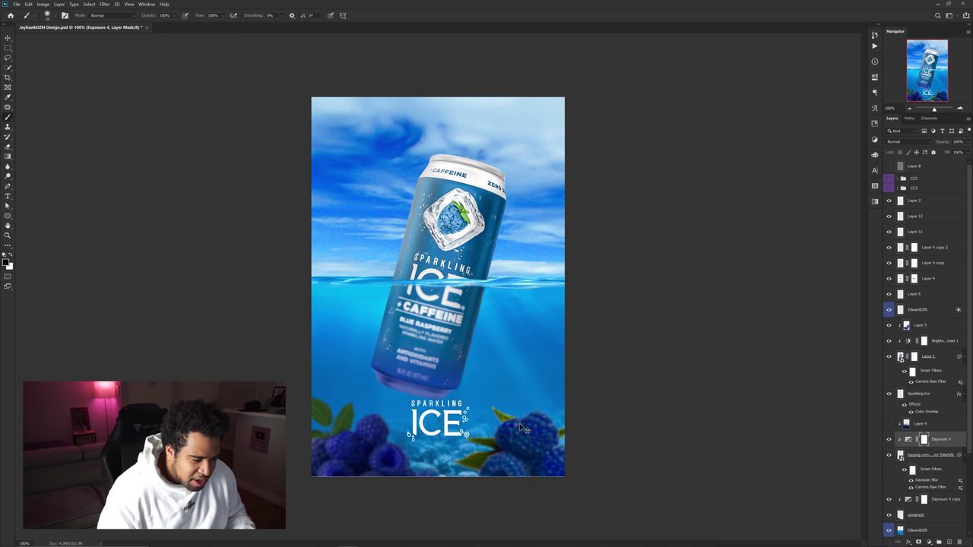
{"action": "scroll", "coordinate": [508, 415], "scroll_direction": "up", "scroll_amount": 3}
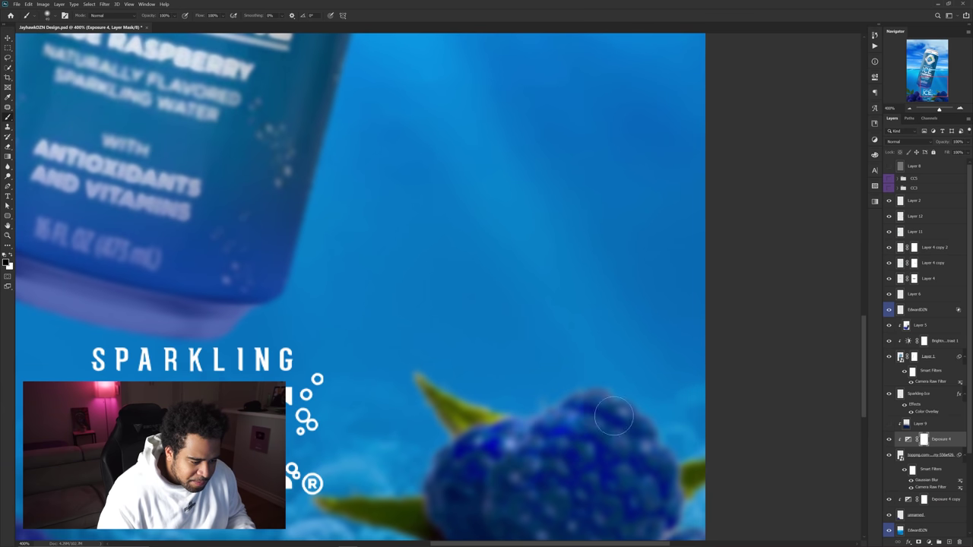
{"action": "left_click_drag", "start_coordinate": [643, 460], "coordinate": [624, 371]}
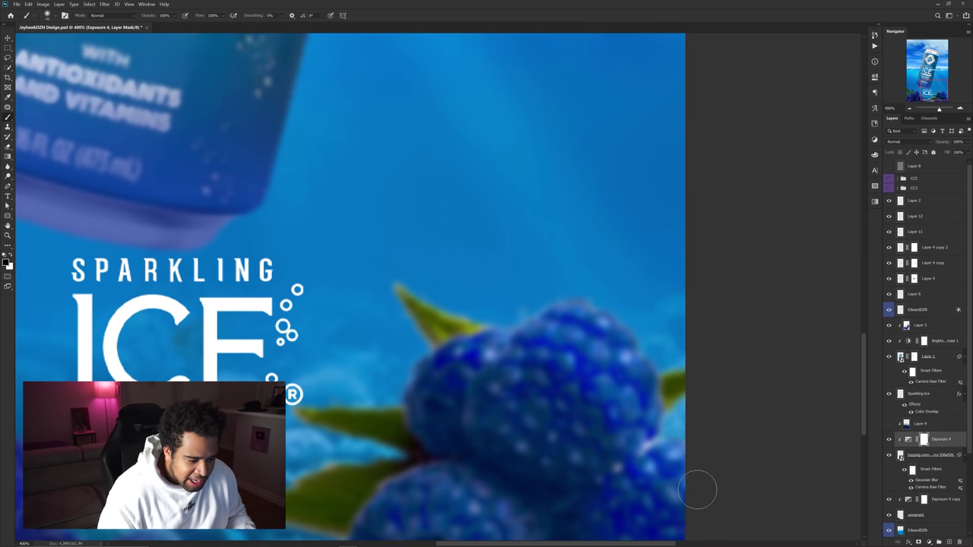
{"action": "scroll", "coordinate": [587, 412], "scroll_direction": "down", "scroll_amount": 5}
{"action": "scroll", "coordinate": [492, 393], "scroll_direction": "up", "scroll_amount": 3}
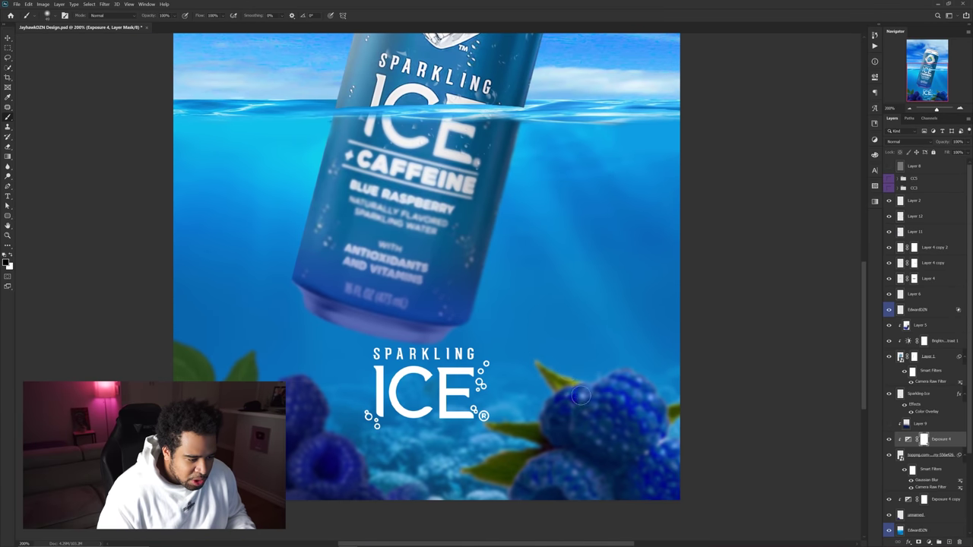
Check both berry clusters against the can, logo and seabed in full-screen view.
{"action": "scroll", "coordinate": [476, 398], "scroll_direction": "up", "scroll_amount": 3}
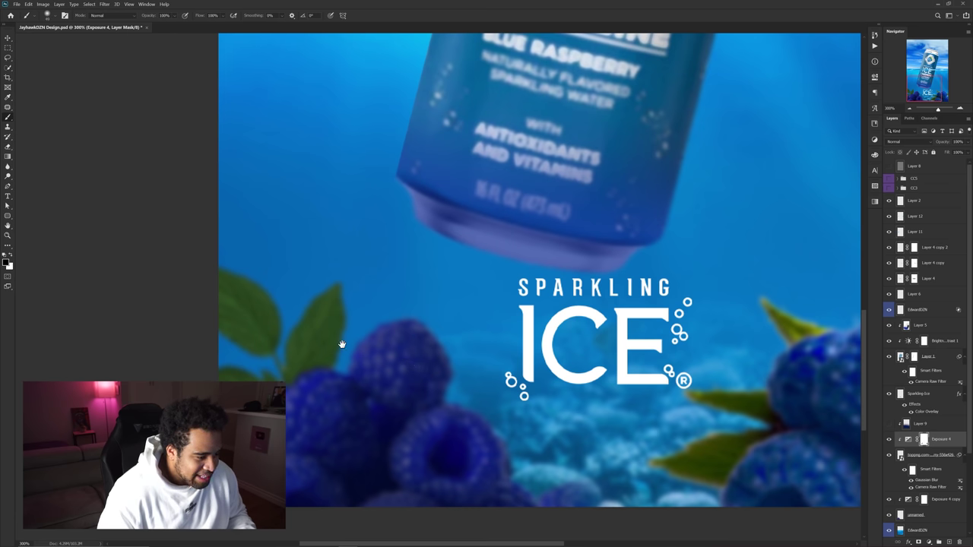
{"action": "left_click_drag", "start_coordinate": [343, 344], "coordinate": [454, 343]}
{"action": "key", "text": "v"}
{"action": "left_click", "coordinate": [442, 396], "text": "ctrl"}
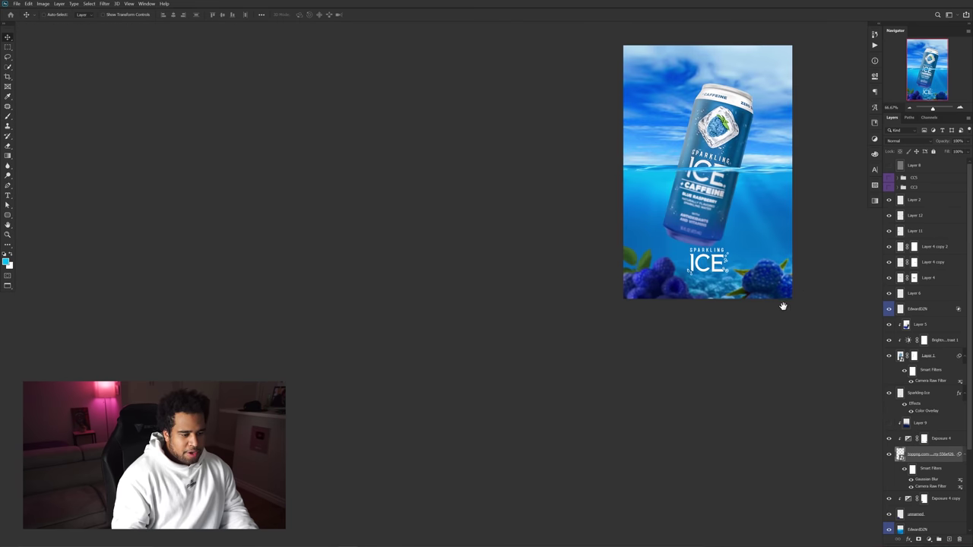
{"action": "left_click_drag", "start_coordinate": [784, 306], "coordinate": [765, 347]}
{"action": "key", "text": "f"}
{"action": "key", "text": "f"}
{"action": "scroll", "coordinate": [453, 387], "scroll_direction": "up", "scroll_amount": 3}
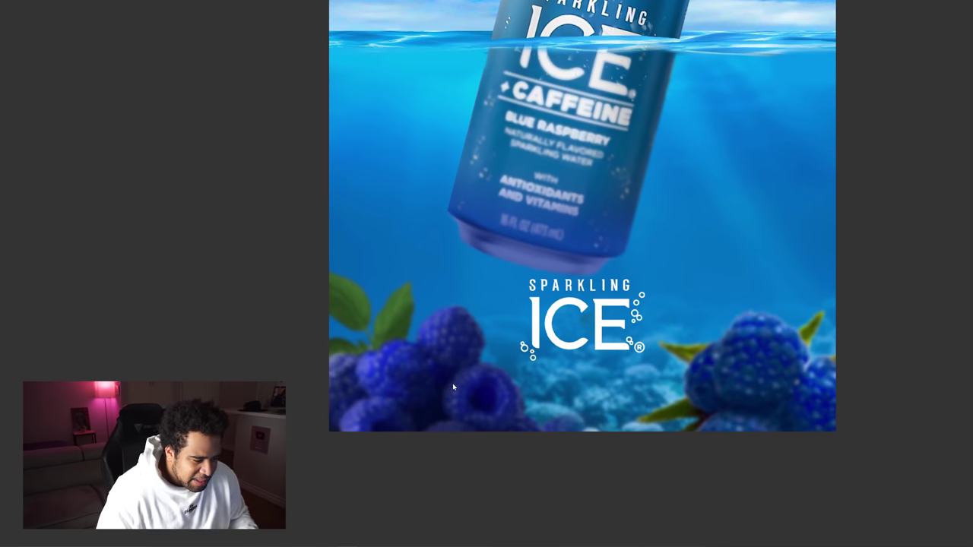
{"action": "key", "text": "f"}
{"action": "left_click_drag", "start_coordinate": [328, 415], "coordinate": [354, 382]}
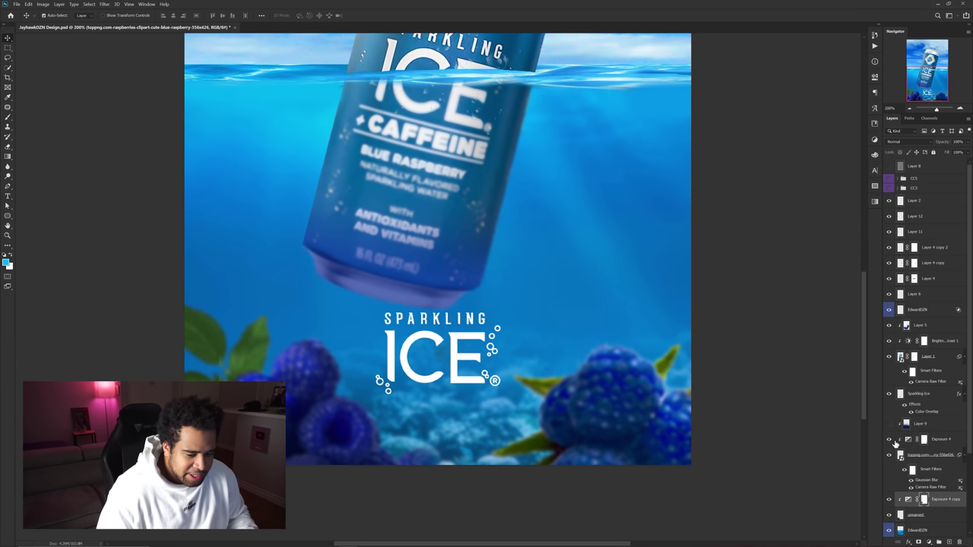
Add a clipped Color Balance adjustment to the left-hand berries, shifting the midtones toward cyan and yellow.
{"action": "left_click", "coordinate": [917, 515]}
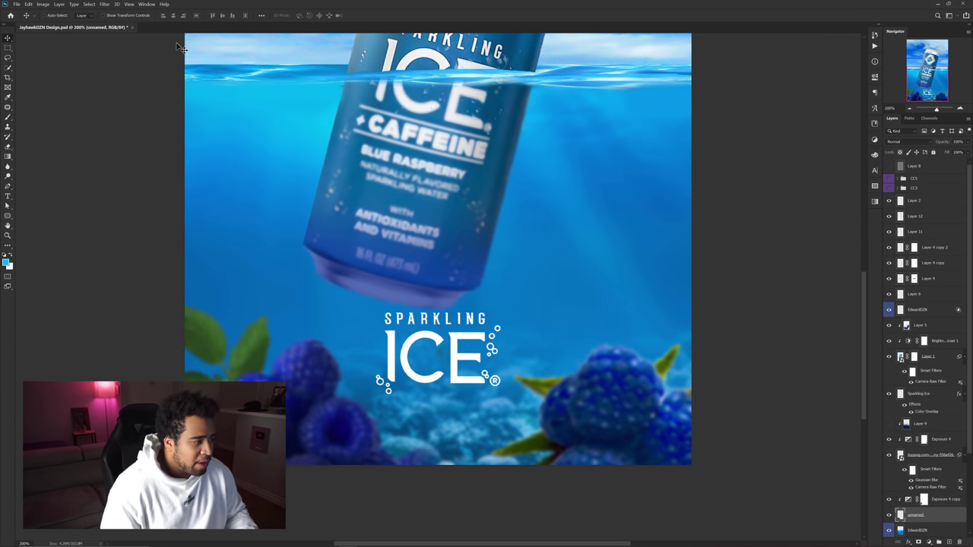
{"action": "left_click", "coordinate": [104, 4]}
{"action": "left_click", "coordinate": [125, 44]}
{"action": "key", "text": "Escape"}
{"action": "left_click", "coordinate": [929, 542]}
{"action": "left_click", "coordinate": [929, 473]}
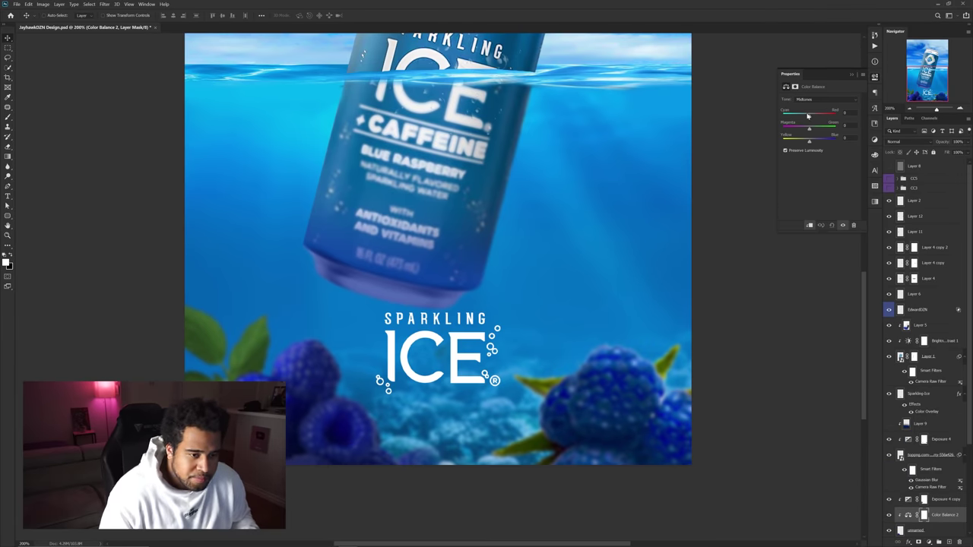
{"action": "left_click_drag", "start_coordinate": [809, 142], "coordinate": [799, 142]}
{"action": "scroll", "coordinate": [537, 296], "scroll_direction": "down", "scroll_amount": 2}
{"action": "scroll", "coordinate": [487, 421], "scroll_direction": "up", "scroll_amount": 1}
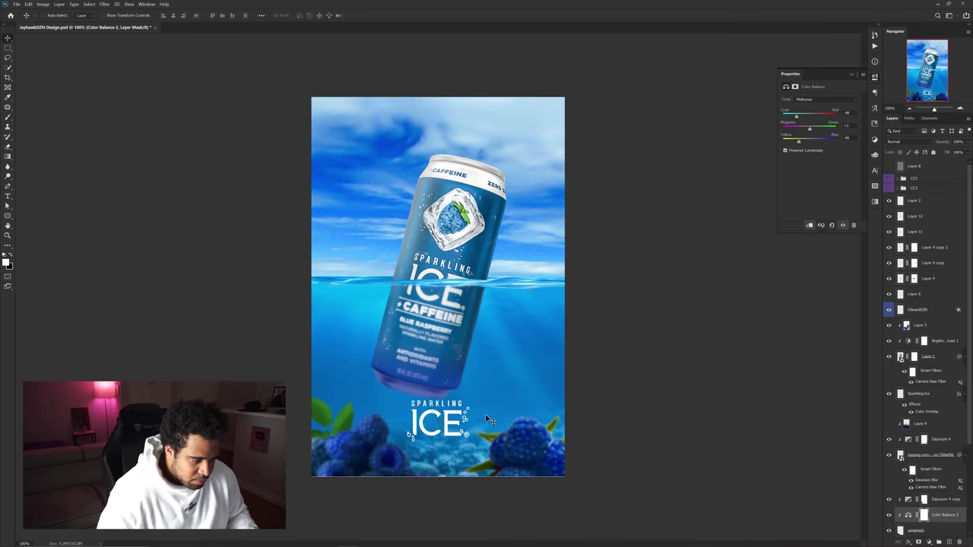
{"action": "left_click", "coordinate": [932, 455]}
{"action": "key", "text": "ctrl+j"}
{"action": "left_click_drag", "start_coordinate": [931, 440], "coordinate": [959, 542]}
{"action": "key", "text": "ctrl+t"}
{"action": "left_click_drag", "start_coordinate": [601, 474], "coordinate": [496, 490]}
{"action": "key", "text": "Return"}
{"action": "scroll", "coordinate": [932, 383], "scroll_direction": "down", "scroll_amount": 2}
{"action": "key", "text": "ctrl+z"}
{"action": "key", "text": "ctrl+z"}
{"action": "key", "text": "ctrl+z"}
Duplicate the raspberry layer with its Exposure adjustment below the left-hand berries and transform the copy to fill the gap under the logo.
{"action": "left_click", "coordinate": [936, 394]}
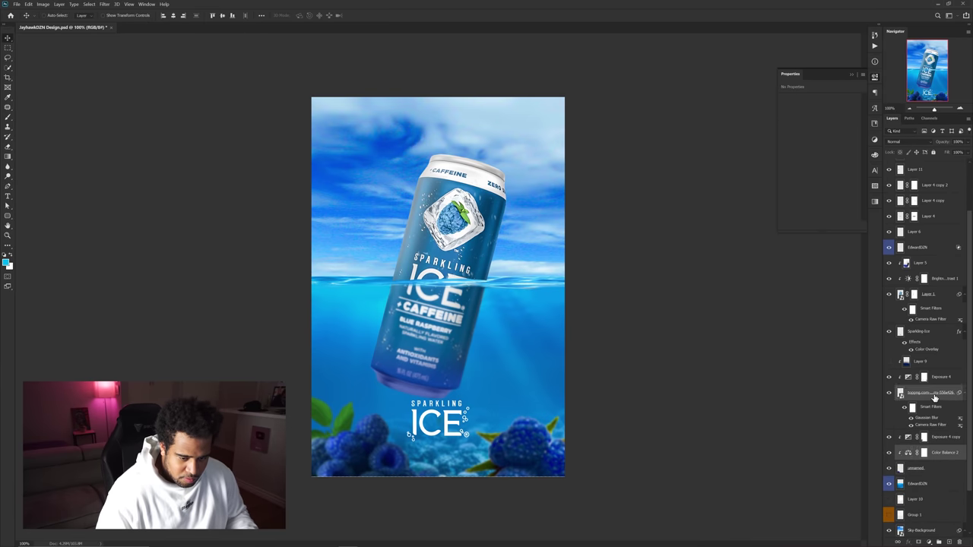
{"action": "left_click", "coordinate": [938, 378], "text": "ctrl"}
{"action": "left_click_drag", "start_coordinate": [938, 379], "coordinate": [935, 477]}
{"action": "key", "text": "ctrl+t"}
{"action": "left_click_drag", "start_coordinate": [449, 476], "coordinate": [492, 464]}
{"action": "key", "text": "Return"}
Add a new brush-painting layer clipped to the duplicated raspberries under the logo.
{"action": "key", "text": "f"}
{"action": "key", "text": "f"}
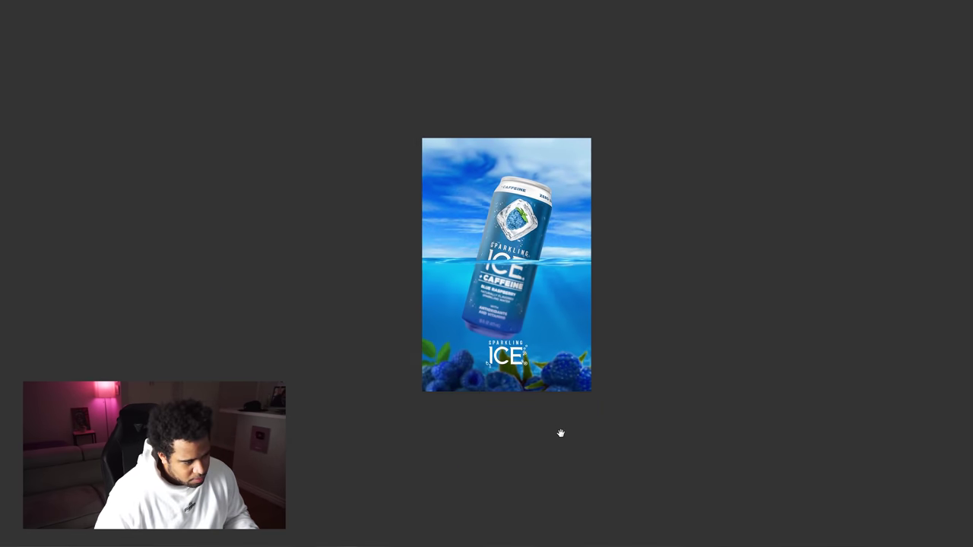
{"action": "key", "text": "f"}
{"action": "scroll", "coordinate": [463, 370], "scroll_direction": "up", "scroll_amount": 4}
{"action": "left_click_drag", "start_coordinate": [463, 370], "coordinate": [502, 267]}
{"action": "left_click", "coordinate": [925, 485]}
{"action": "key", "text": "b"}
{"action": "left_click", "coordinate": [950, 542]}
{"action": "key", "text": "ctrl+alt+g"}
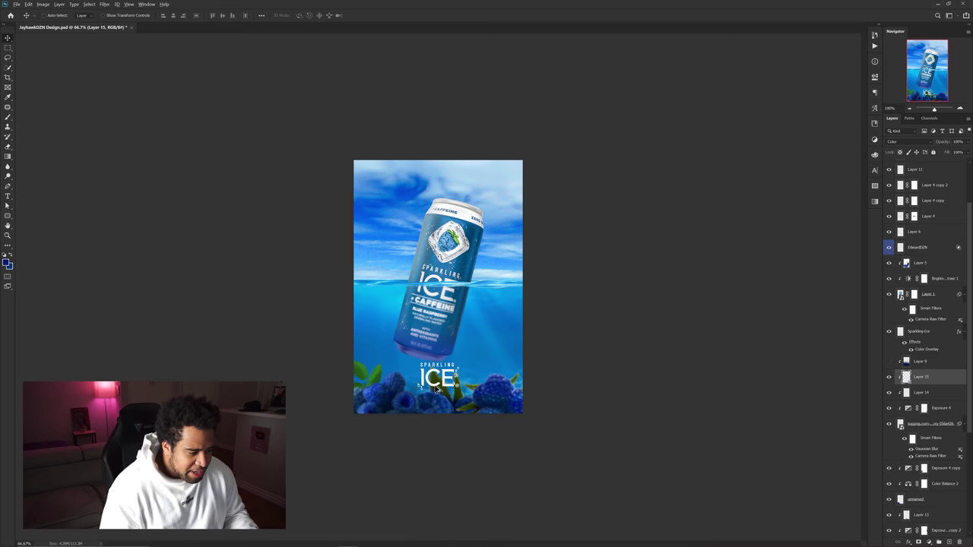
Move the Sparkling-Ice logo layer to the top of the layer stack and reposition the logo between the can and berries.
{"action": "scroll", "coordinate": [439, 389], "scroll_direction": "up", "scroll_amount": 3}
{"action": "scroll", "coordinate": [462, 393], "scroll_direction": "down", "scroll_amount": 2}
{"action": "mouse_move", "coordinate": [474, 412]}
{"action": "left_mouse_down"}
{"action": "mouse_move", "coordinate": [480, 450]}
{"action": "mouse_move", "coordinate": [472, 374]}
{"action": "mouse_move", "coordinate": [472, 411]}
{"action": "left_mouse_up"}
{"action": "left_click_drag", "start_coordinate": [932, 332], "coordinate": [933, 164]}
{"action": "left_click_drag", "start_coordinate": [501, 434], "coordinate": [472, 405]}
{"action": "scroll", "coordinate": [437, 416], "scroll_direction": "up", "scroll_amount": 1}
{"action": "left_click_drag", "start_coordinate": [473, 360], "coordinate": [459, 404]}
{"action": "left_click_drag", "start_coordinate": [426, 115], "coordinate": [430, 156]}
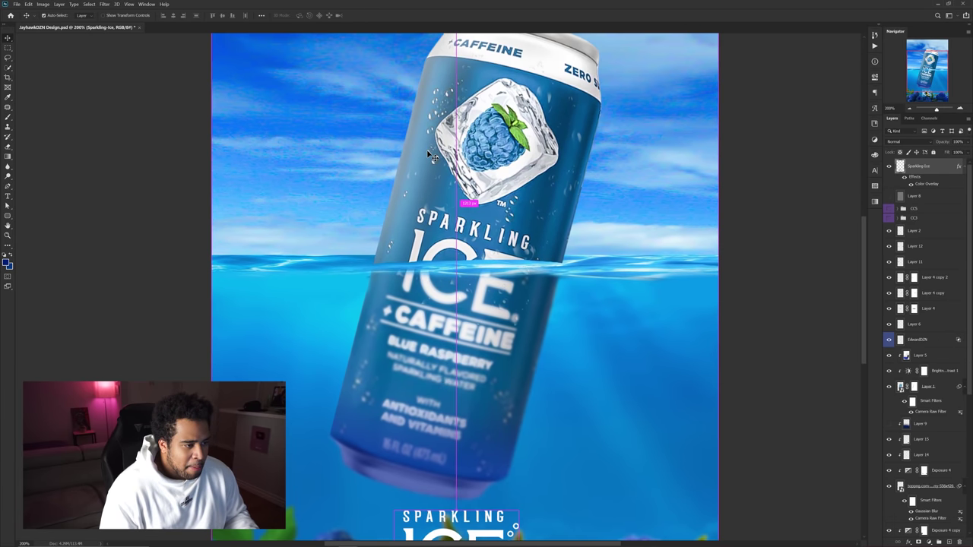
Hide the can's purple shading on Layer 5 and add a new layer above it.
{"action": "left_click", "coordinate": [947, 355]}
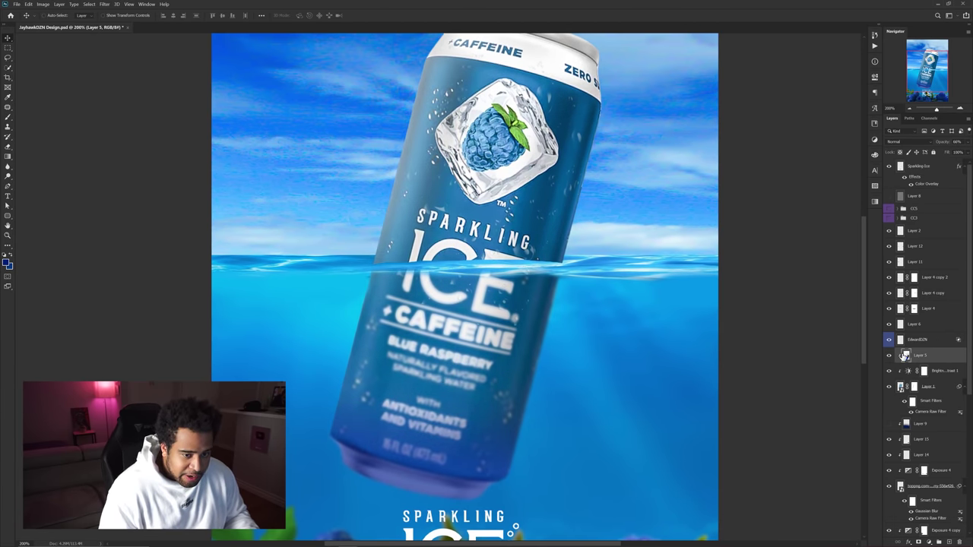
{"action": "left_click", "coordinate": [889, 355]}
{"action": "left_click", "coordinate": [949, 540]}
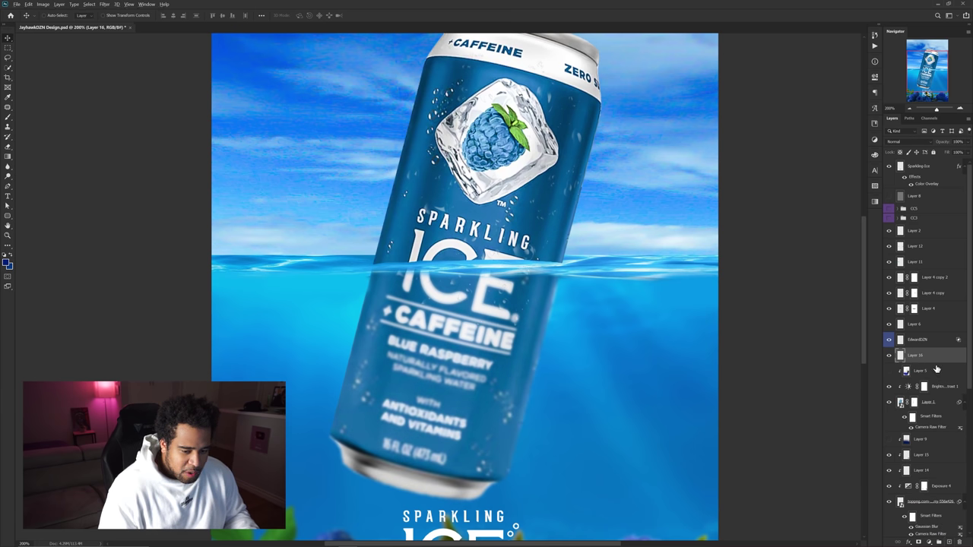
Paint the can's sides with blue sampled from the scene on the new clipped layer, using Linear Dodge (Add) blending.
{"action": "key", "text": "b"}
{"action": "left_click", "coordinate": [534, 210], "text": "alt"}
{"action": "left_click_drag", "start_coordinate": [545, 209], "coordinate": [649, 226]}
{"action": "mouse_move", "coordinate": [509, 187]}
{"action": "left_mouse_down"}
{"action": "mouse_move", "coordinate": [556, 168]}
{"action": "mouse_move", "coordinate": [466, 176]}
{"action": "left_mouse_up"}
{"action": "left_click_drag", "start_coordinate": [513, 38], "coordinate": [496, 80]}
{"action": "left_click", "coordinate": [905, 141]}
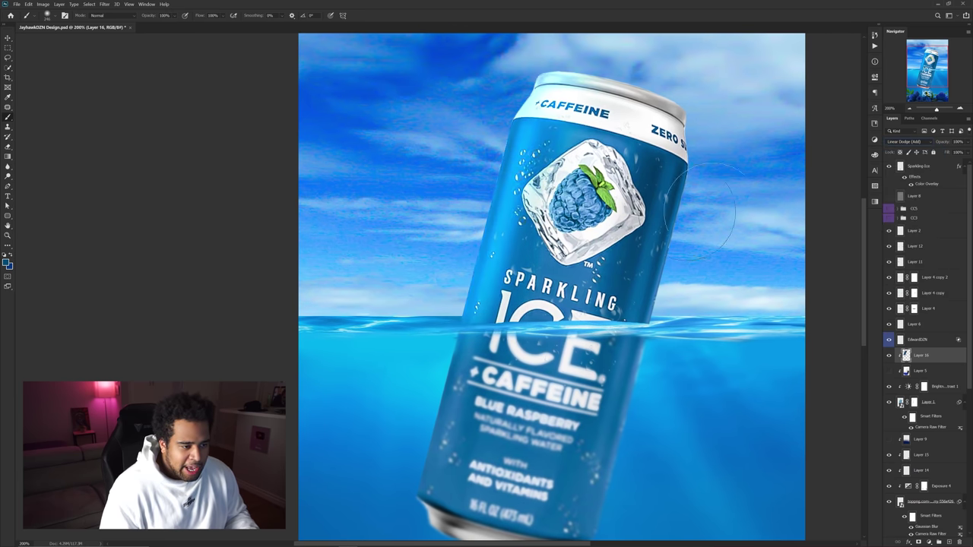
{"action": "key", "text": "ctrl+1"}
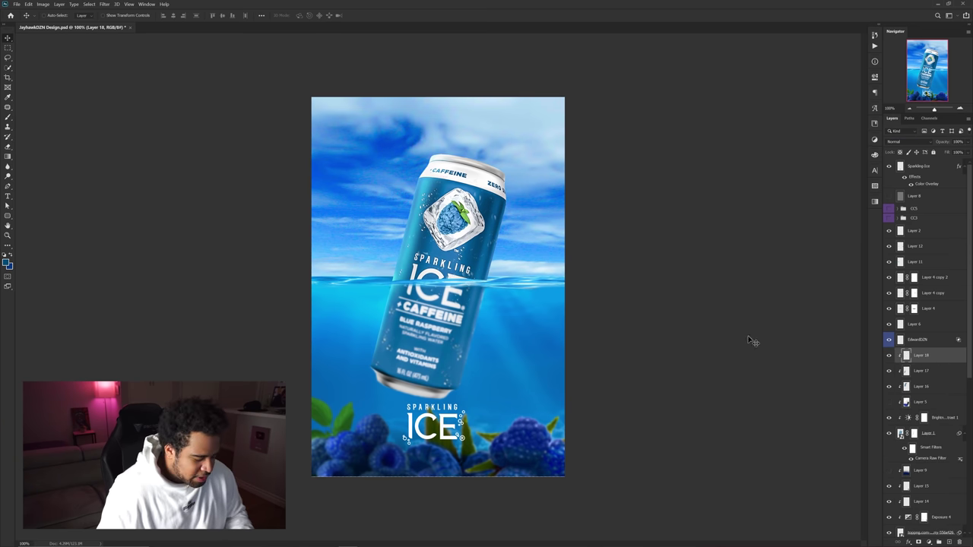
Brush soft dark navy (#091931) shading over the can's shadow side below the waterline on Layer 18.
{"action": "key", "text": "b"}
{"action": "scroll", "coordinate": [506, 355], "scroll_direction": "up", "scroll_amount": 2}
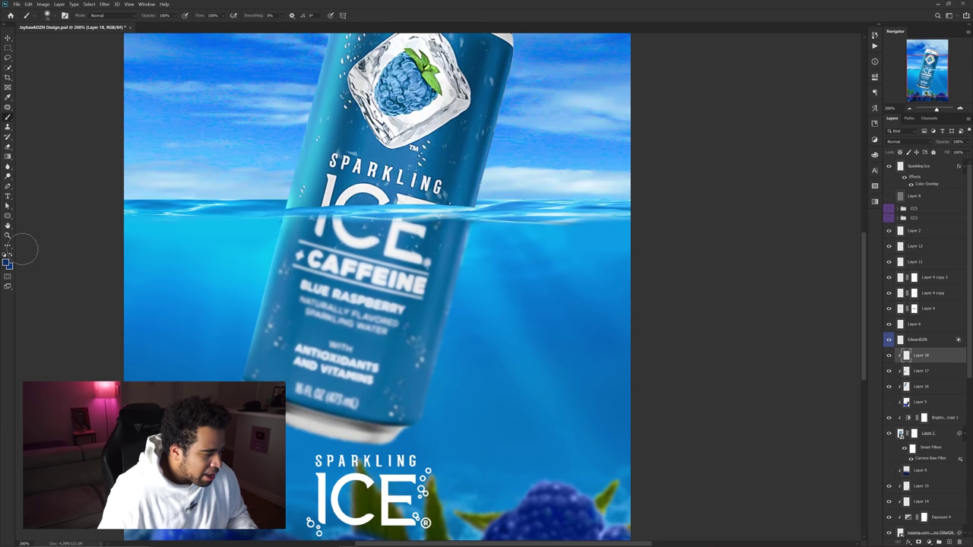
{"action": "left_click", "coordinate": [8, 264]}
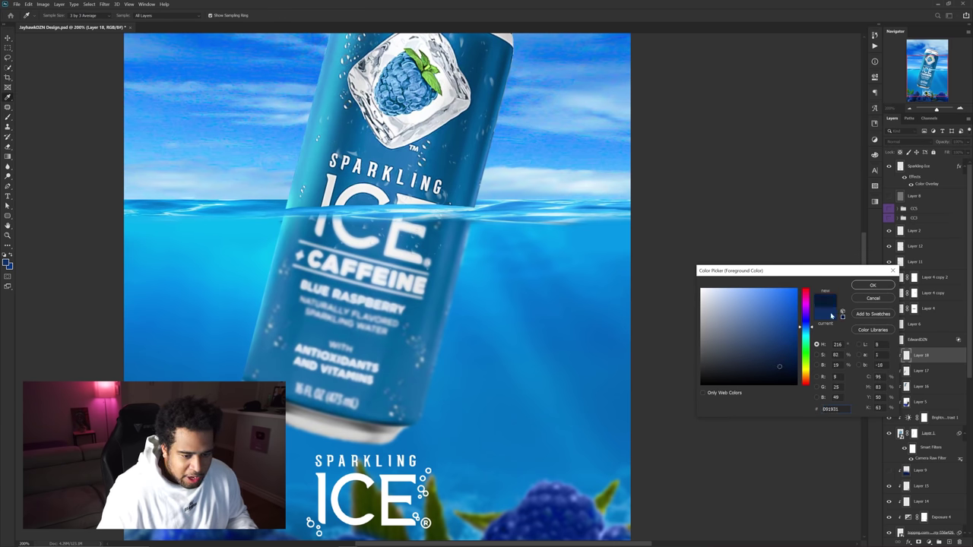
{"action": "left_click", "coordinate": [876, 286]}
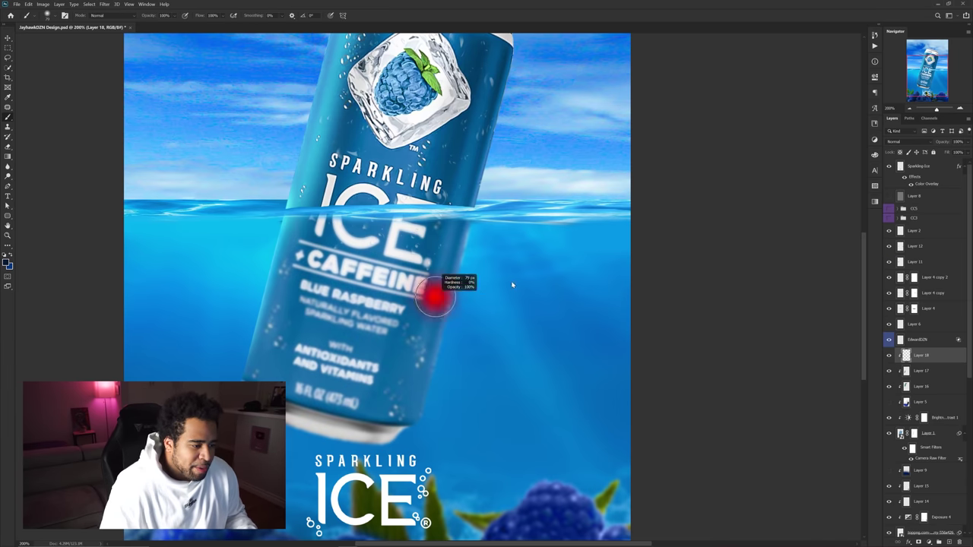
{"action": "mouse_move", "coordinate": [580, 282]}
{"action": "left_mouse_down"}
{"action": "mouse_move", "coordinate": [507, 441]}
{"action": "mouse_move", "coordinate": [521, 329]}
{"action": "mouse_move", "coordinate": [474, 393]}
{"action": "mouse_move", "coordinate": [484, 442]}
{"action": "mouse_move", "coordinate": [530, 320]}
{"action": "mouse_move", "coordinate": [551, 318]}
{"action": "mouse_move", "coordinate": [536, 300]}
{"action": "left_mouse_up"}
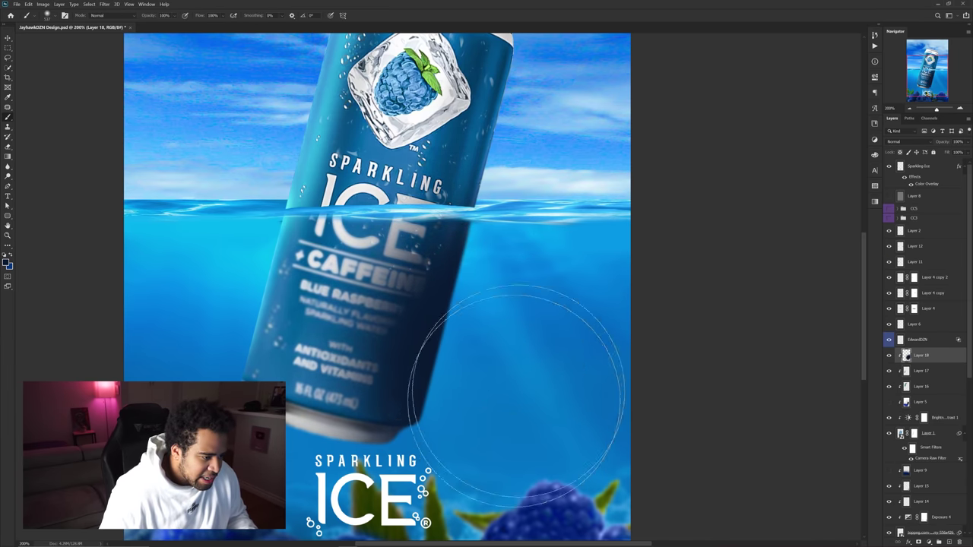
Lower the opacity of the dark shading on Layer 18 and soften it with the Eraser around the ICE lettering.
{"action": "left_click", "coordinate": [903, 142]}
{"action": "left_click", "coordinate": [905, 147]}
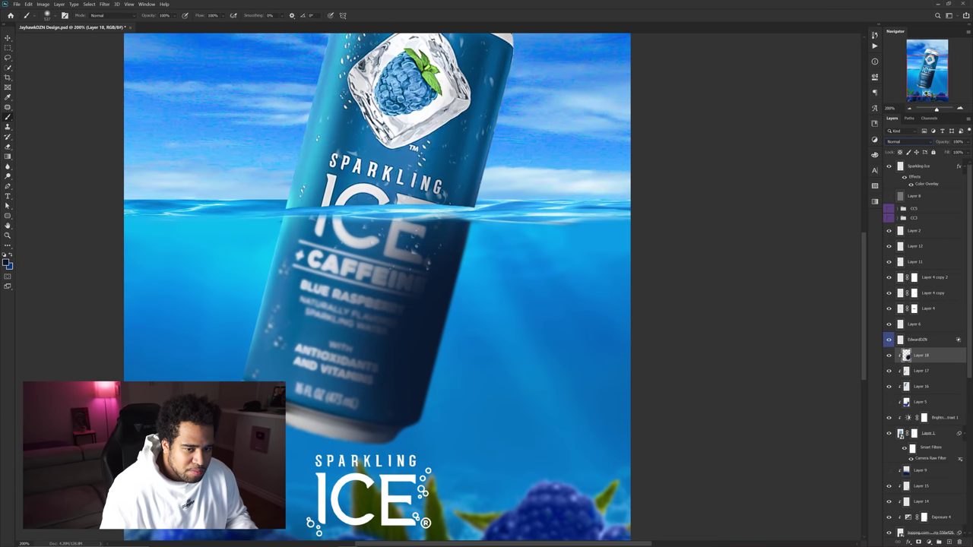
{"action": "left_click_drag", "start_coordinate": [955, 151], "coordinate": [951, 150]}
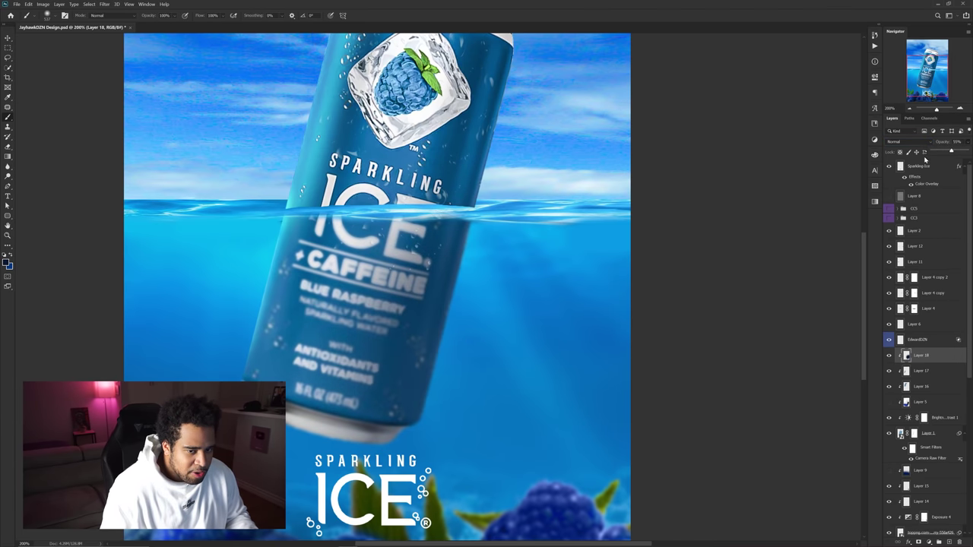
{"action": "key", "text": "e"}
{"action": "right_click", "coordinate": [406, 236], "text": "alt"}
{"action": "left_click_drag", "start_coordinate": [406, 237], "coordinate": [402, 266]}
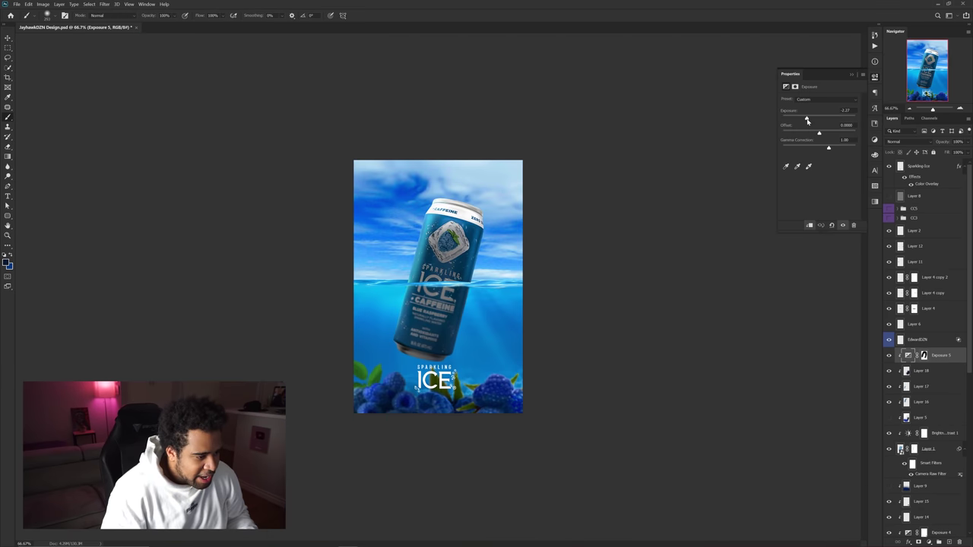
Set the can's Exposure 5 adjustment to about -0.66, compare the poster with and without it, and select its mask.
{"action": "left_click_drag", "start_coordinate": [808, 120], "coordinate": [818, 122]}
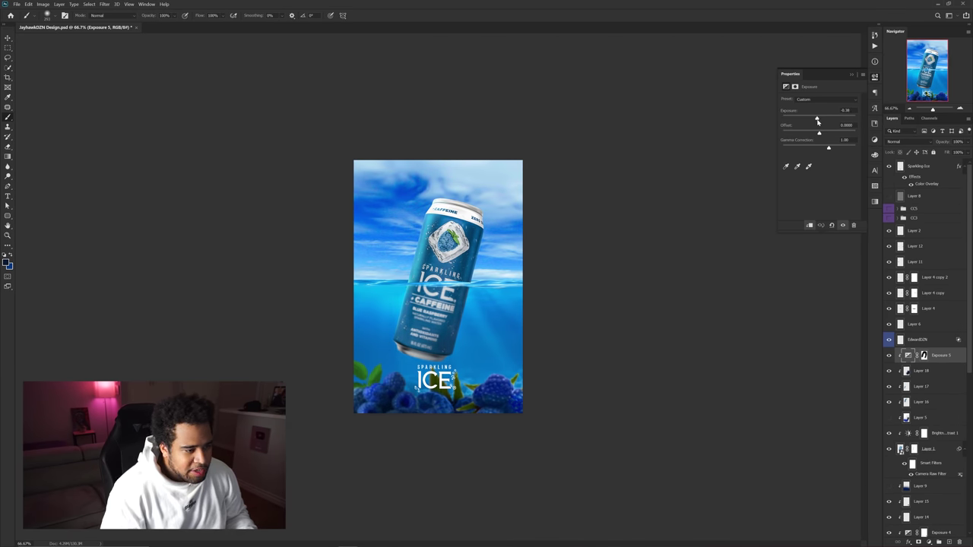
{"action": "left_click", "coordinate": [894, 357]}
{"action": "left_click", "coordinate": [892, 358]}
{"action": "left_click", "coordinate": [894, 357]}
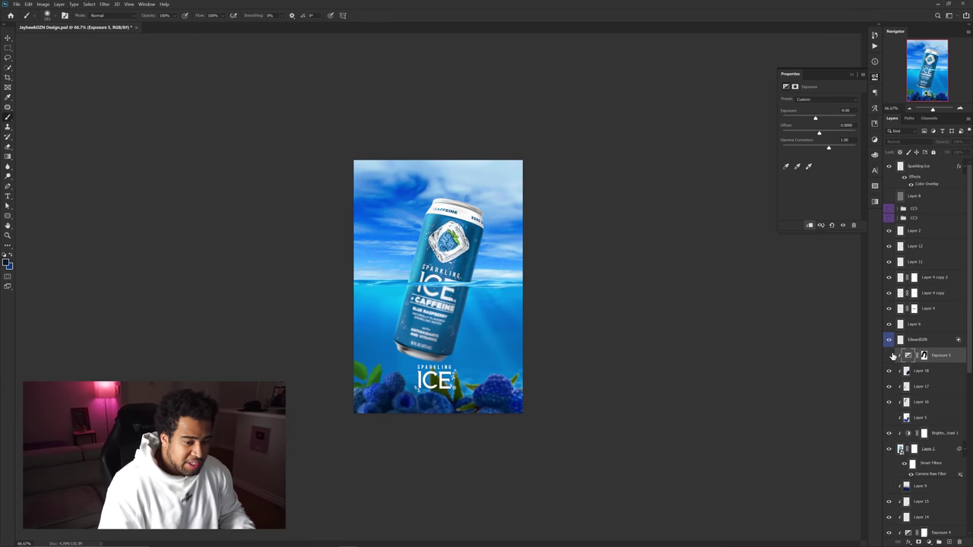
{"action": "left_click", "coordinate": [893, 356]}
{"action": "left_click", "coordinate": [924, 355]}
{"action": "key", "text": "ctrl+1"}
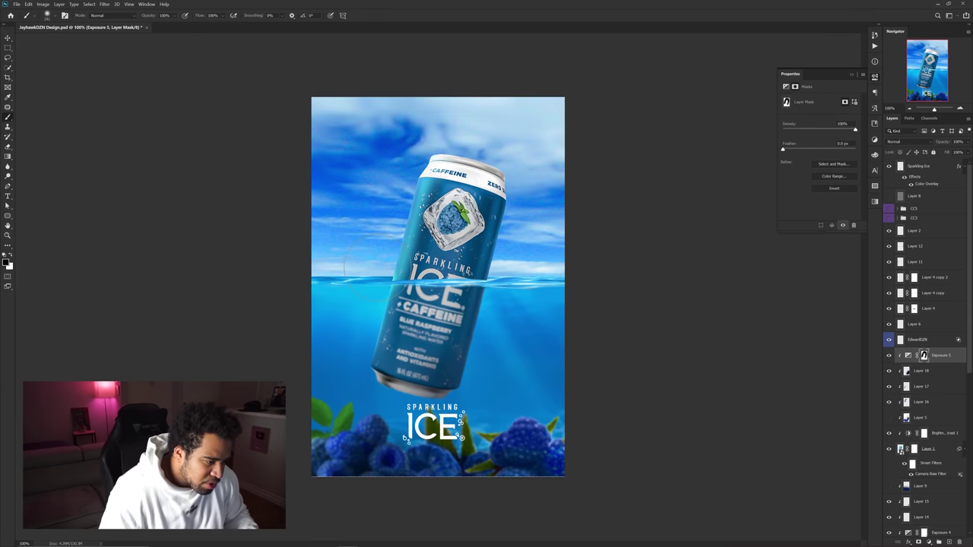
{"action": "key", "text": "v"}
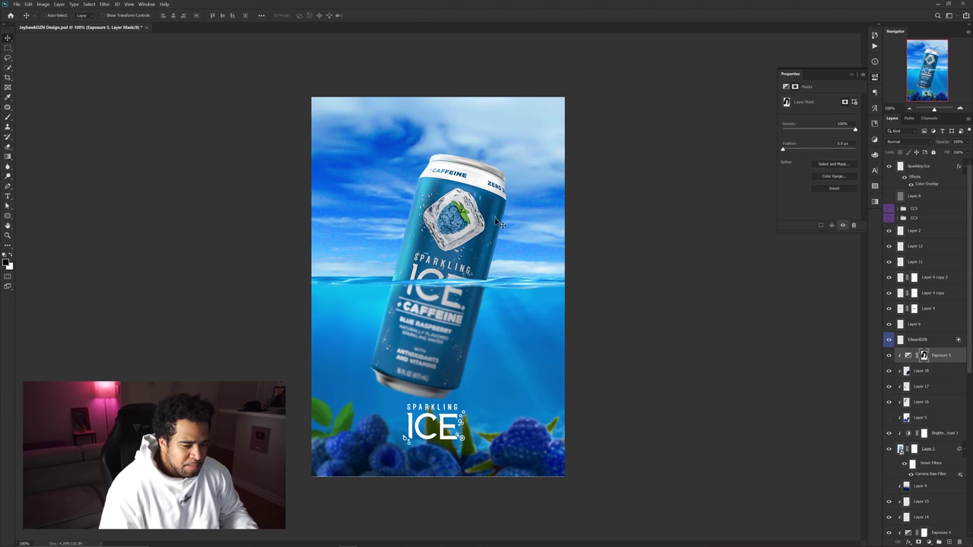
{"action": "scroll", "coordinate": [916, 378], "scroll_direction": "down", "scroll_amount": 4}
{"action": "scroll", "coordinate": [916, 365], "scroll_direction": "up", "scroll_amount": 4}
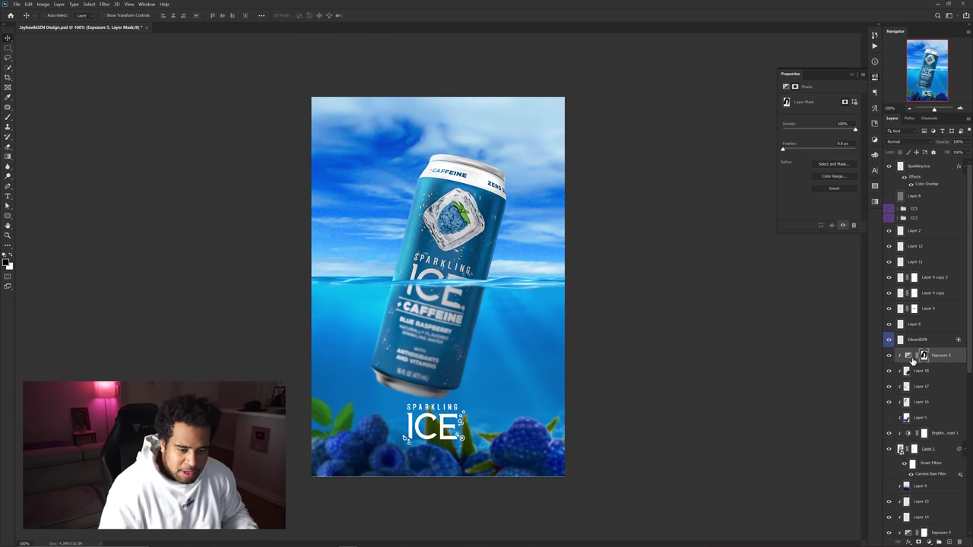
Show the Group 1 Blue Raspberry text, move it above the underwater layer and shift it down below the waterline.
{"action": "scroll", "coordinate": [897, 350], "scroll_direction": "down", "scroll_amount": 10}
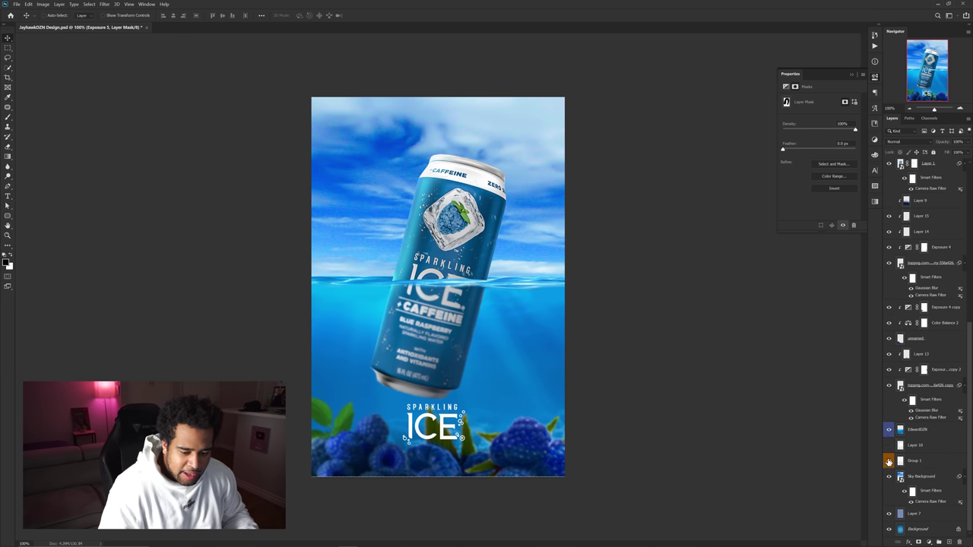
{"action": "left_click", "coordinate": [888, 462]}
{"action": "left_click", "coordinate": [923, 461]}
{"action": "left_click_drag", "start_coordinate": [935, 427], "coordinate": [924, 460]}
{"action": "left_click_drag", "start_coordinate": [525, 205], "coordinate": [502, 320]}
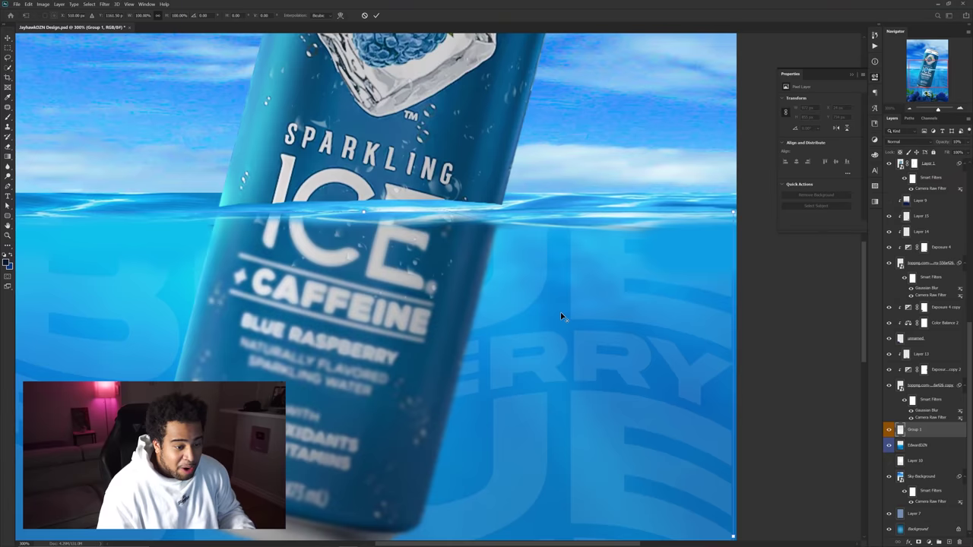
Scale the Blue Raspberry background text to 102.47% so it reaches the poster's left edge.
{"action": "scroll", "coordinate": [561, 316], "scroll_direction": "down", "scroll_amount": 1}
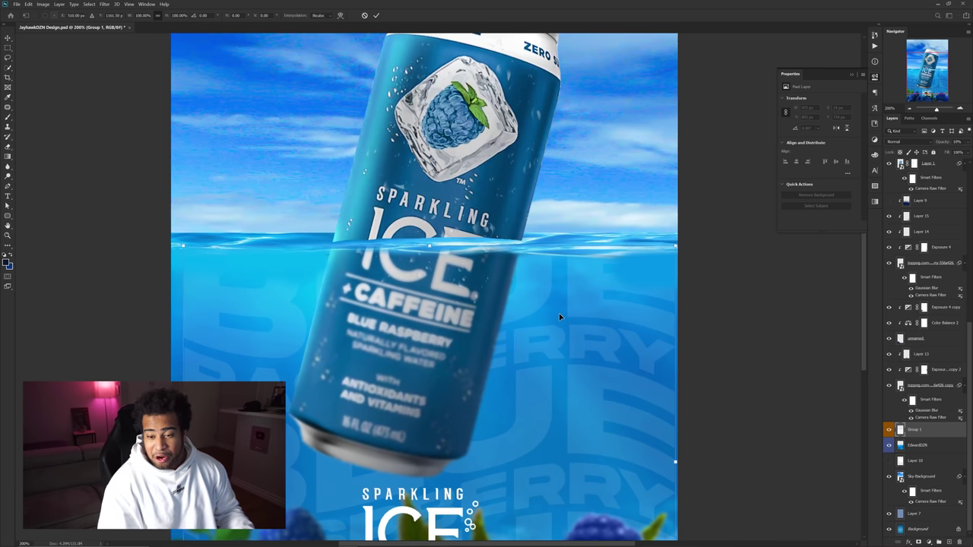
{"action": "left_click_drag", "start_coordinate": [182, 245], "coordinate": [171, 241]}
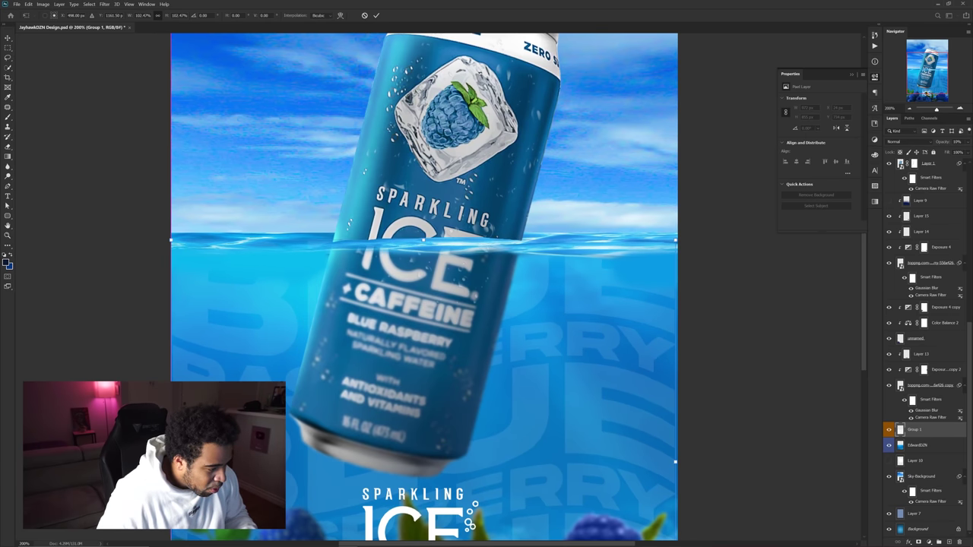
{"action": "key", "text": "Return"}
{"action": "scroll", "coordinate": [454, 362], "scroll_direction": "down", "scroll_amount": 2}
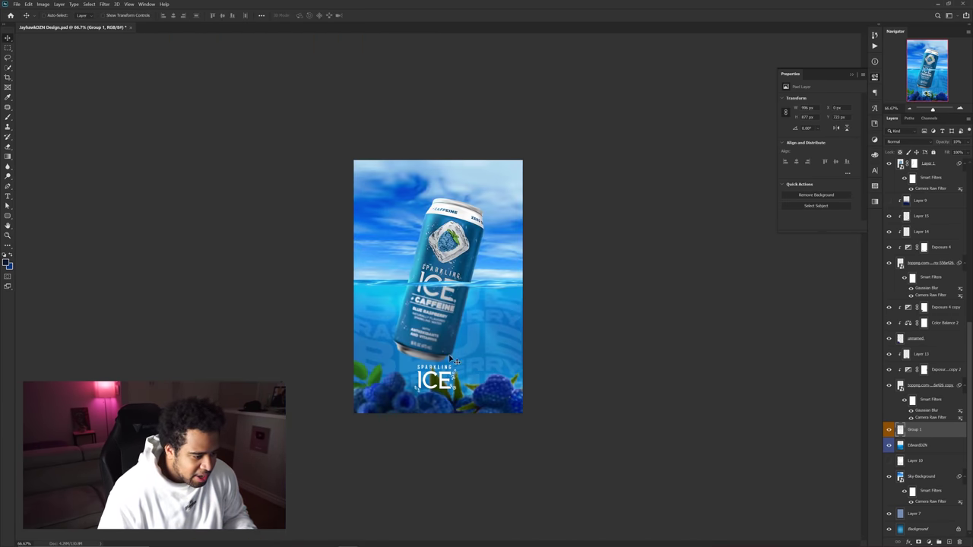
{"action": "scroll", "coordinate": [455, 379], "scroll_direction": "up", "scroll_amount": 1}
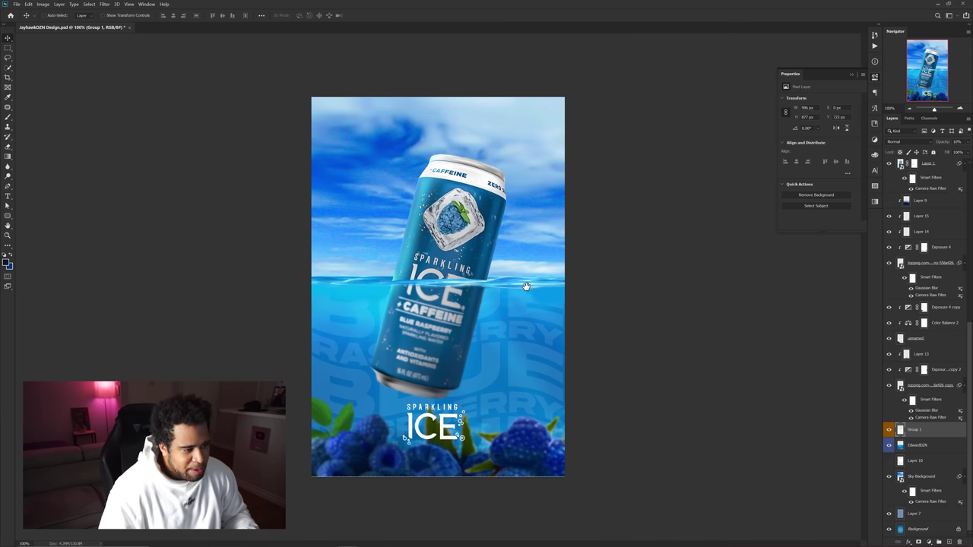
Scale the Sparkling-Ice logo down to 62.20% and try it out in the sky above the can.
{"action": "left_click_drag", "start_coordinate": [456, 422], "coordinate": [397, 148]}
{"action": "key", "text": "ctrl+t"}
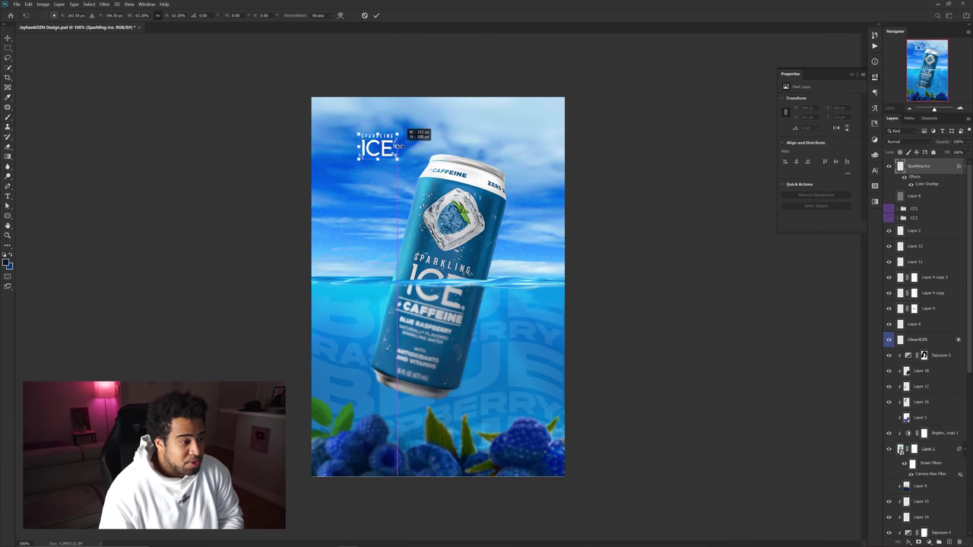
{"action": "key", "text": "Return"}
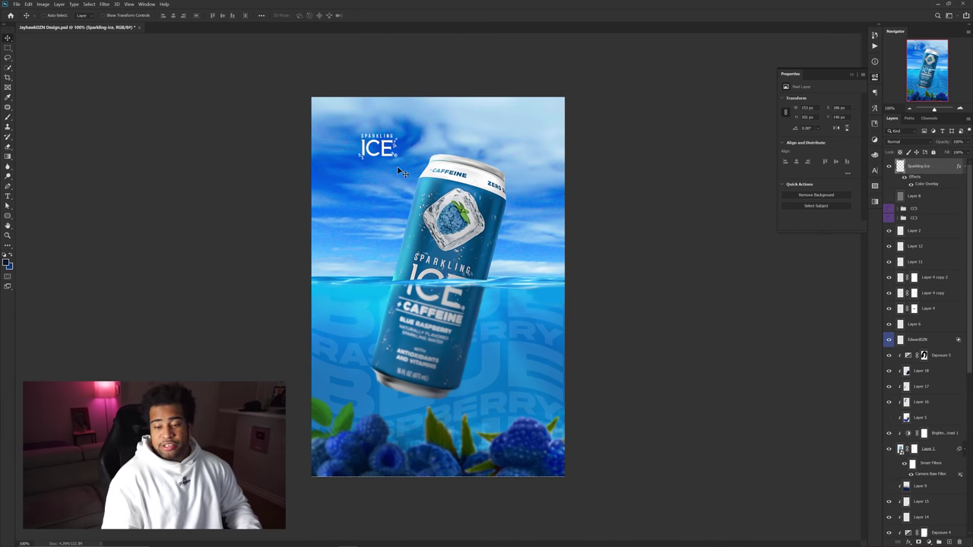
{"action": "left_click_drag", "start_coordinate": [489, 155], "coordinate": [554, 135]}
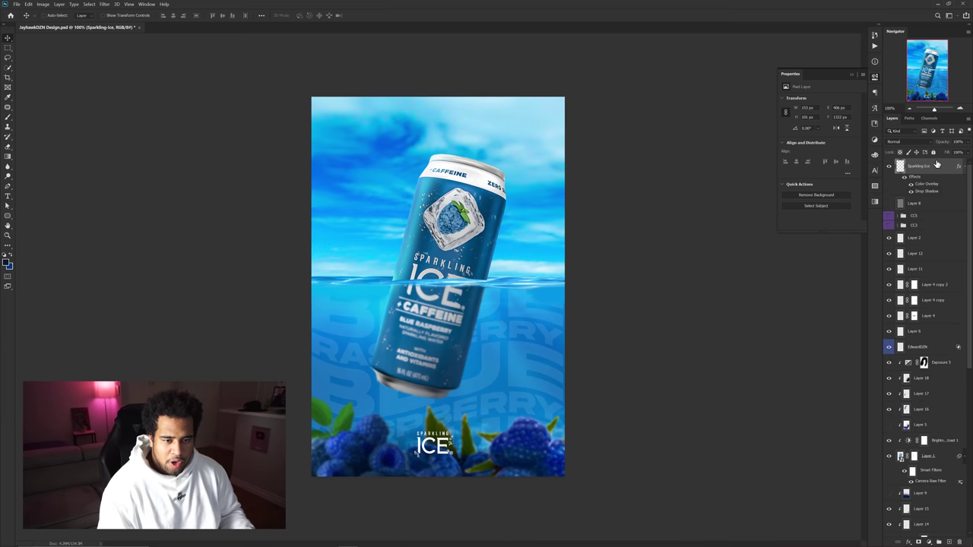
Convert Layer 19 to a smart object with a 1-pixel Gaussian Blur and add a layer mask for brushing.
{"action": "right_click", "coordinate": [933, 168]}
{"action": "left_click", "coordinate": [905, 270]}
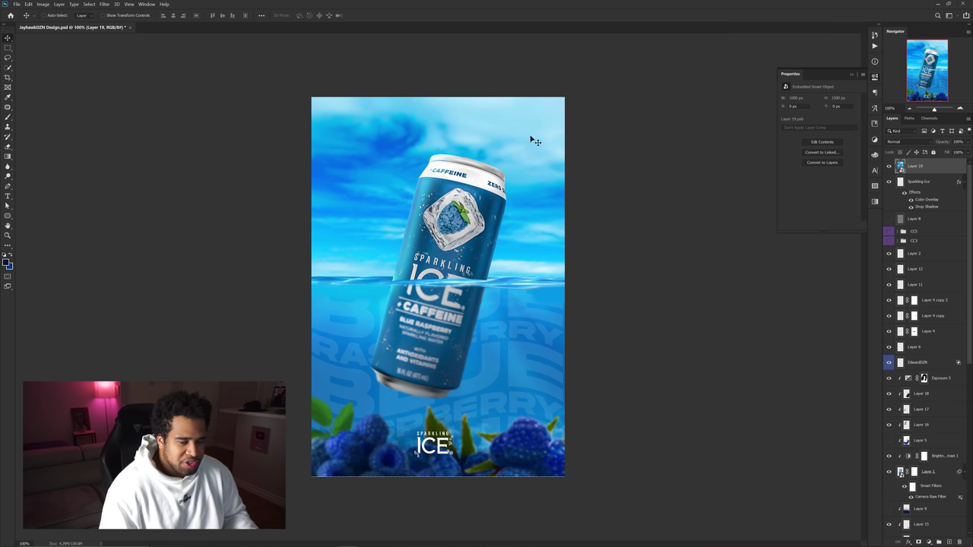
{"action": "left_click", "coordinate": [104, 3]}
{"action": "mouse_move", "coordinate": [133, 84]}
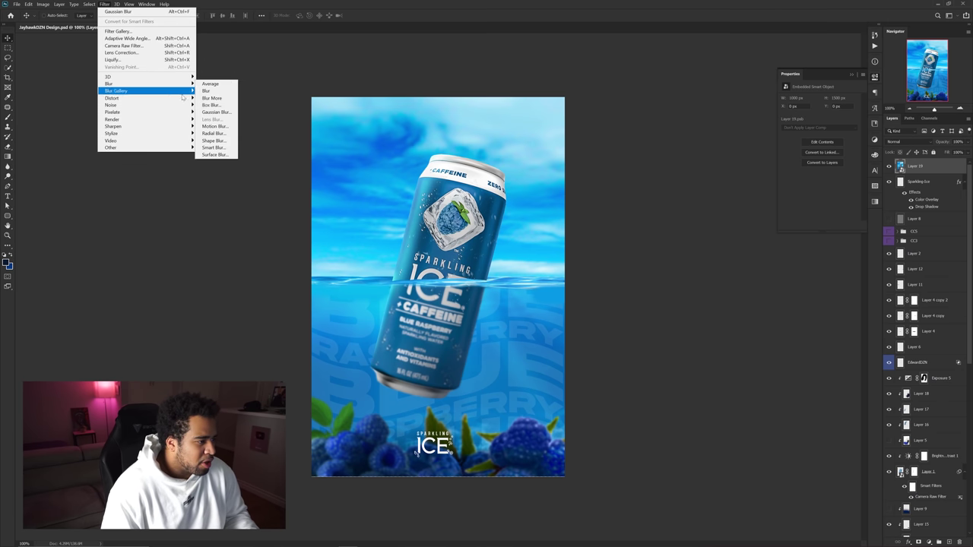
{"action": "left_click", "coordinate": [217, 112]}
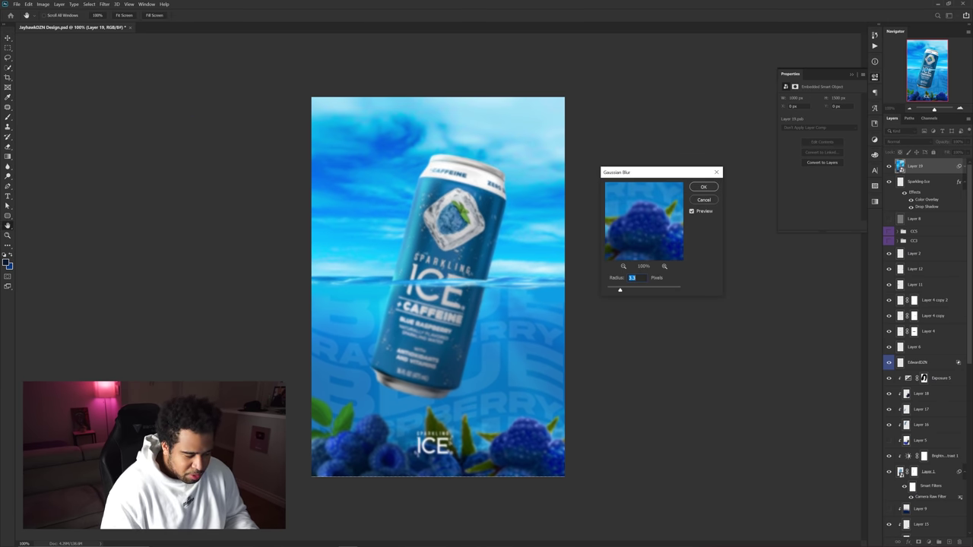
{"action": "type", "text": "1"}
{"action": "key", "text": "Return"}
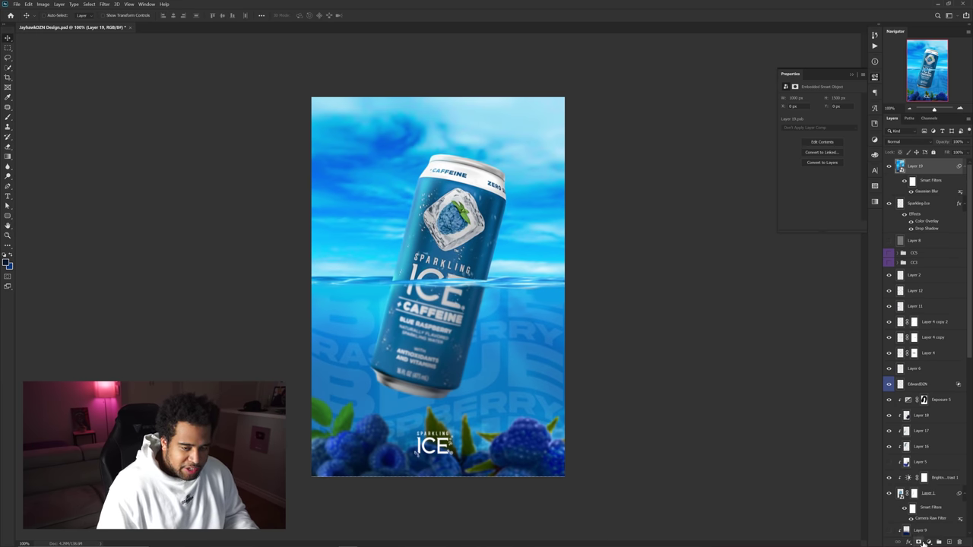
{"action": "left_click", "coordinate": [919, 542]}
{"action": "key", "text": "b"}
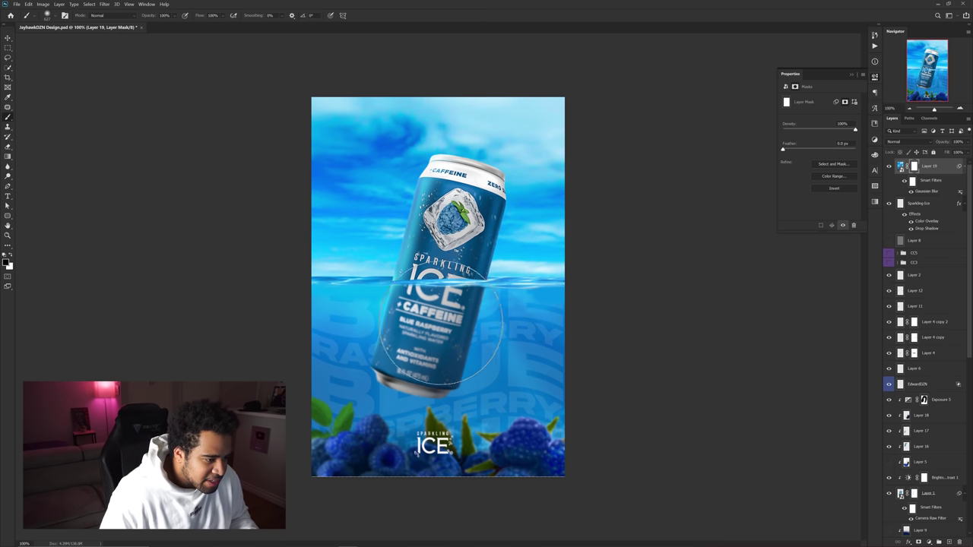
Open the Camera Raw Filter for Layer 20 and display the poster side by side as before and after.
{"action": "left_click", "coordinate": [105, 5]}
{"action": "left_click", "coordinate": [129, 47]}
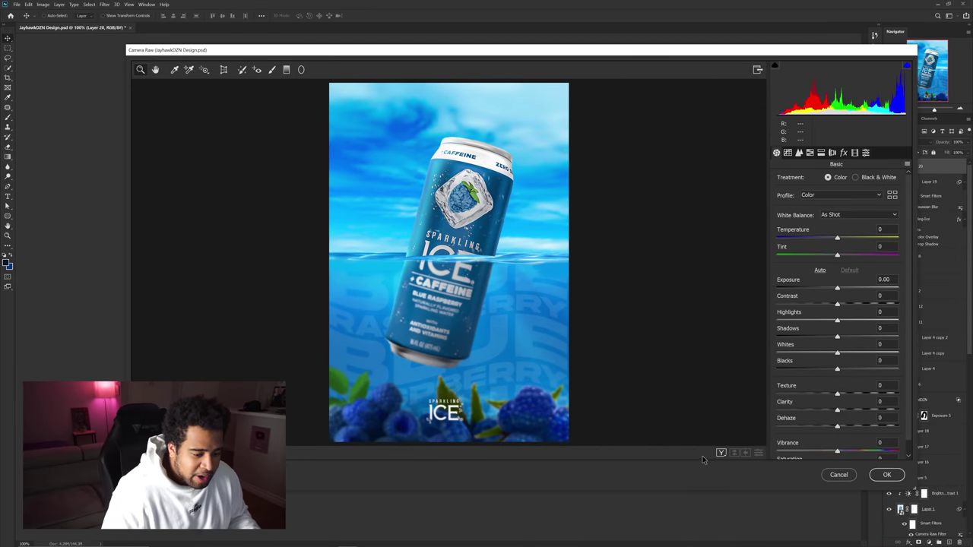
{"action": "left_click", "coordinate": [721, 453]}
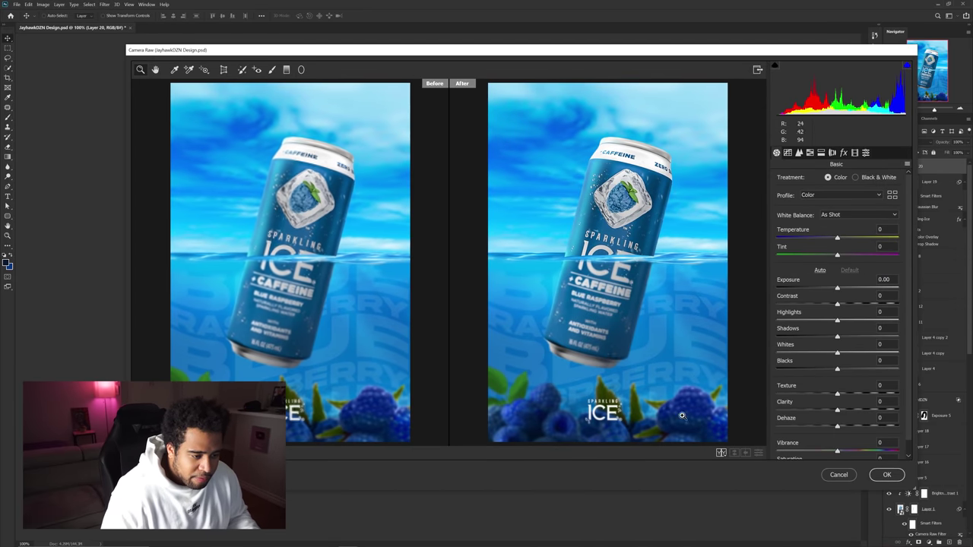
{"action": "scroll", "coordinate": [606, 310], "scroll_direction": "down", "scroll_amount": 3}
{"action": "scroll", "coordinate": [606, 311], "scroll_direction": "up", "scroll_amount": 1}
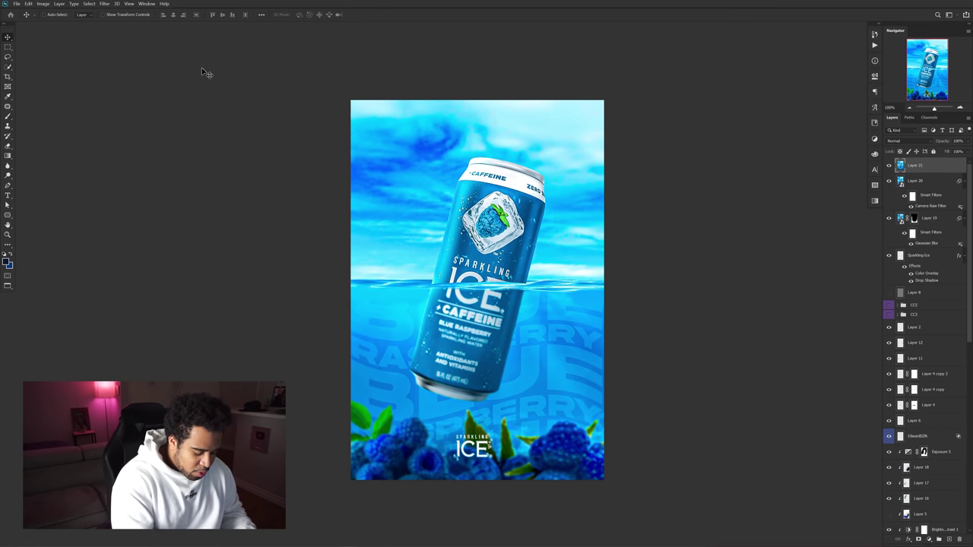
Switch to the original design document and paste the finished poster into it as a new top layer.
{"action": "key", "text": "ctrl+Tab"}
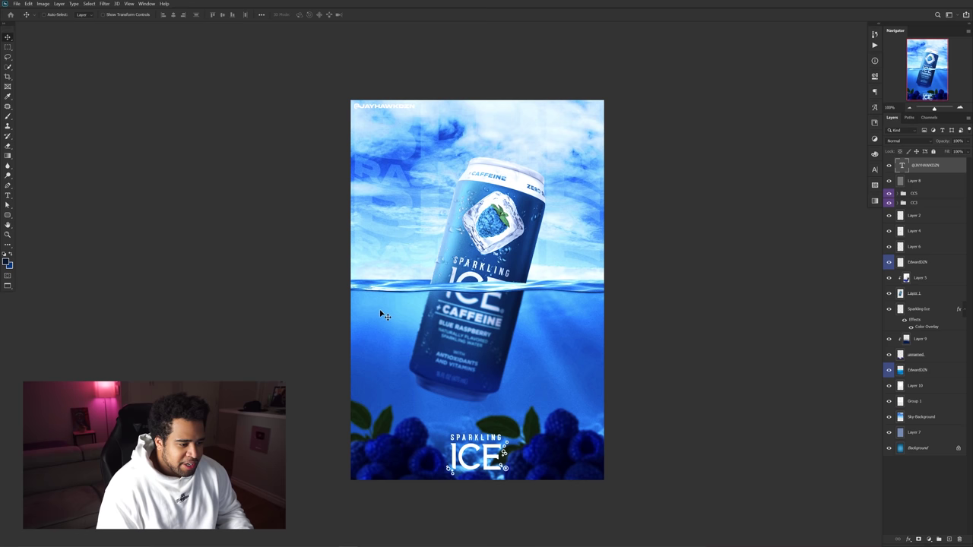
{"action": "key", "text": "ctrl"}
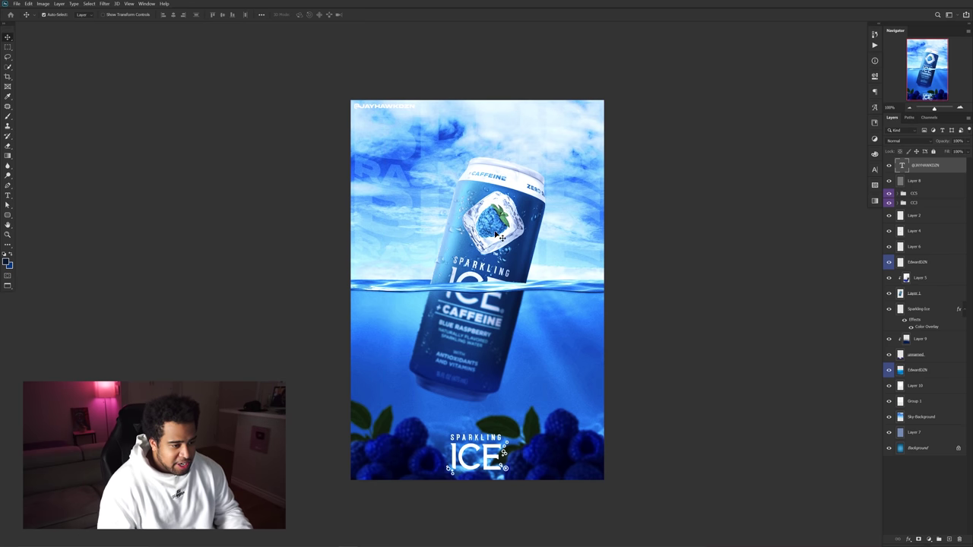
{"action": "key", "text": "ctrl+v"}
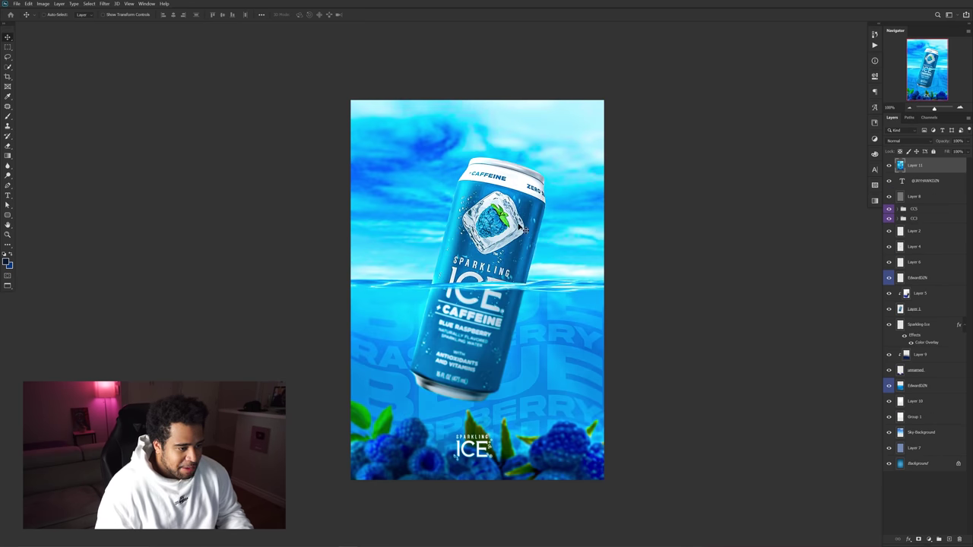
Toggle the pasted poster layer's visibility to compare the redesign with the original design.
{"action": "left_click", "coordinate": [889, 165]}
{"action": "left_click", "coordinate": [889, 165]}
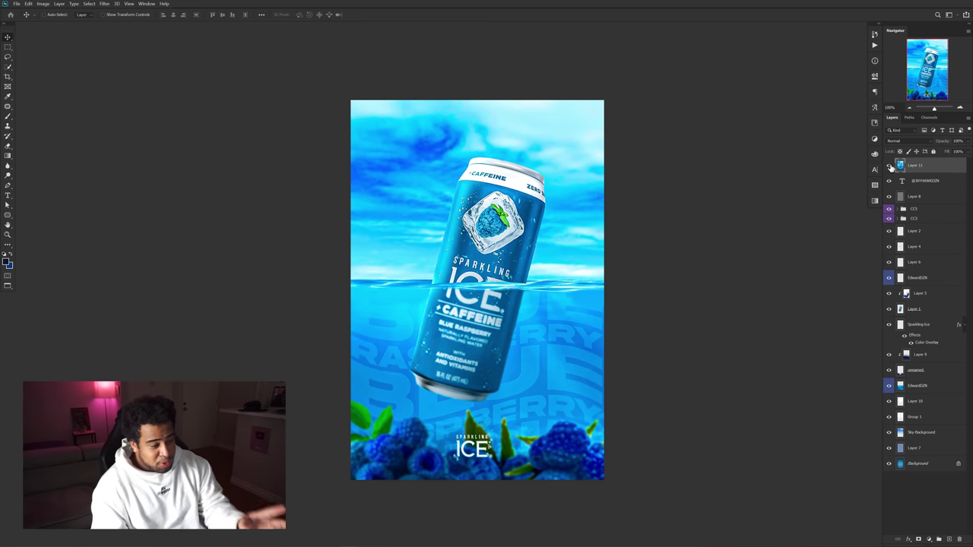
{"action": "left_click", "coordinate": [889, 165]}
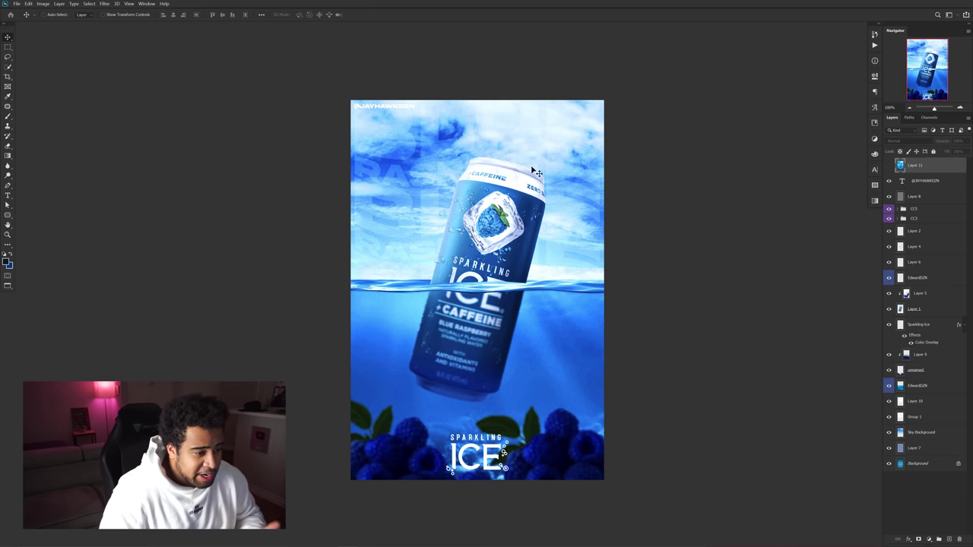
{"action": "left_click", "coordinate": [889, 165]}
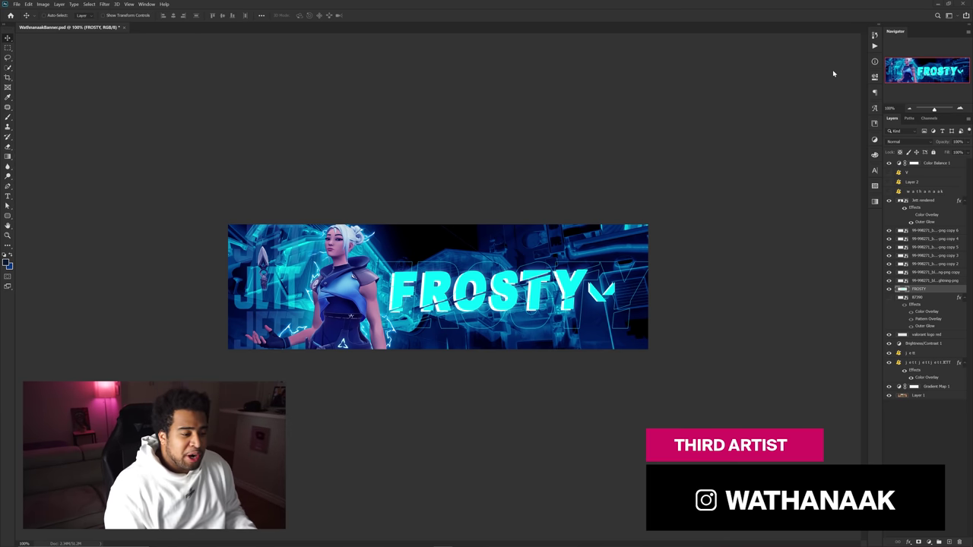
Examine the character render and the repeated JETT background text up close, shifting each briefly and restoring its position.
{"action": "key", "text": "ctrl+plus"}
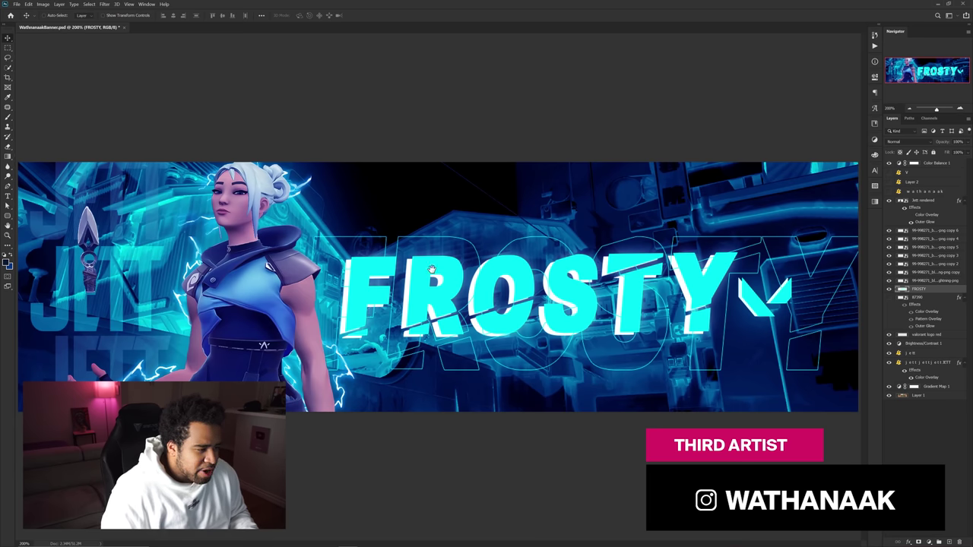
{"action": "left_click_drag", "start_coordinate": [231, 286], "coordinate": [244, 300]}
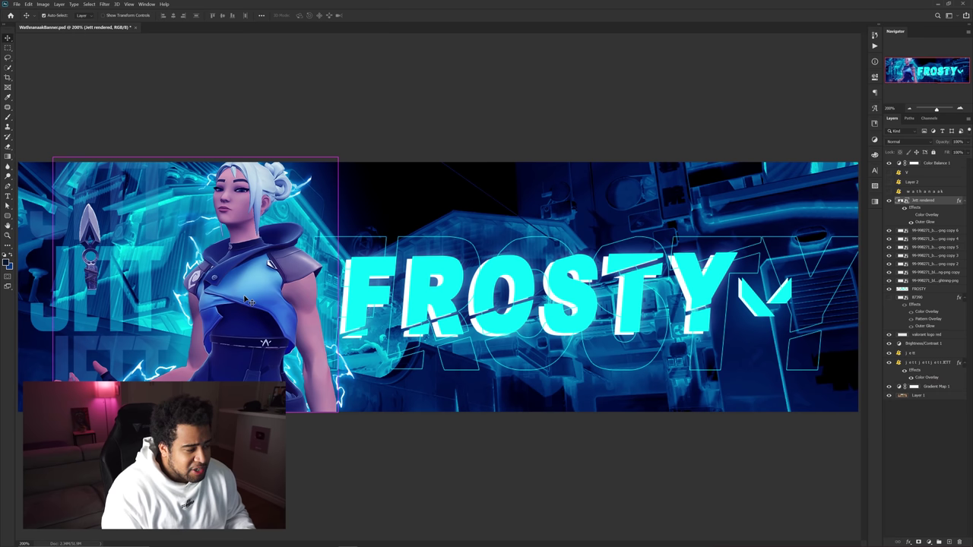
{"action": "key", "text": "ctrl+z"}
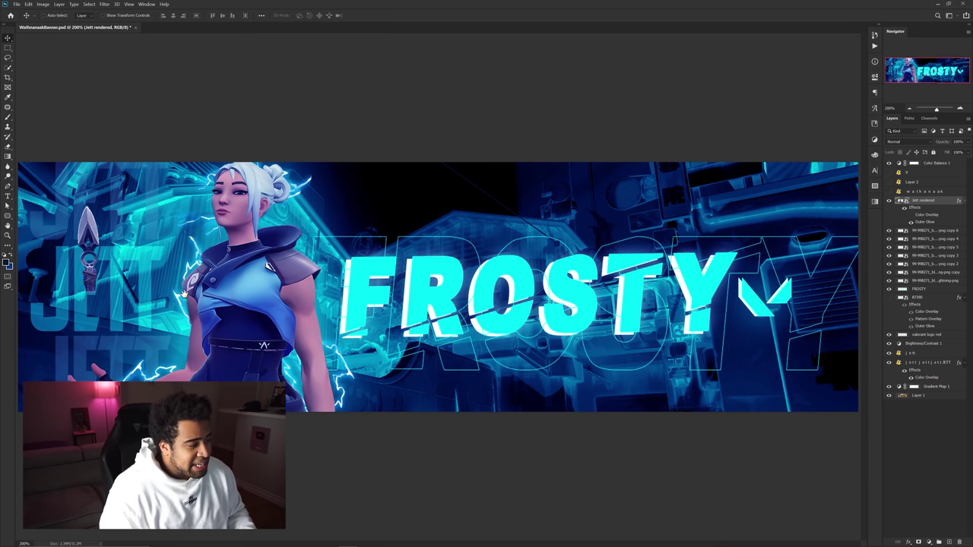
{"action": "scroll", "coordinate": [145, 283], "scroll_direction": "up", "scroll_amount": 2}
{"action": "left_click_drag", "start_coordinate": [144, 283], "coordinate": [437, 277]}
{"action": "left_click_drag", "start_coordinate": [447, 272], "coordinate": [469, 228]}
{"action": "key", "text": "ctrl+z"}
{"action": "left_click", "coordinate": [443, 149], "text": "ctrl"}
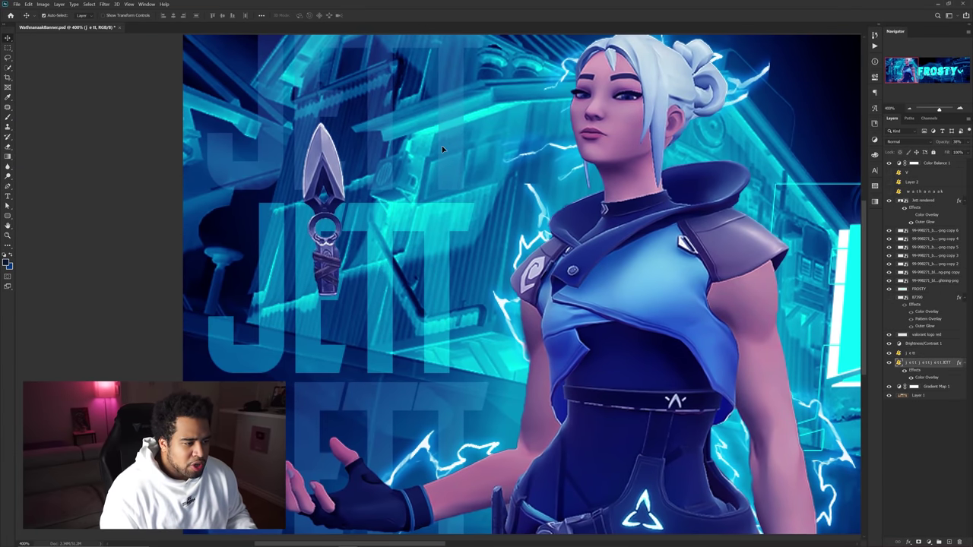
{"action": "left_click_drag", "start_coordinate": [442, 149], "coordinate": [304, 179]}
{"action": "key", "text": "ctrl+z"}
{"action": "left_click_drag", "start_coordinate": [444, 243], "coordinate": [342, 243]}
{"action": "key", "text": "ctrl+z"}
{"action": "left_click_drag", "start_coordinate": [422, 155], "coordinate": [332, 170]}
{"action": "scroll", "coordinate": [333, 170], "scroll_direction": "down", "scroll_amount": 3}
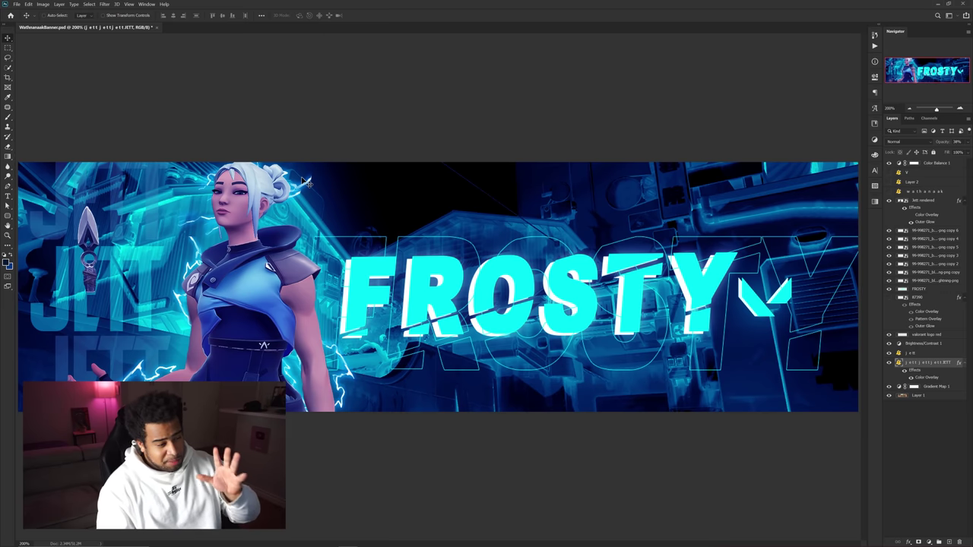
Examine the background image, the FROSTY lettering and the logo beside it at higher magnification.
{"action": "left_click_drag", "start_coordinate": [605, 203], "coordinate": [426, 172]}
{"action": "key", "text": "ctrl+z"}
{"action": "scroll", "coordinate": [700, 222], "scroll_direction": "up", "scroll_amount": 1}
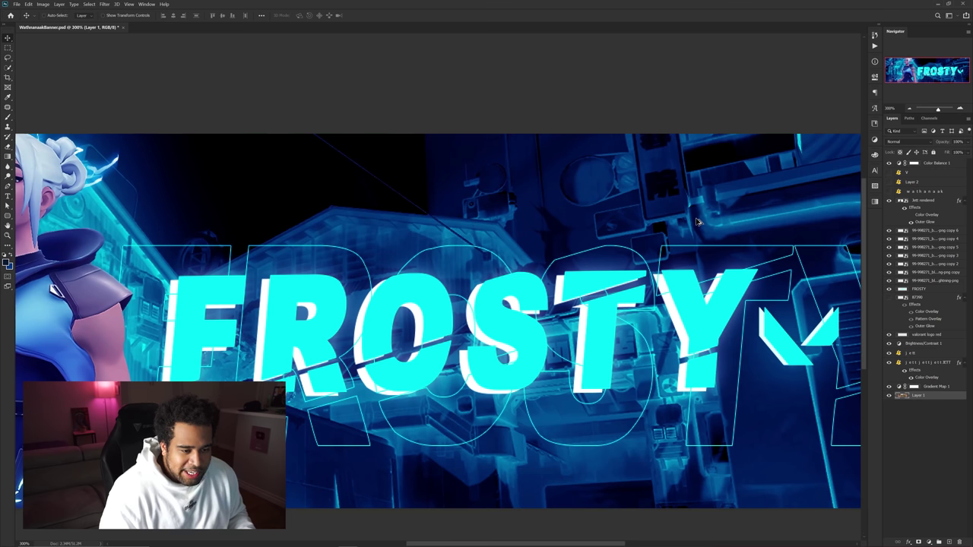
{"action": "scroll", "coordinate": [698, 221], "scroll_direction": "up", "scroll_amount": 2}
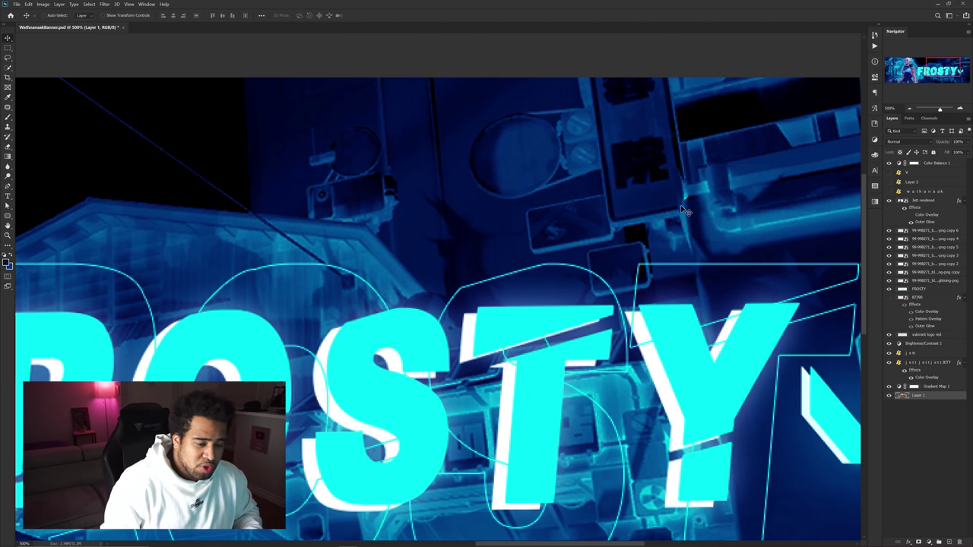
{"action": "scroll", "coordinate": [635, 205], "scroll_direction": "down", "scroll_amount": 1}
{"action": "scroll", "coordinate": [650, 215], "scroll_direction": "down", "scroll_amount": 1}
{"action": "scroll", "coordinate": [694, 234], "scroll_direction": "down", "scroll_amount": 1}
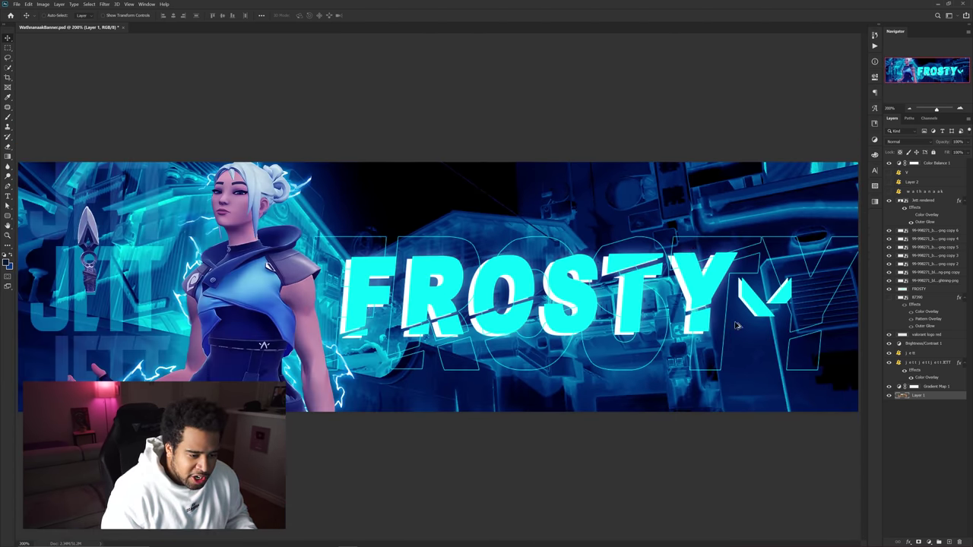
{"action": "scroll", "coordinate": [739, 327], "scroll_direction": "up", "scroll_amount": 1}
{"action": "left_click_drag", "start_coordinate": [748, 315], "coordinate": [556, 299]}
{"action": "scroll", "coordinate": [539, 266], "scroll_direction": "down", "scroll_amount": 4}
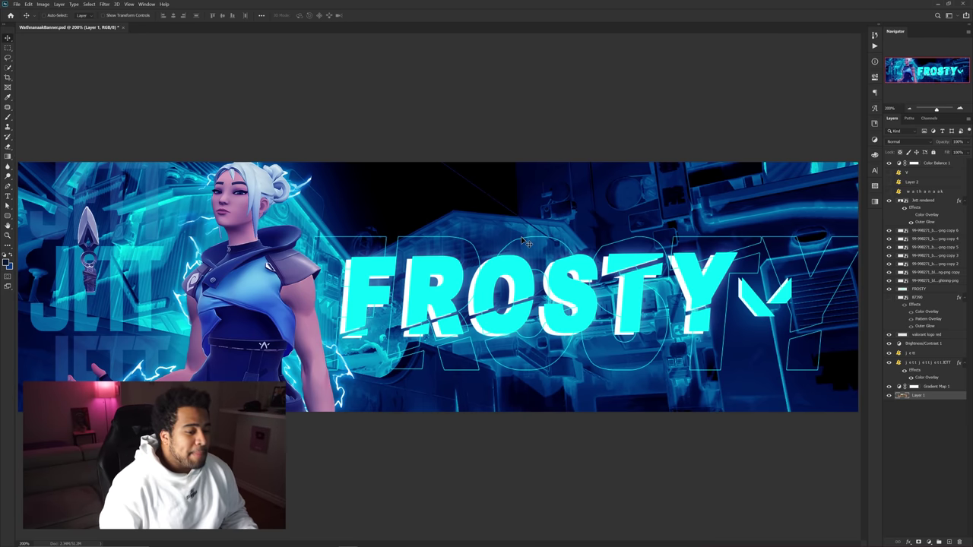
Open the Gradient Map 1 adjustment, check its gradient and enable Reverse.
{"action": "double_click", "coordinate": [901, 388]}
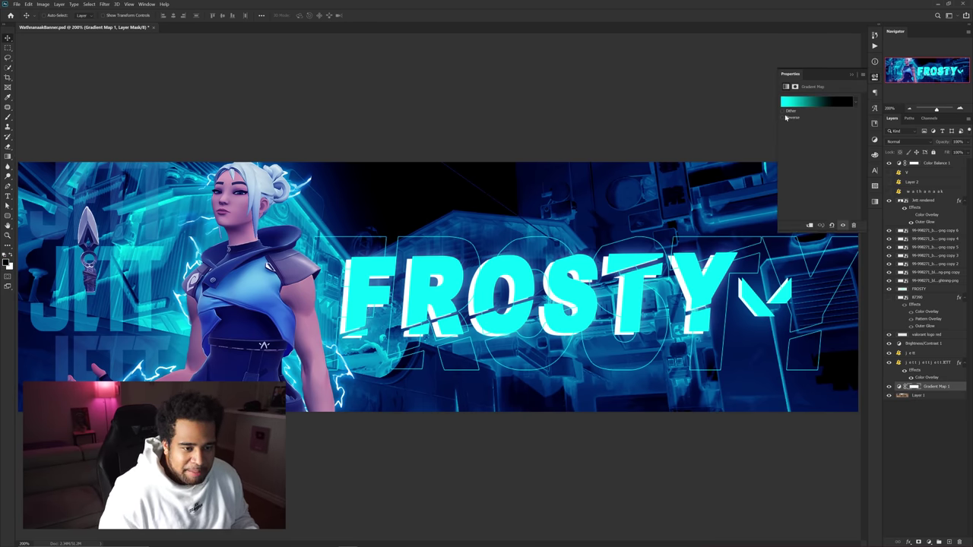
{"action": "left_click", "coordinate": [817, 104]}
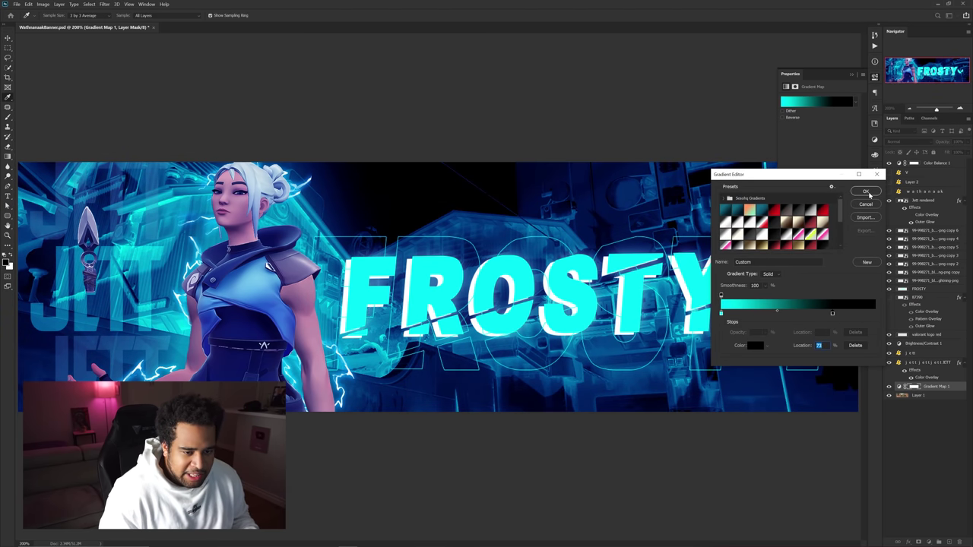
{"action": "left_click", "coordinate": [867, 192]}
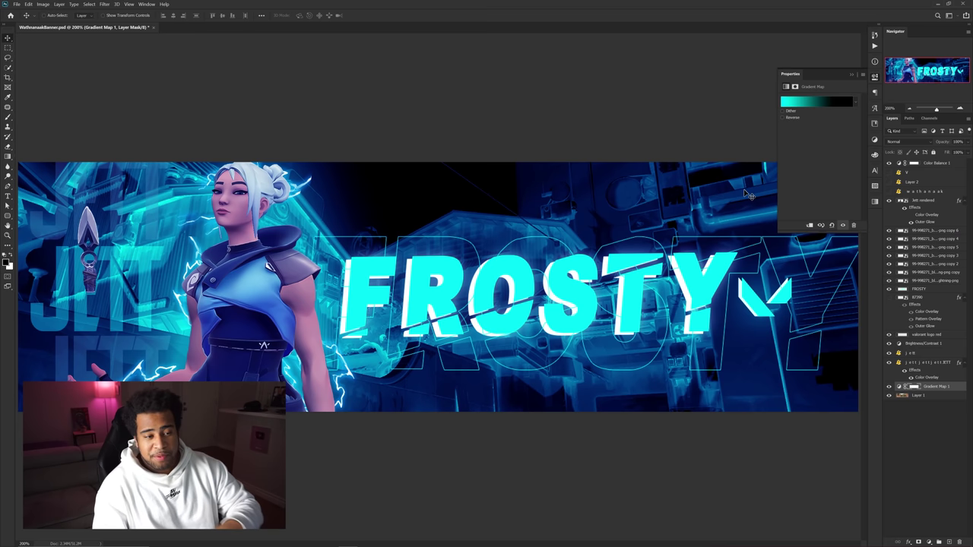
{"action": "left_click", "coordinate": [783, 118]}
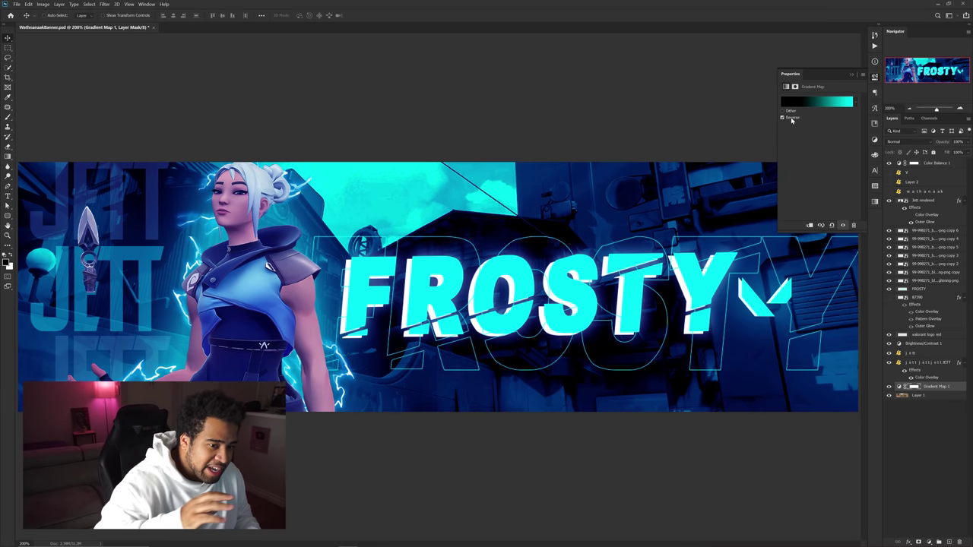
Edit the Gradient Map's gradient so its dark stop sits at 100% with the near-black blue 00040a.
{"action": "left_click", "coordinate": [816, 101]}
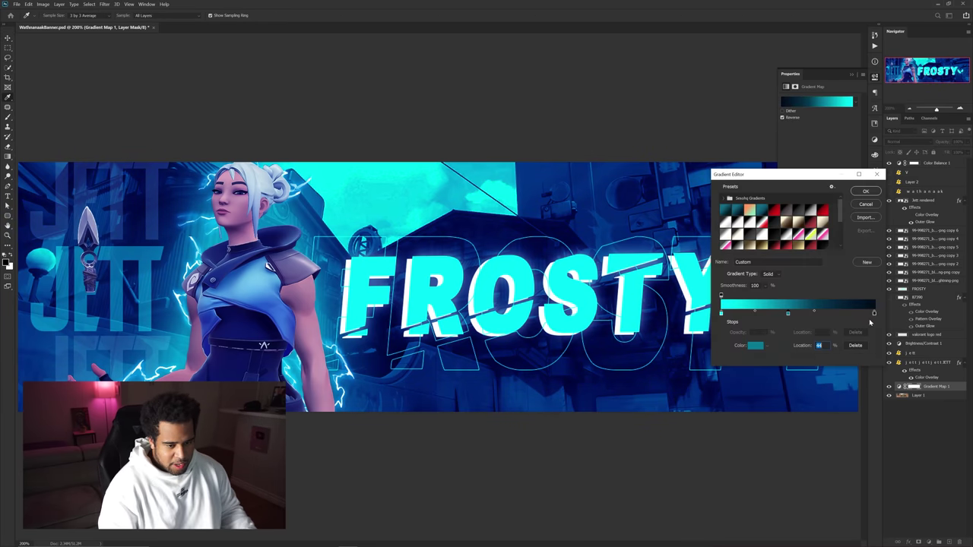
{"action": "left_click", "coordinate": [875, 314]}
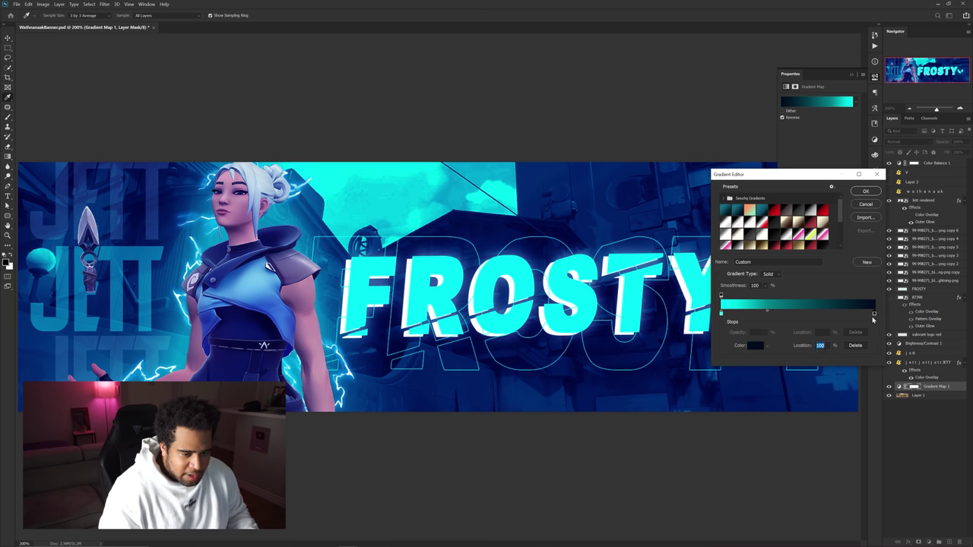
{"action": "double_click", "coordinate": [874, 314]}
{"action": "left_click", "coordinate": [793, 381]}
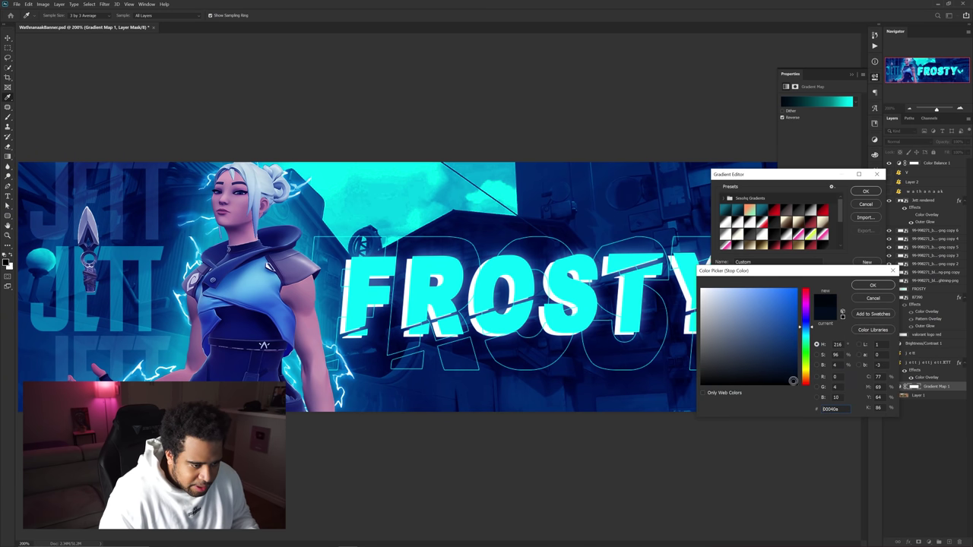
{"action": "left_click", "coordinate": [877, 286]}
{"action": "left_click", "coordinate": [866, 190]}
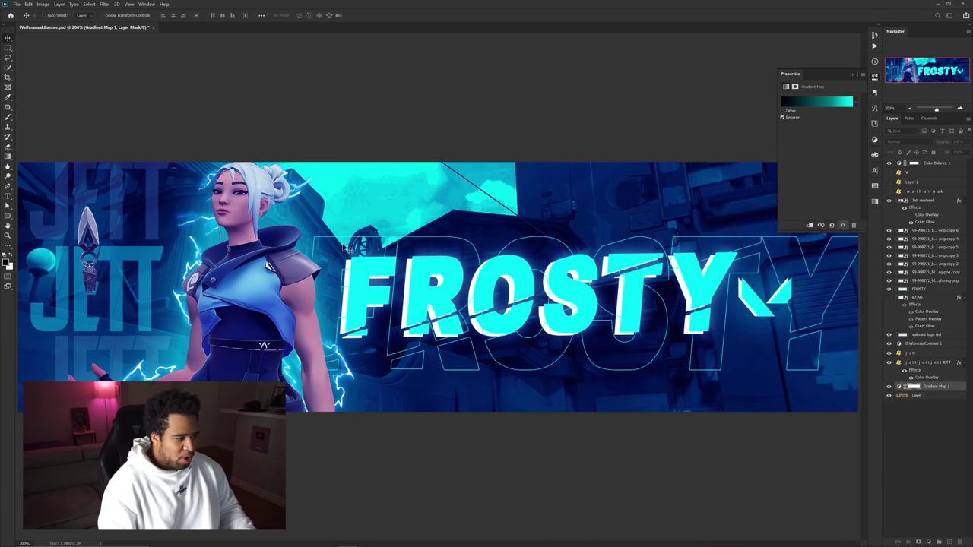
Turn off the Outer Glow effect on the Jett rendered layer, leaving the character in its original position.
{"action": "key", "text": "ctrl+plus"}
{"action": "left_click_drag", "start_coordinate": [248, 274], "coordinate": [539, 292]}
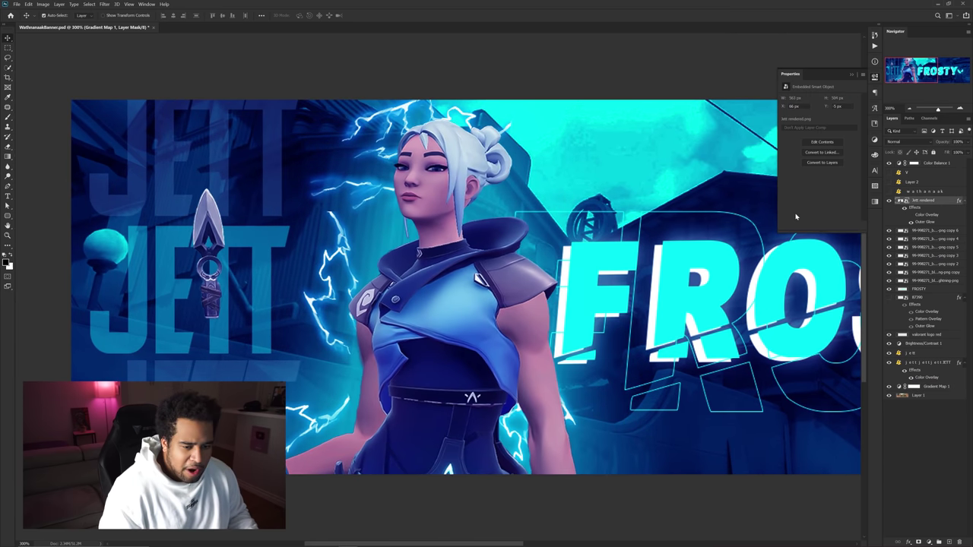
{"action": "key", "text": "ctrl+z"}
{"action": "left_click", "coordinate": [912, 223]}
{"action": "left_click", "coordinate": [911, 222]}
{"action": "left_click", "coordinate": [911, 223]}
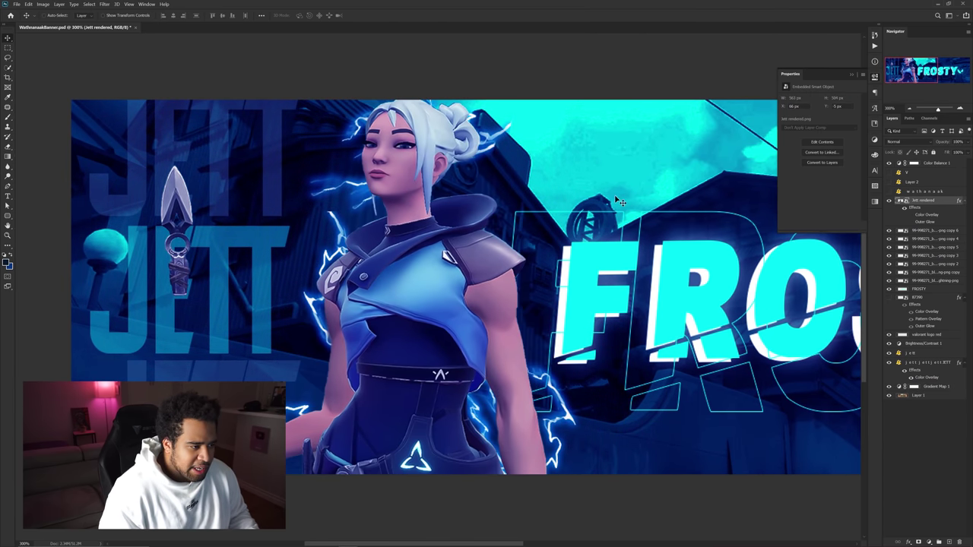
{"action": "left_click_drag", "start_coordinate": [395, 179], "coordinate": [718, 266]}
{"action": "key", "text": "ctrl+z"}
{"action": "left_click_drag", "start_coordinate": [487, 138], "coordinate": [618, 195]}
{"action": "key", "text": "ctrl+z"}
Add a layer mask to the blue lightning beside the character's shoulder and brush away its hard cut-off end.
{"action": "left_click_drag", "start_coordinate": [334, 222], "coordinate": [345, 249]}
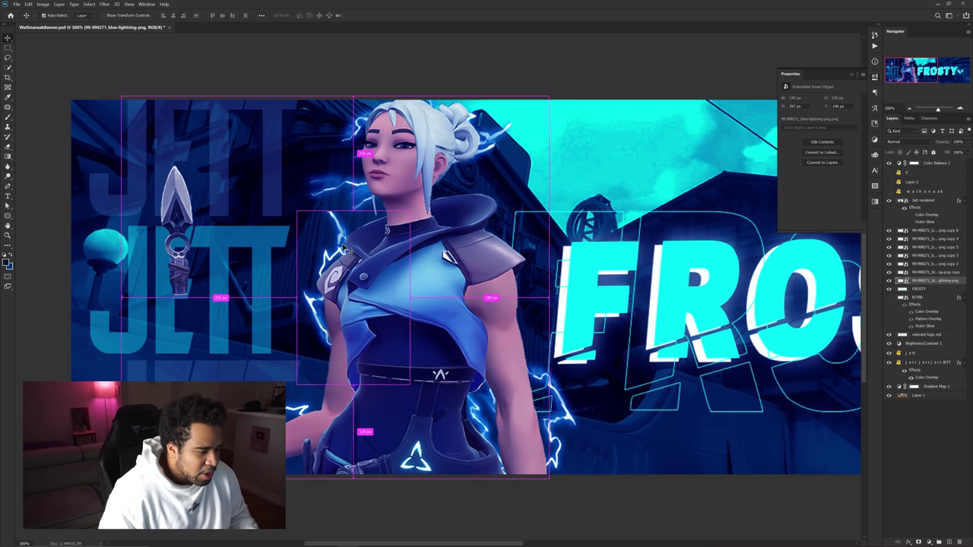
{"action": "scroll", "coordinate": [328, 216], "scroll_direction": "up", "scroll_amount": 5}
{"action": "left_click_drag", "start_coordinate": [325, 526], "coordinate": [403, 232]}
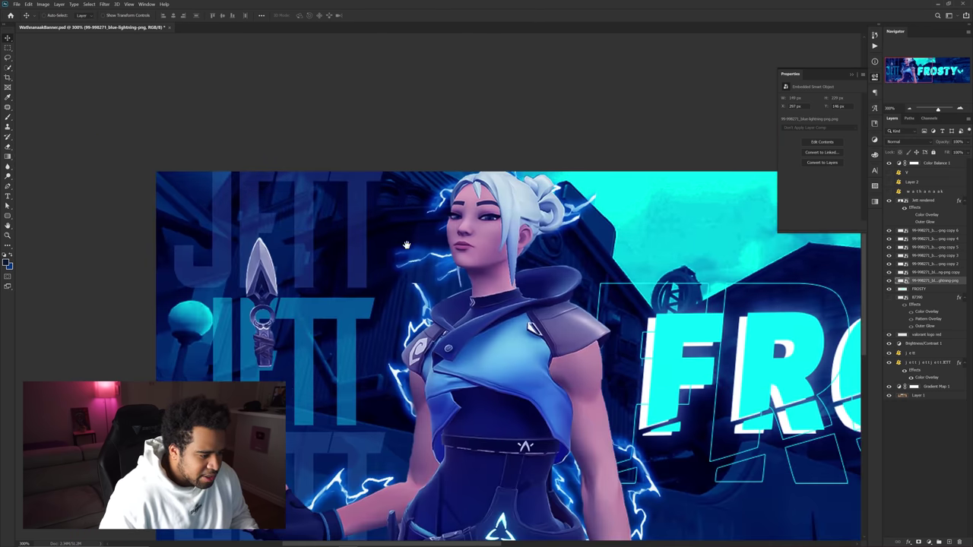
{"action": "scroll", "coordinate": [424, 310], "scroll_direction": "up", "scroll_amount": 3}
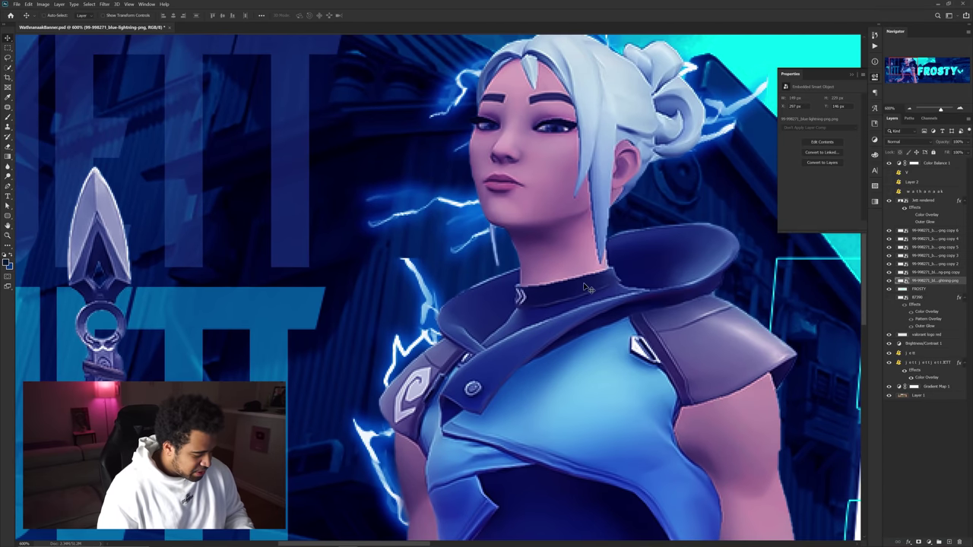
{"action": "left_click", "coordinate": [918, 542]}
{"action": "key", "text": "b"}
{"action": "scroll", "coordinate": [415, 253], "scroll_direction": "up", "scroll_amount": 2}
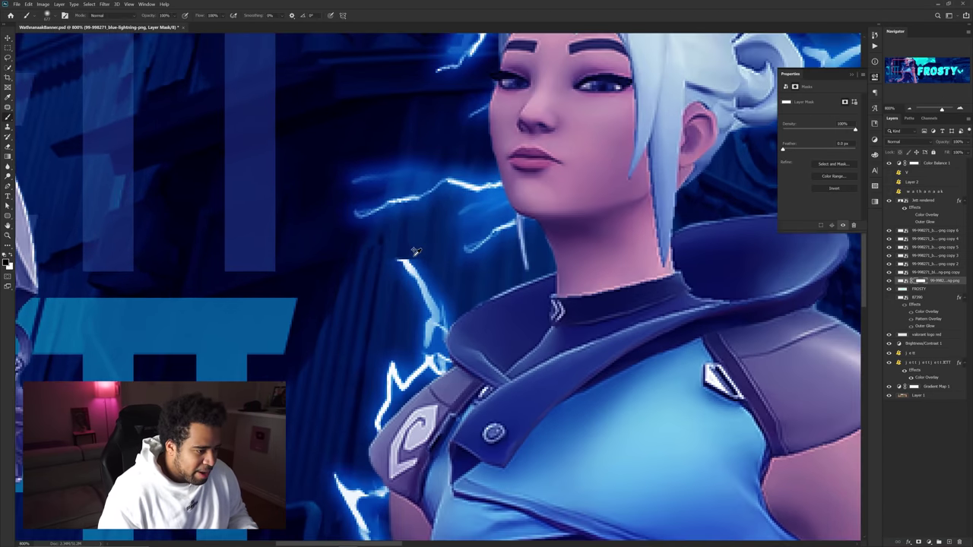
{"action": "left_click_drag", "start_coordinate": [415, 253], "coordinate": [224, 221]}
{"action": "mouse_move", "coordinate": [502, 259]}
{"action": "left_mouse_down"}
{"action": "mouse_move", "coordinate": [342, 260]}
{"action": "mouse_move", "coordinate": [372, 311]}
{"action": "left_mouse_up"}
{"action": "scroll", "coordinate": [411, 258], "scroll_direction": "up", "scroll_amount": 3}
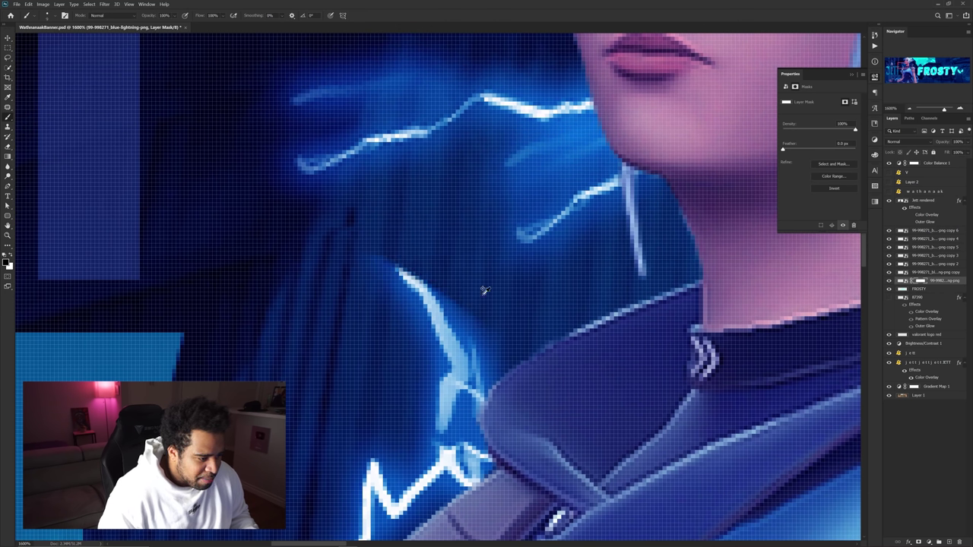
{"action": "scroll", "coordinate": [482, 289], "scroll_direction": "down", "scroll_amount": 2}
{"action": "scroll", "coordinate": [457, 285], "scroll_direction": "down", "scroll_amount": 3}
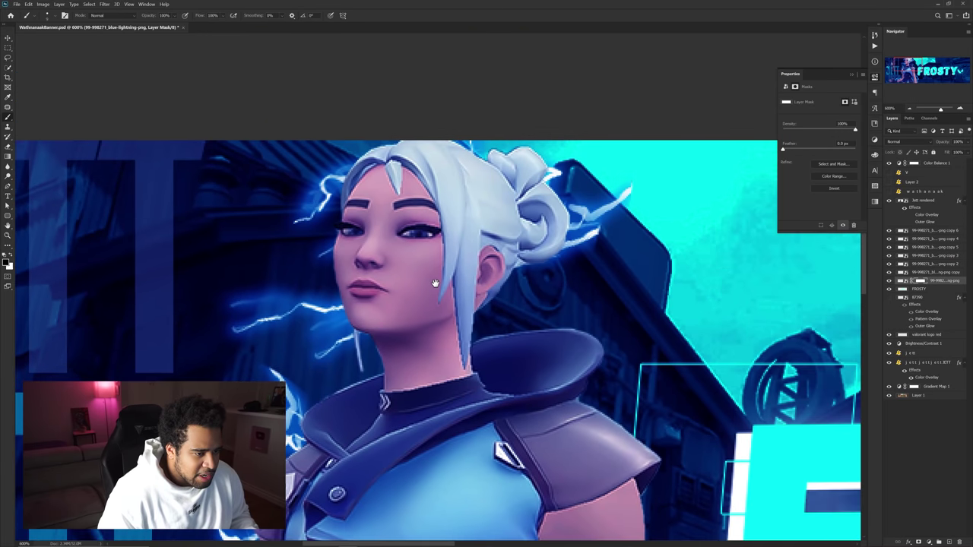
{"action": "left_click_drag", "start_coordinate": [436, 283], "coordinate": [411, 234]}
{"action": "key", "text": "ctrl+v"}
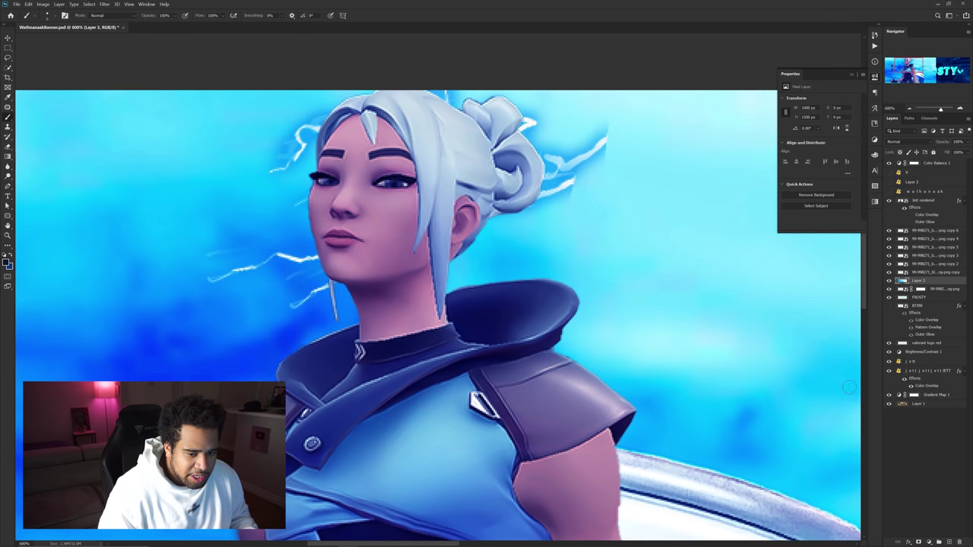
{"action": "key", "text": "ctrl+z"}
Add a layer mask to the lightning bolt behind the character's hair bun.
{"action": "key", "text": "v"}
{"action": "left_click", "coordinate": [609, 159], "text": "ctrl"}
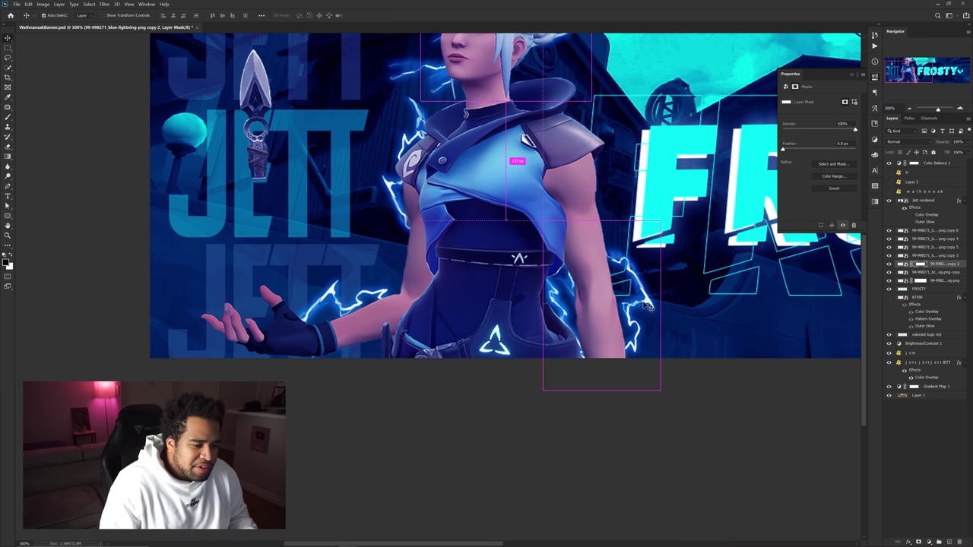
{"action": "left_click_drag", "start_coordinate": [644, 305], "coordinate": [761, 297]}
{"action": "key", "text": "ctrl+z"}
Duplicate the lightning bolt beside the hip above the Jett rendered layer and transform it to run across the character's waist.
{"action": "left_click_drag", "start_coordinate": [928, 273], "coordinate": [931, 197]}
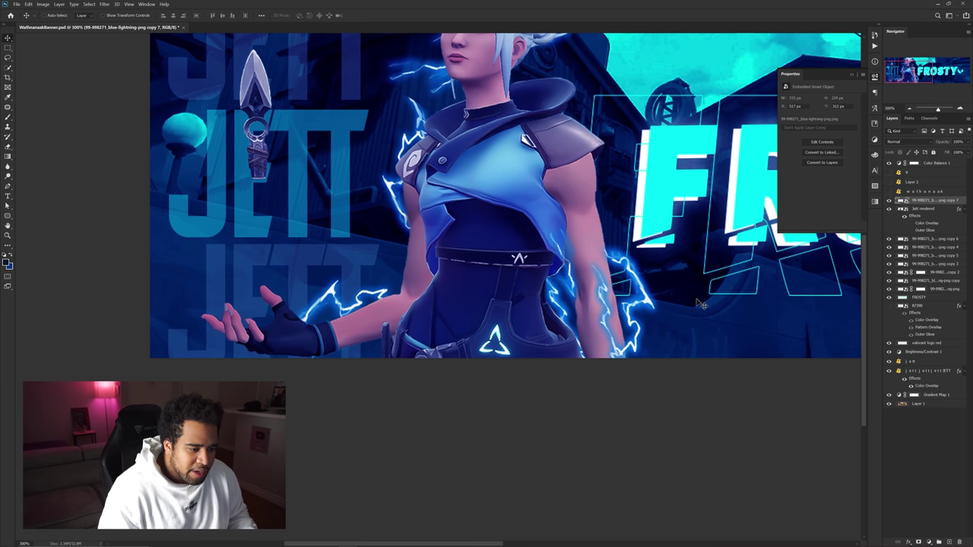
{"action": "left_click_drag", "start_coordinate": [697, 302], "coordinate": [665, 294]}
{"action": "key", "text": "ctrl+t"}
{"action": "left_click_drag", "start_coordinate": [593, 287], "coordinate": [576, 286]}
{"action": "key", "text": "Return"}
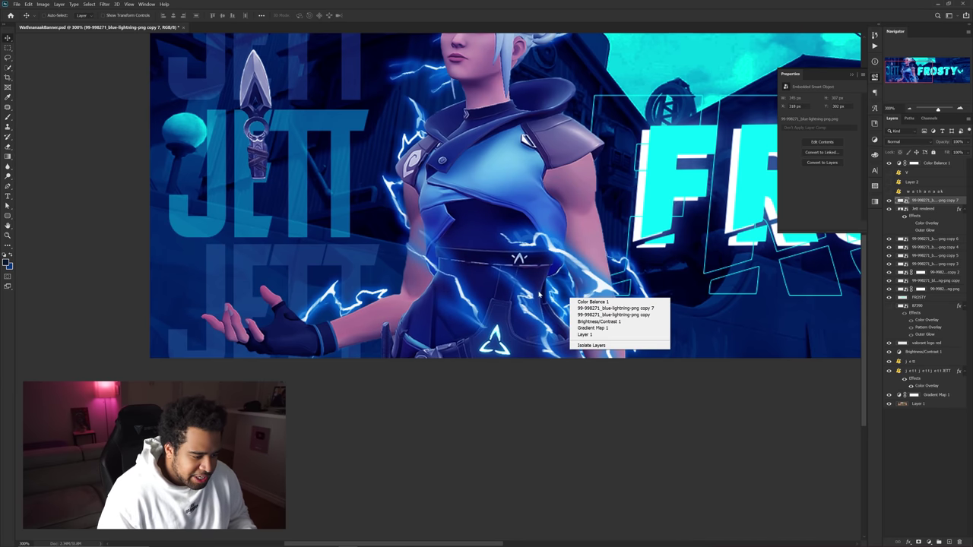
Add another transformed lightning copy above the character so that it wraps down her arm.
{"action": "key", "text": "ctrl+t"}
{"action": "right_click", "coordinate": [576, 304]}
{"action": "left_click", "coordinate": [574, 341]}
{"action": "left_click_drag", "start_coordinate": [580, 313], "coordinate": [591, 226]}
{"action": "key", "text": "Return"}
{"action": "left_click_drag", "start_coordinate": [605, 289], "coordinate": [605, 294]}
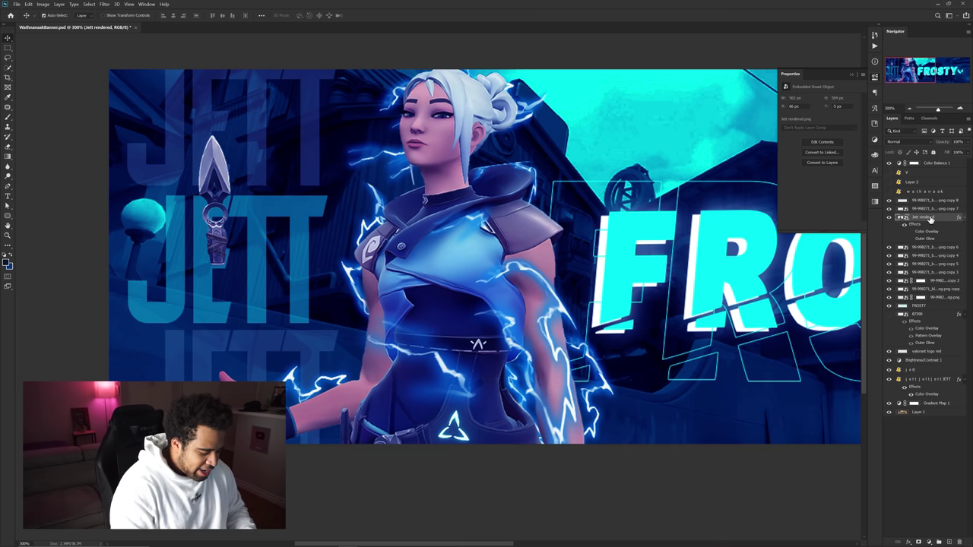
Paint soft blue over the character's lightning-wrapped arm on a new layer, move it above the lightning copies and set it to Linear Dodge (Add).
{"action": "key", "text": "ctrl+shift+alt+n"}
{"action": "key", "text": "b"}
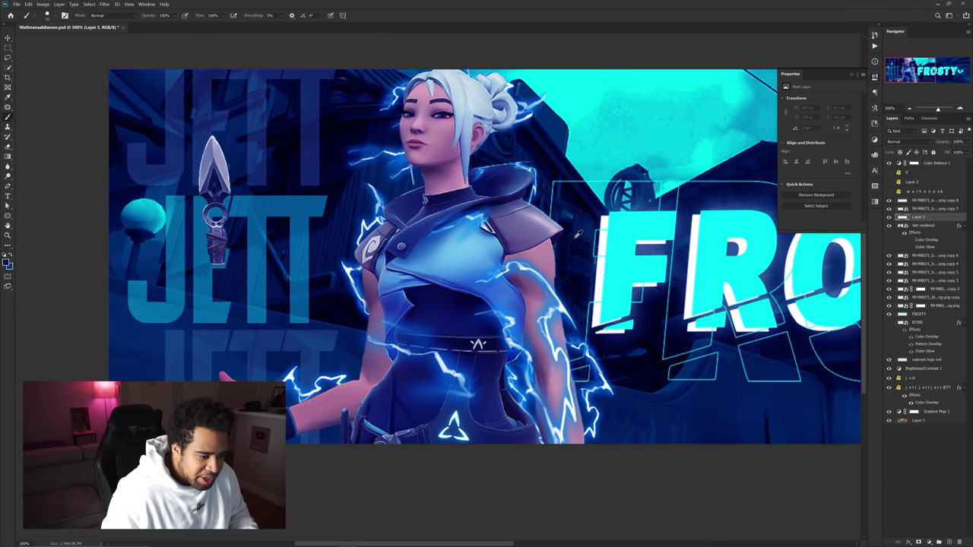
{"action": "mouse_move", "coordinate": [593, 335]}
{"action": "left_mouse_down"}
{"action": "mouse_move", "coordinate": [582, 393]}
{"action": "mouse_move", "coordinate": [553, 434]}
{"action": "left_mouse_up"}
{"action": "left_click_drag", "start_coordinate": [922, 215], "coordinate": [920, 197]}
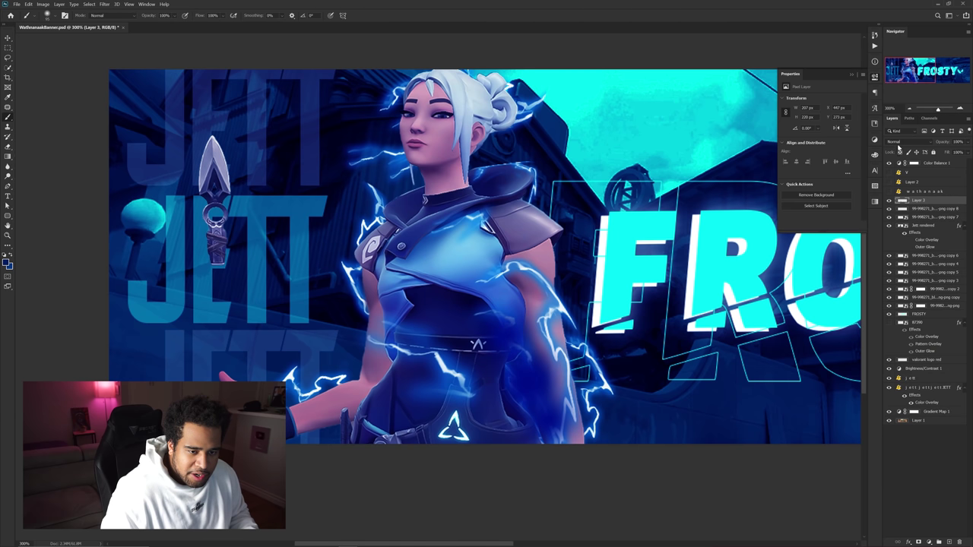
{"action": "left_click", "coordinate": [906, 142]}
{"action": "left_click", "coordinate": [909, 216]}
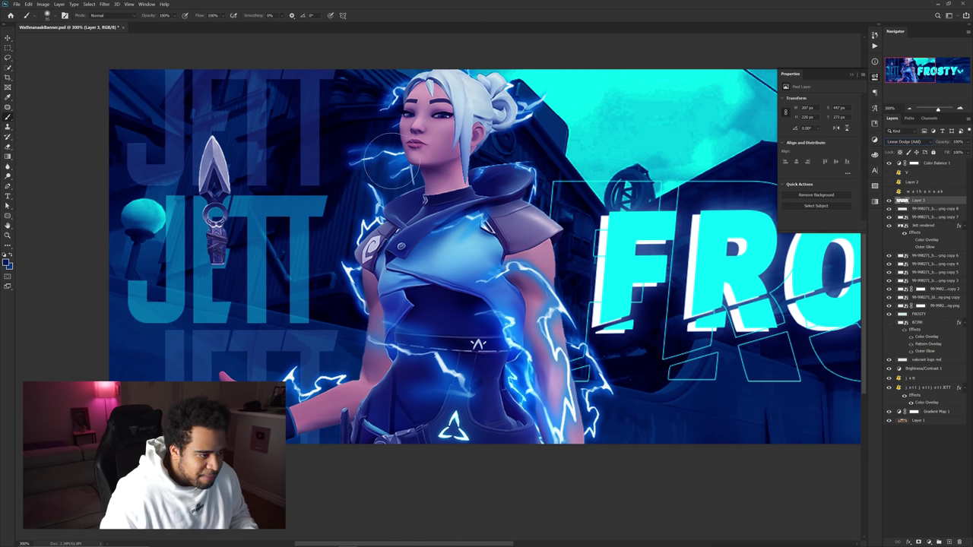
Brush soft blue glow onto the character's face, collar, waist and other arm where the lightning would light her.
{"action": "mouse_move", "coordinate": [397, 161]}
{"action": "left_mouse_down"}
{"action": "mouse_move", "coordinate": [399, 171]}
{"action": "mouse_move", "coordinate": [437, 165]}
{"action": "left_mouse_up"}
{"action": "left_click_drag", "start_coordinate": [515, 175], "coordinate": [521, 181]}
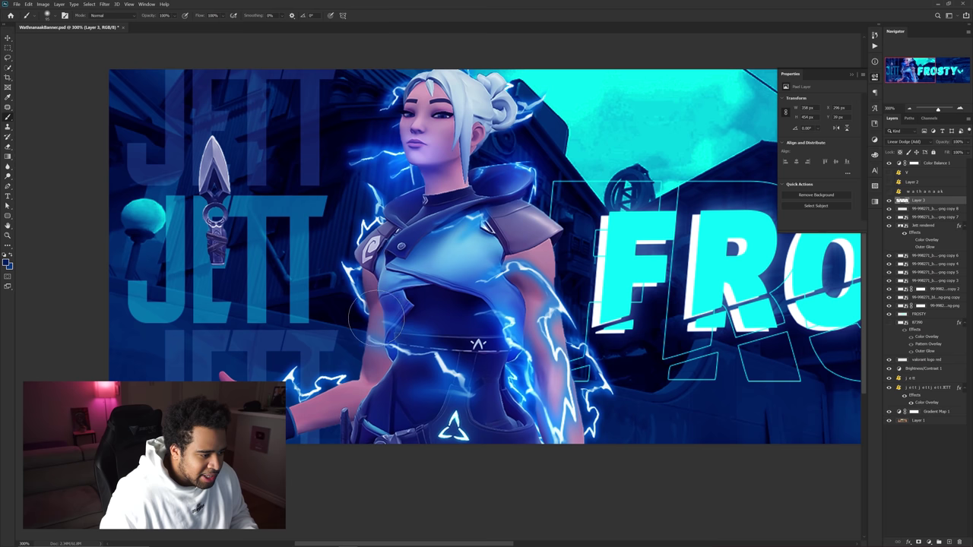
{"action": "left_click_drag", "start_coordinate": [412, 352], "coordinate": [375, 343]}
{"action": "mouse_move", "coordinate": [368, 280]}
{"action": "left_mouse_down"}
{"action": "mouse_move", "coordinate": [351, 277]}
{"action": "mouse_move", "coordinate": [379, 309]}
{"action": "left_mouse_up"}
{"action": "right_click", "coordinate": [391, 242], "text": "alt"}
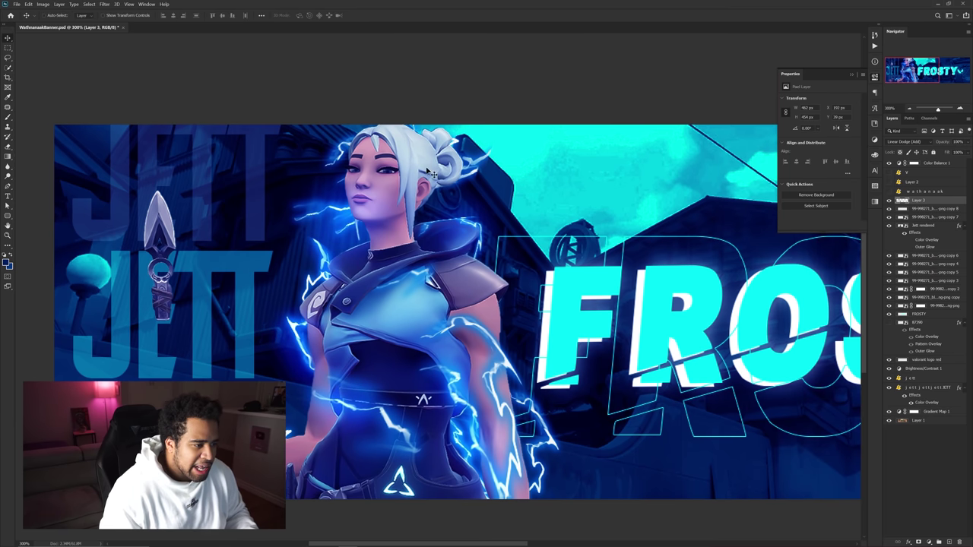
Apply a Camera Raw Filter to the Jett rendered layer, using the before/after comparison view.
{"action": "left_click_drag", "start_coordinate": [433, 166], "coordinate": [471, 158]}
{"action": "key", "text": "ctrl+z"}
{"action": "left_click", "coordinate": [914, 220]}
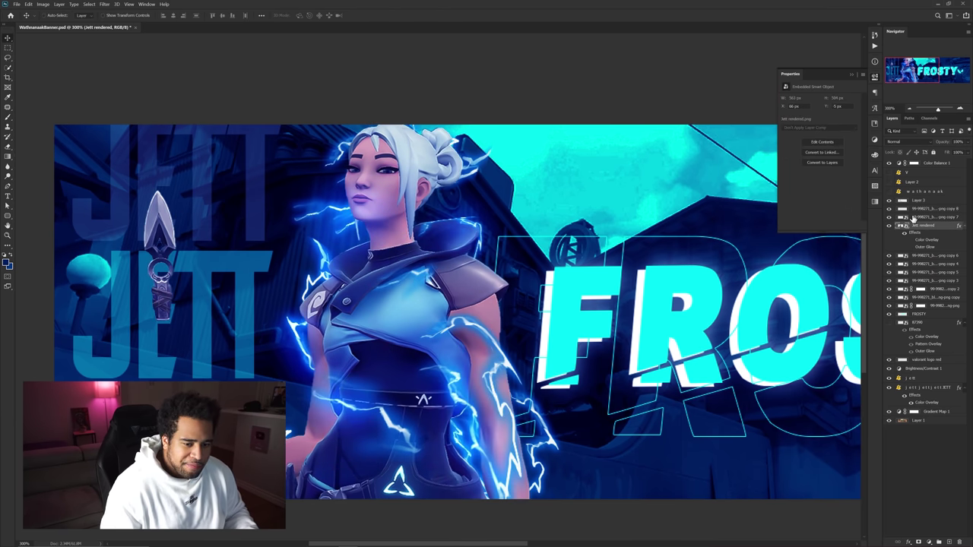
{"action": "left_click", "coordinate": [104, 4]}
{"action": "left_click", "coordinate": [128, 46]}
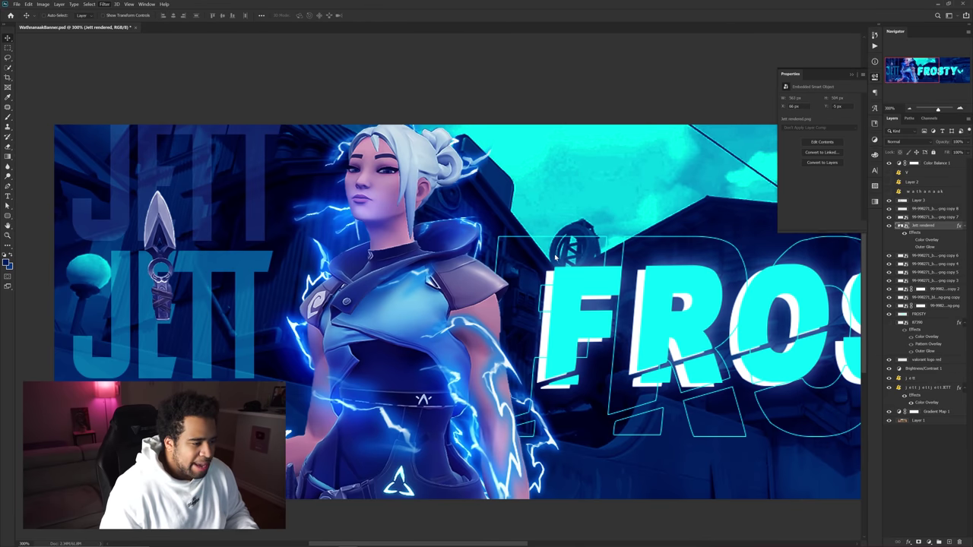
{"action": "key", "text": "ctrl+shift+a"}
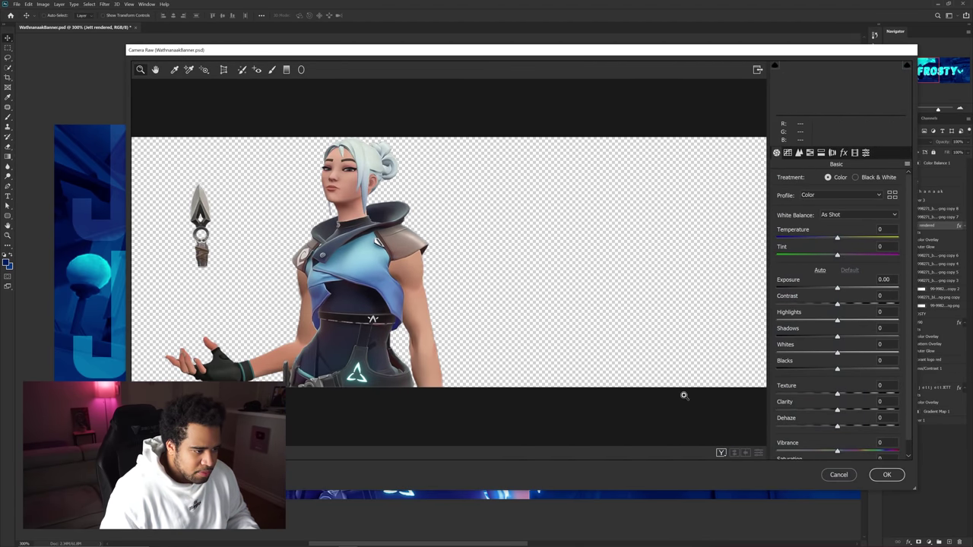
{"action": "left_click", "coordinate": [721, 453]}
{"action": "left_click_drag", "start_coordinate": [646, 51], "coordinate": [630, 78]}
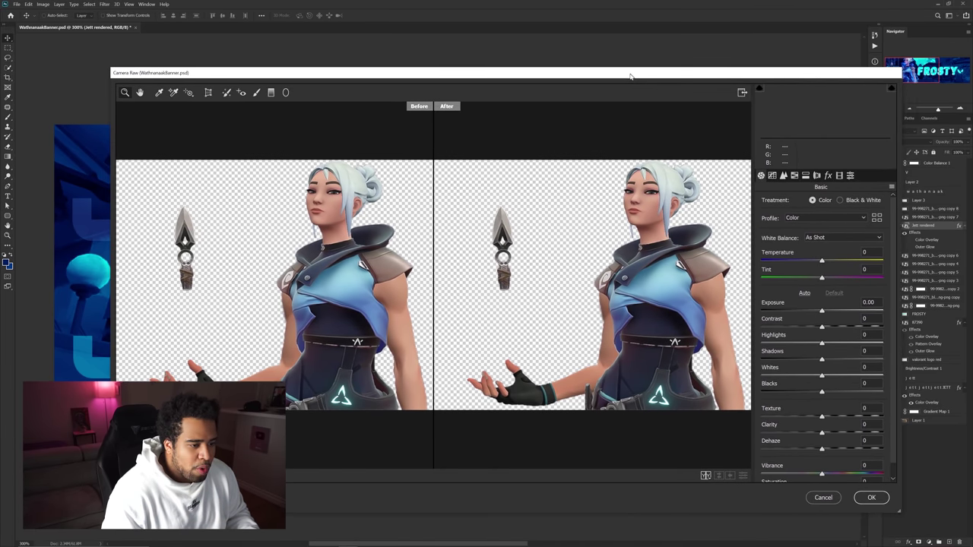
{"action": "left_click", "coordinate": [870, 497]}
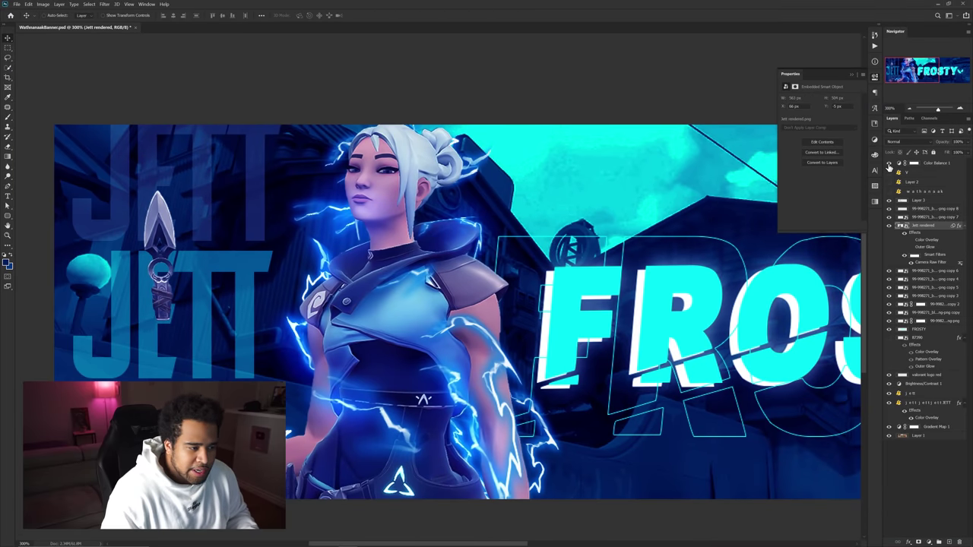
Hide the Color Balance 1 adjustment and reopen the Camera Raw Filter on the Jett rendered layer.
{"action": "scroll", "coordinate": [432, 190], "scroll_direction": "down", "scroll_amount": 2}
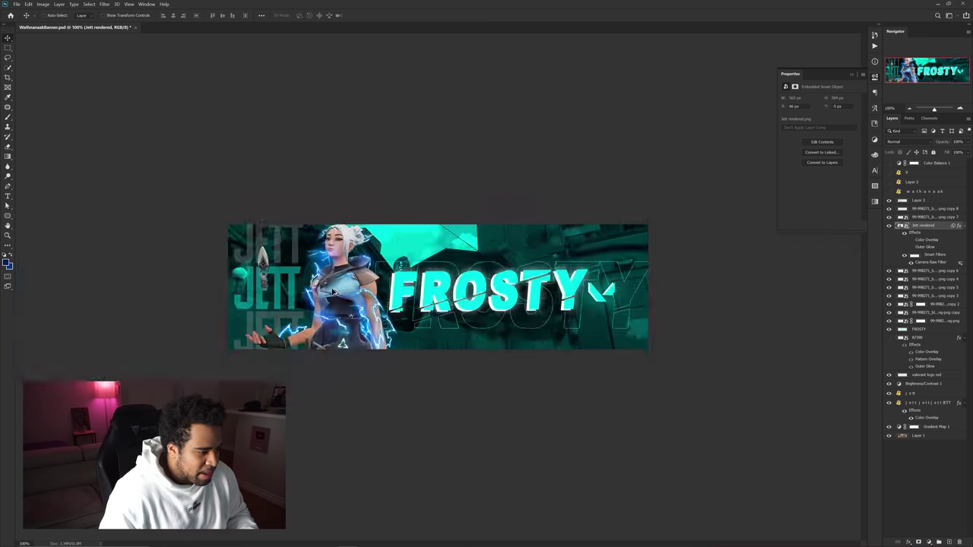
{"action": "key", "text": "ctrl+plus"}
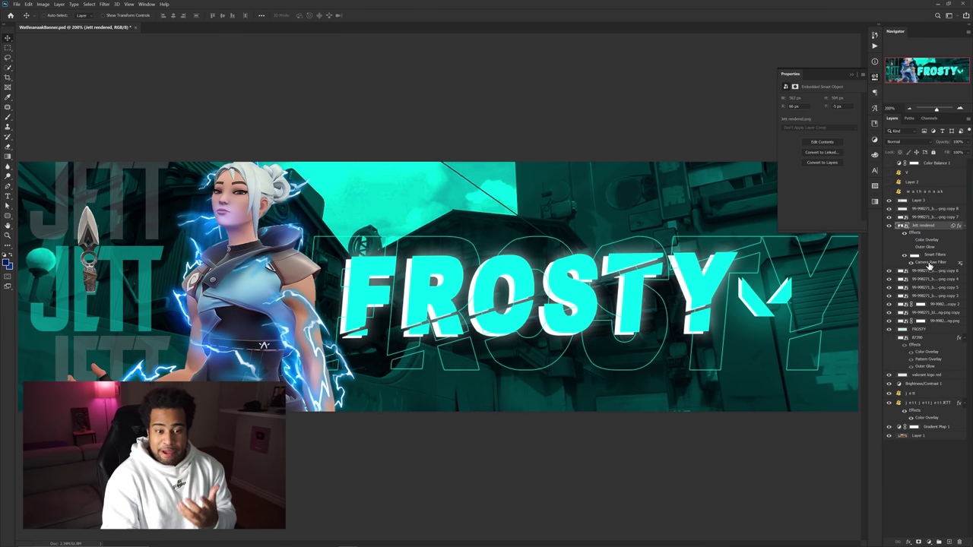
{"action": "double_click", "coordinate": [929, 263]}
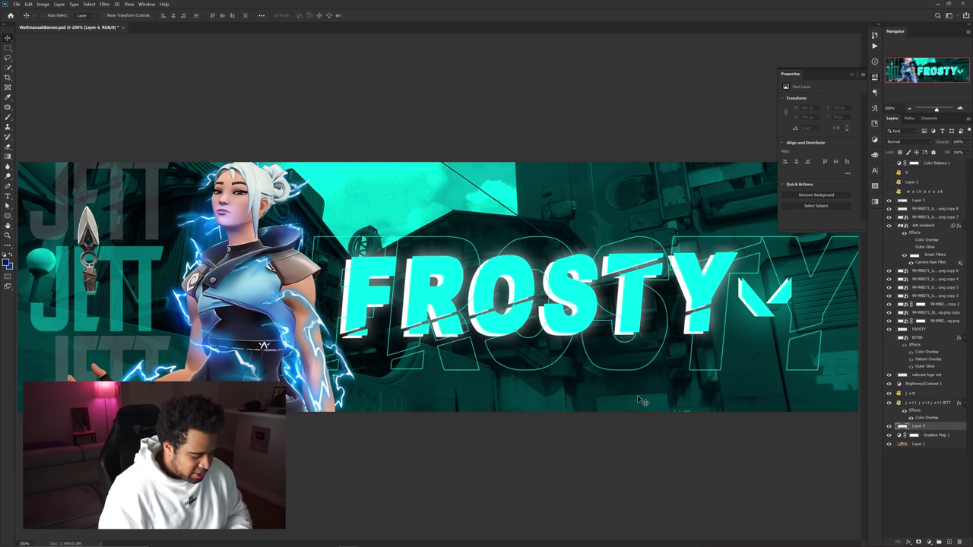
Draw a black panel with the Pen tool on Layer 4, covering the banner's left end behind the JETT text and the character.
{"action": "key", "text": "p"}
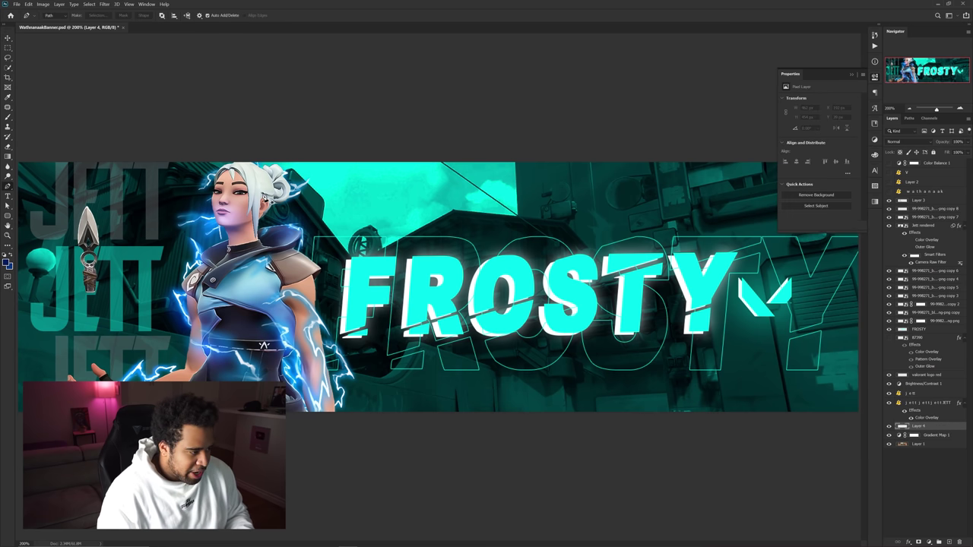
{"action": "left_click", "coordinate": [244, 151]}
{"action": "left_click", "coordinate": [19, 416]}
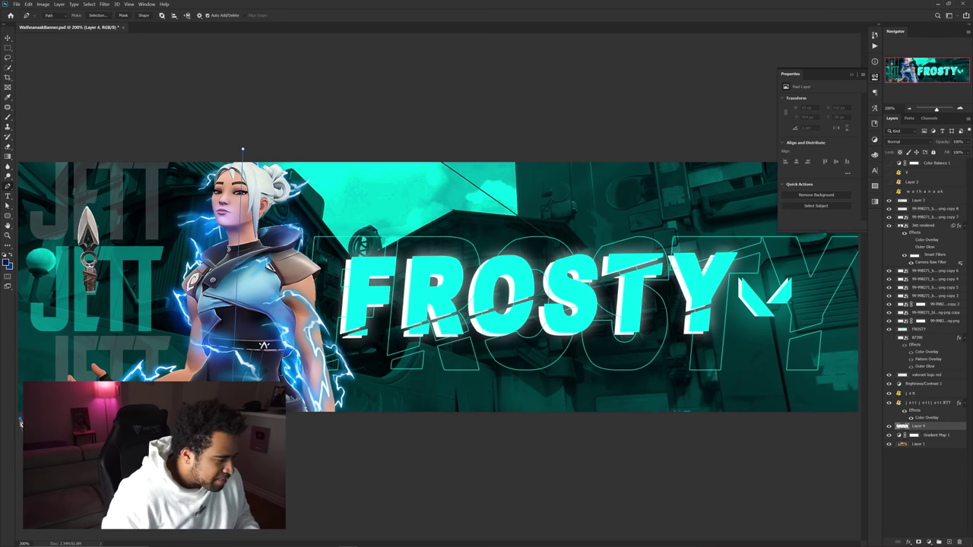
{"action": "key", "text": "ctrl+minus"}
{"action": "left_click", "coordinate": [192, 249]}
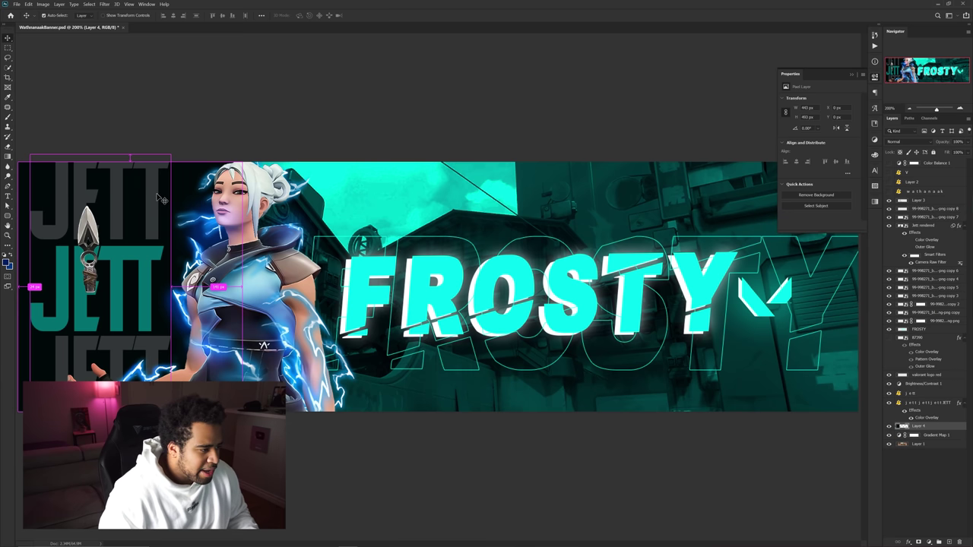
Raise the opacity of the repeated JETT text layer on the black panel.
{"action": "left_click_drag", "start_coordinate": [162, 200], "coordinate": [172, 175]}
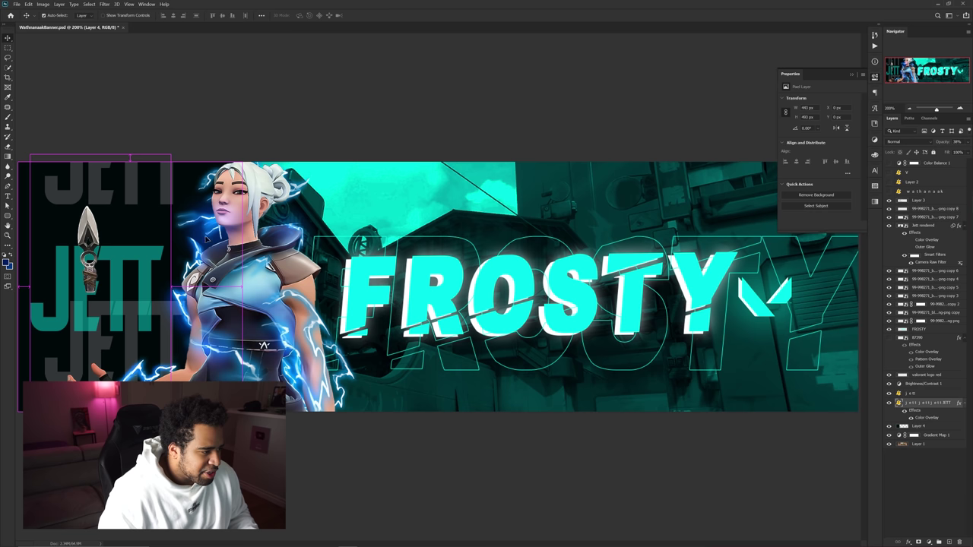
{"action": "key", "text": "alt+]"}
{"action": "left_click", "coordinate": [929, 142]}
{"action": "left_click", "coordinate": [946, 165]}
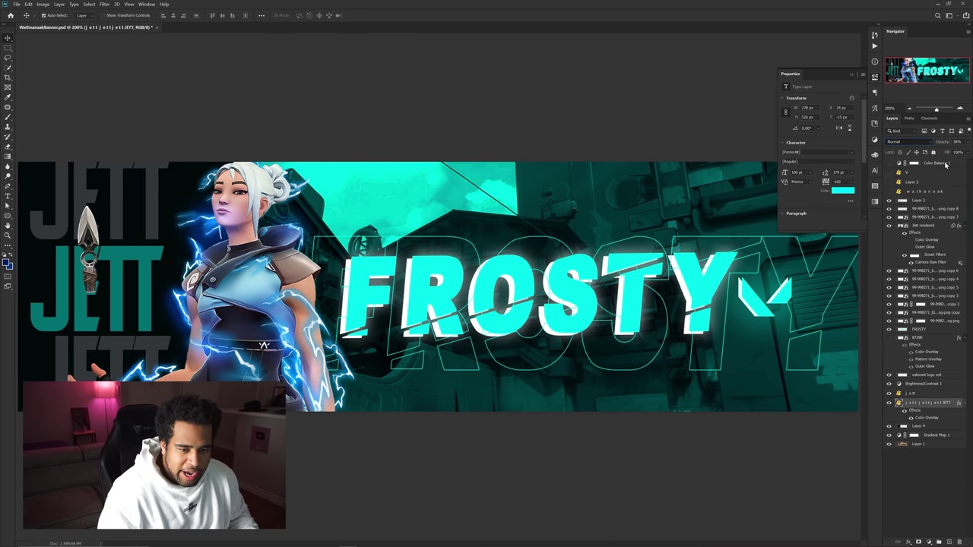
{"action": "left_click_drag", "start_coordinate": [965, 152], "coordinate": [968, 151]}
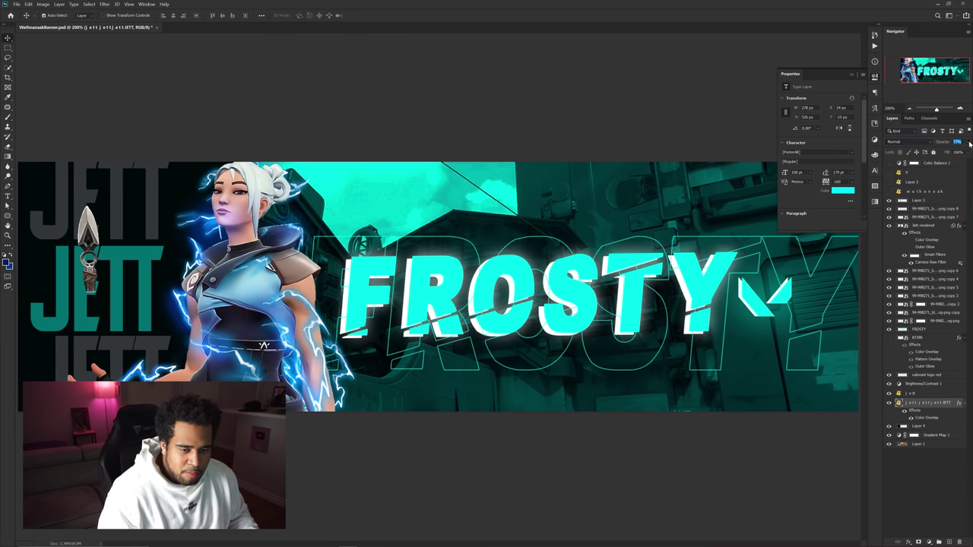
{"action": "key", "text": "alt+]"}
{"action": "left_click_drag", "start_coordinate": [149, 280], "coordinate": [154, 270]}
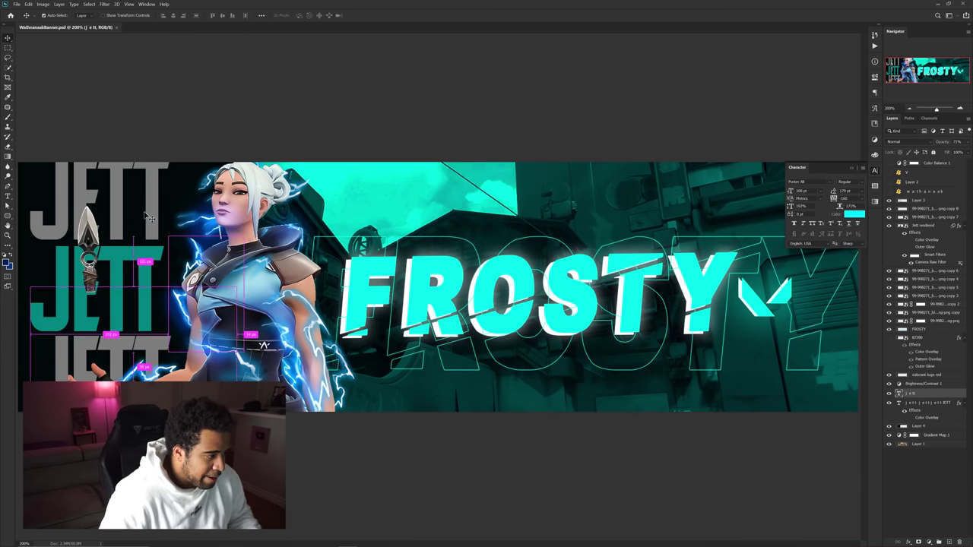
{"action": "key", "text": "ctrl+z"}
{"action": "left_click_drag", "start_coordinate": [140, 219], "coordinate": [187, 241]}
{"action": "key", "text": "ctrl+z"}
{"action": "left_click_drag", "start_coordinate": [505, 293], "coordinate": [537, 286]}
{"action": "key", "text": "ctrl+z"}
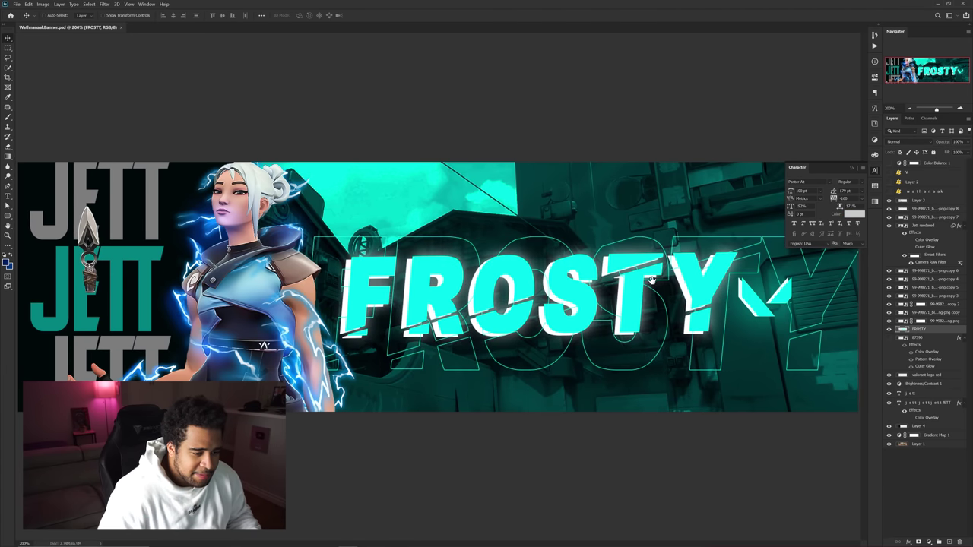
Add a new FROSTY text in the Porter Alt font at 100 pt and place it over the existing FROSTY title.
{"action": "key", "text": "t"}
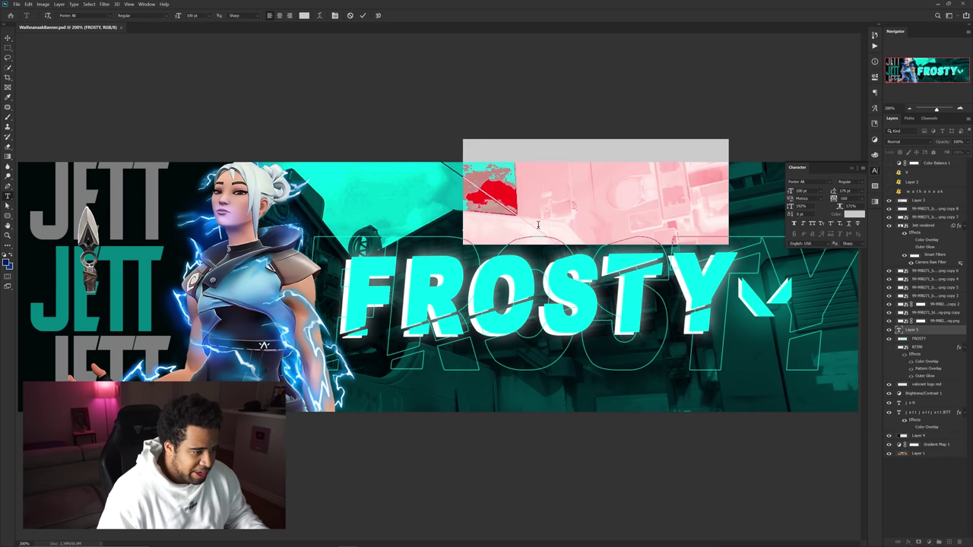
{"action": "left_click", "coordinate": [466, 228]}
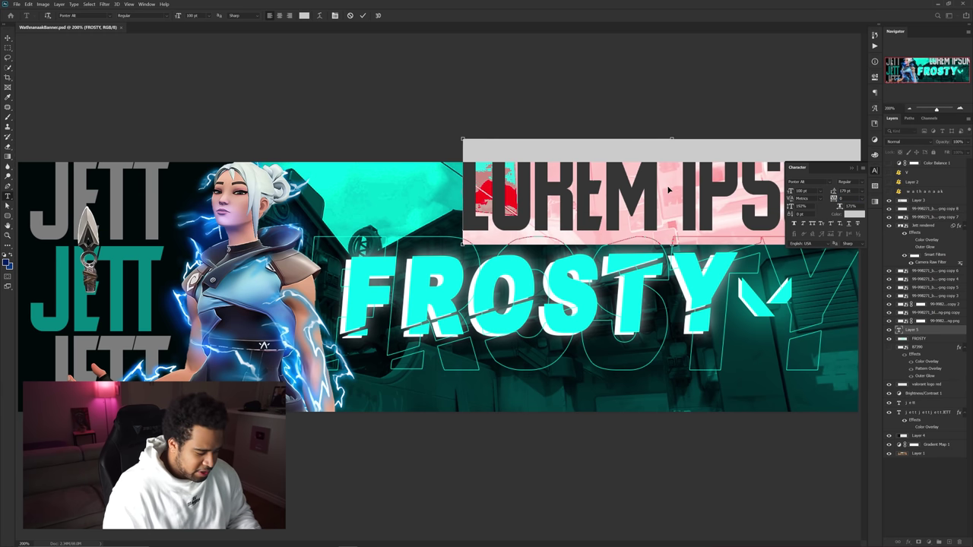
{"action": "type", "text": "FROSTY"}
{"action": "left_click_drag", "start_coordinate": [619, 220], "coordinate": [575, 319]}
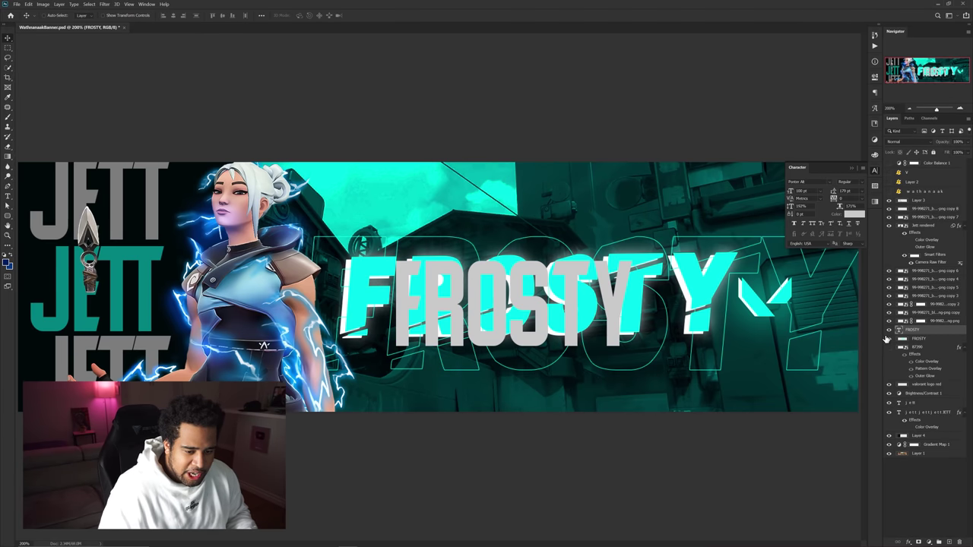
Hide the old FROSTY lettering and enlarge the new FROSTY text to about 132 pt between the character and the logo.
{"action": "left_click", "coordinate": [889, 338]}
{"action": "key", "text": "ctrl+t"}
{"action": "left_click_drag", "start_coordinate": [645, 307], "coordinate": [671, 297]}
{"action": "key", "text": "Return"}
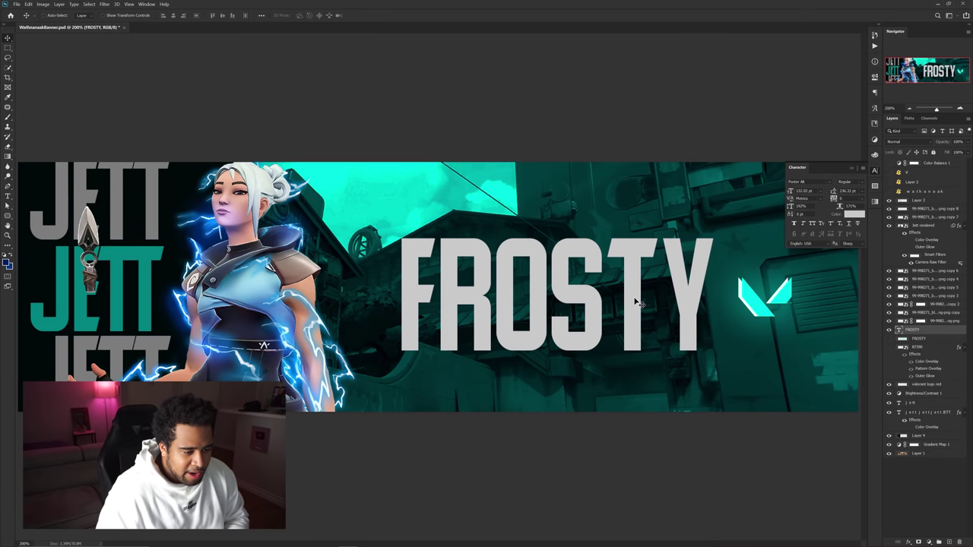
{"action": "key", "text": "ctrl+t"}
{"action": "right_click", "coordinate": [626, 295]}
{"action": "left_click", "coordinate": [654, 323]}
{"action": "left_click_drag", "start_coordinate": [561, 232], "coordinate": [578, 238]}
{"action": "key", "text": "Escape"}
Skew the FROSTY text horizontally by about -12° so that it slants forward.
{"action": "key", "text": "ctrl+t"}
{"action": "right_click", "coordinate": [552, 252]}
{"action": "left_click", "coordinate": [576, 280]}
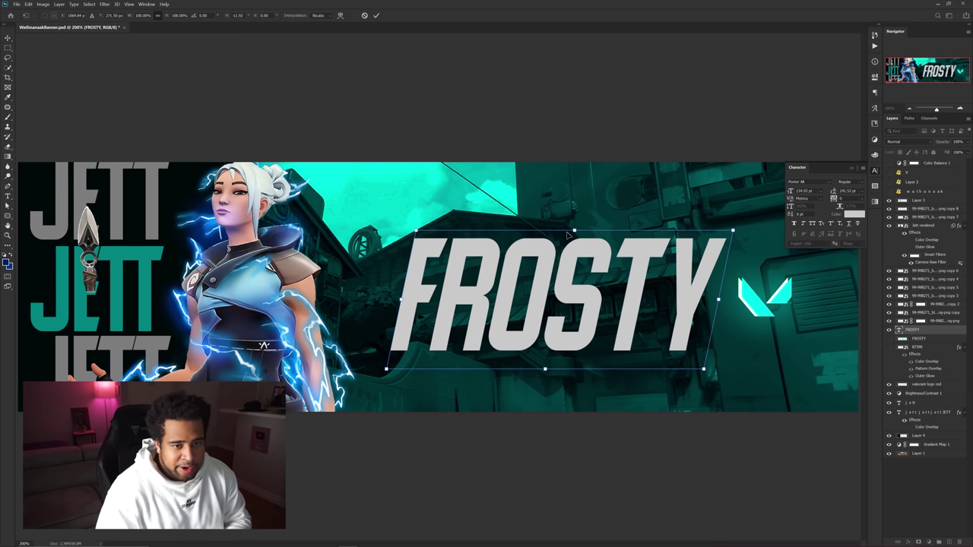
{"action": "key", "text": "Return"}
Create a larger FROSTY copy behind the title with 0% fill and a 2 px white outside stroke.
{"action": "left_click", "coordinate": [889, 339]}
{"action": "left_click", "coordinate": [922, 341]}
{"action": "left_click_drag", "start_coordinate": [673, 326], "coordinate": [644, 253]}
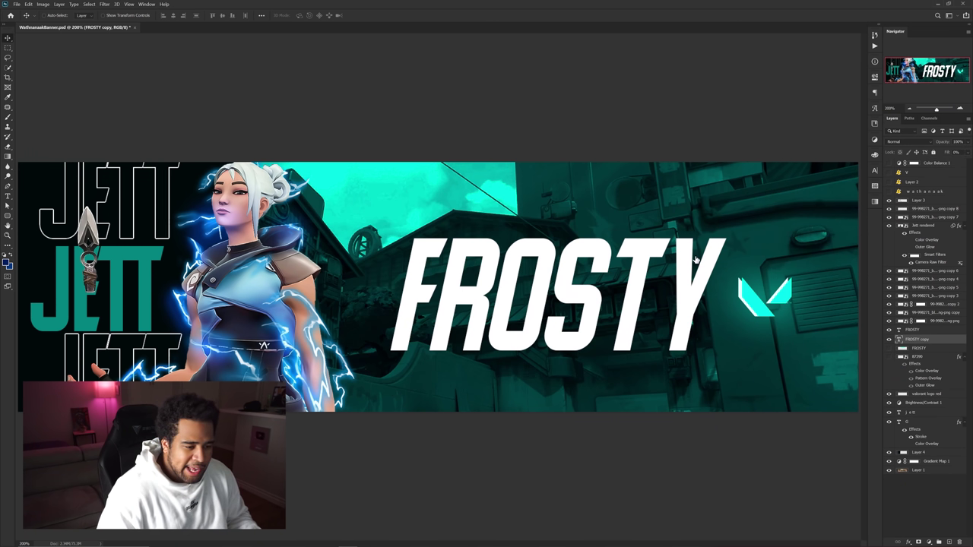
{"action": "double_click", "coordinate": [946, 339]}
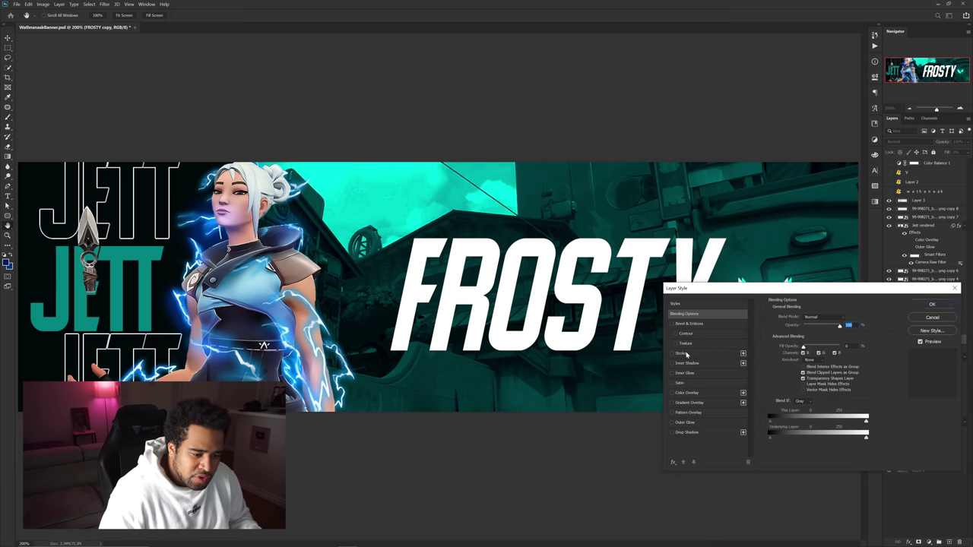
{"action": "left_click", "coordinate": [681, 354]}
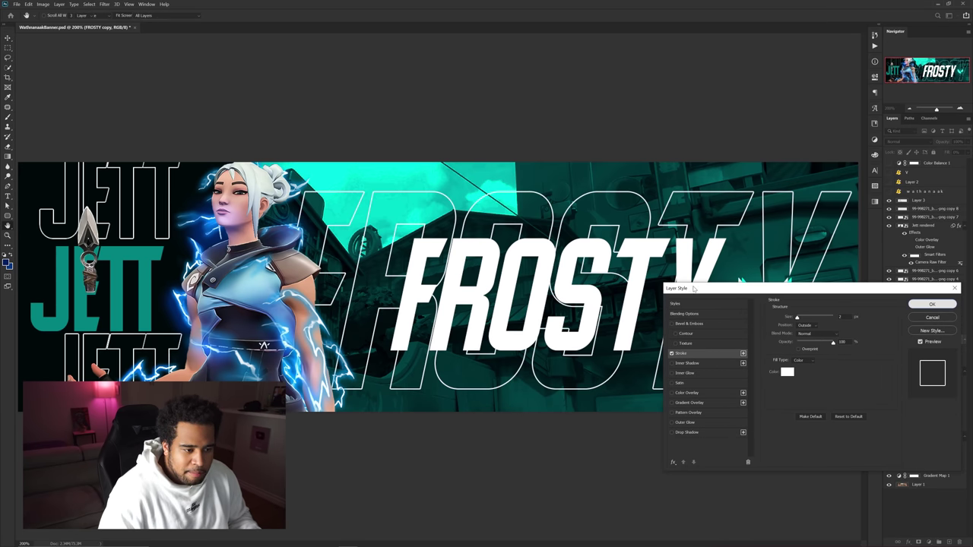
{"action": "left_click", "coordinate": [921, 305]}
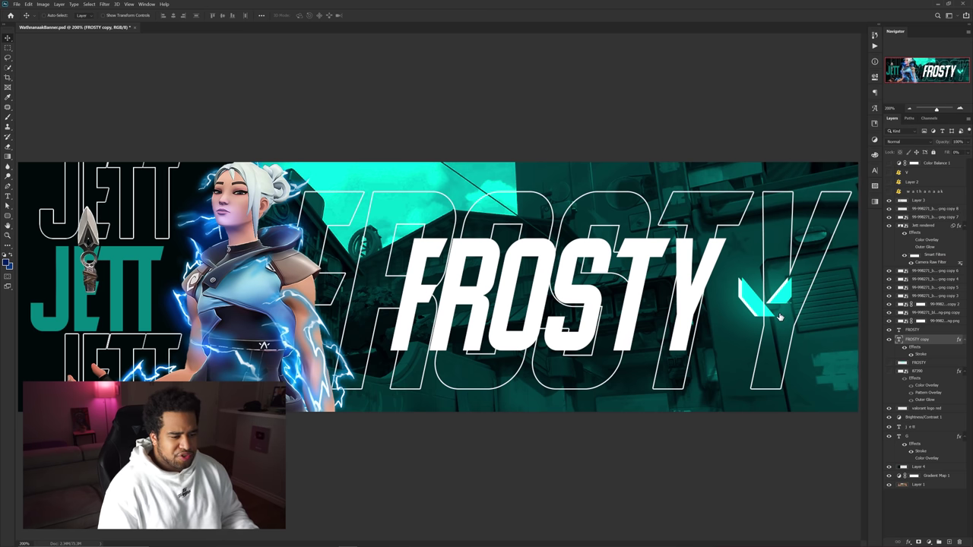
{"action": "double_click", "coordinate": [921, 355]}
{"action": "key", "text": "Escape"}
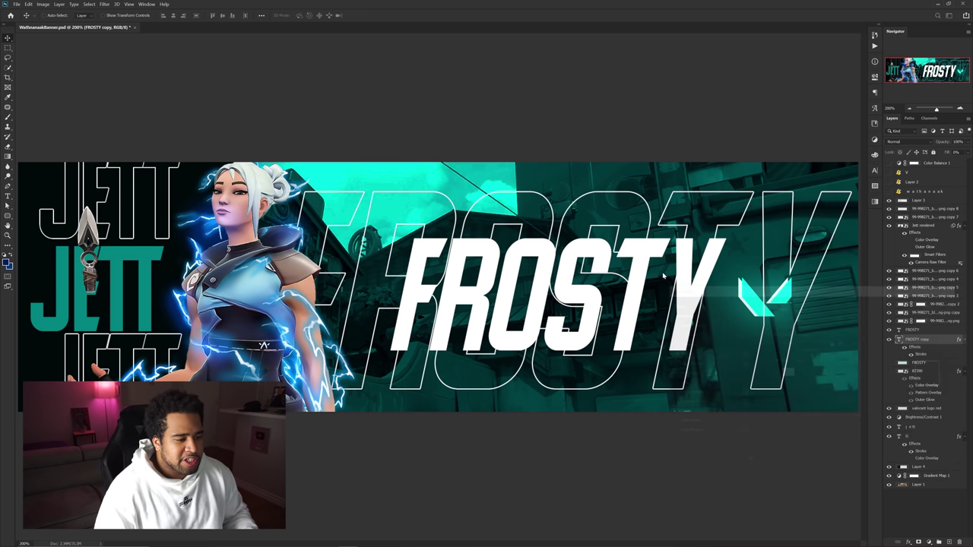
Recolour the light stop of Gradient Map 1 to a saturated blue with a hue of about 199°.
{"action": "double_click", "coordinate": [901, 477]}
{"action": "left_click", "coordinate": [825, 101]}
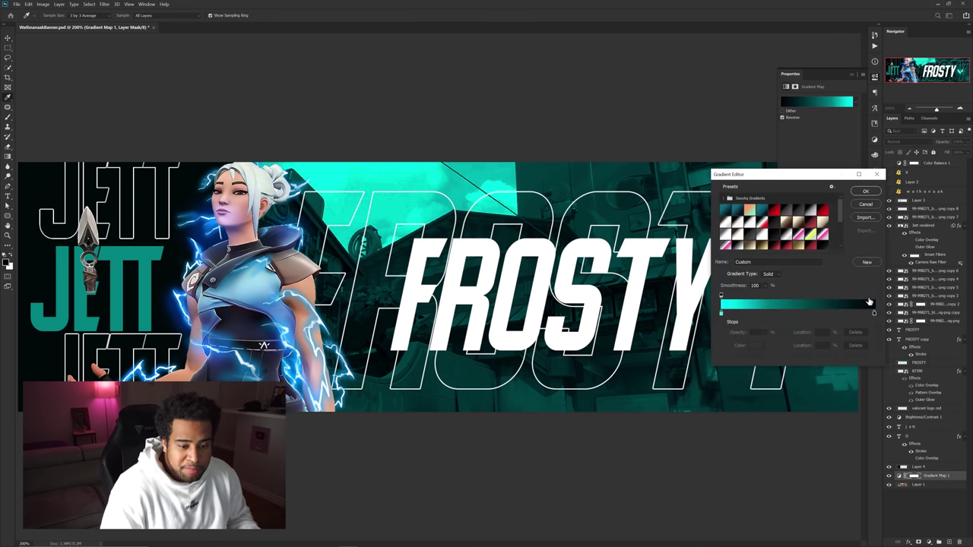
{"action": "double_click", "coordinate": [721, 314]}
{"action": "left_click", "coordinate": [806, 332]}
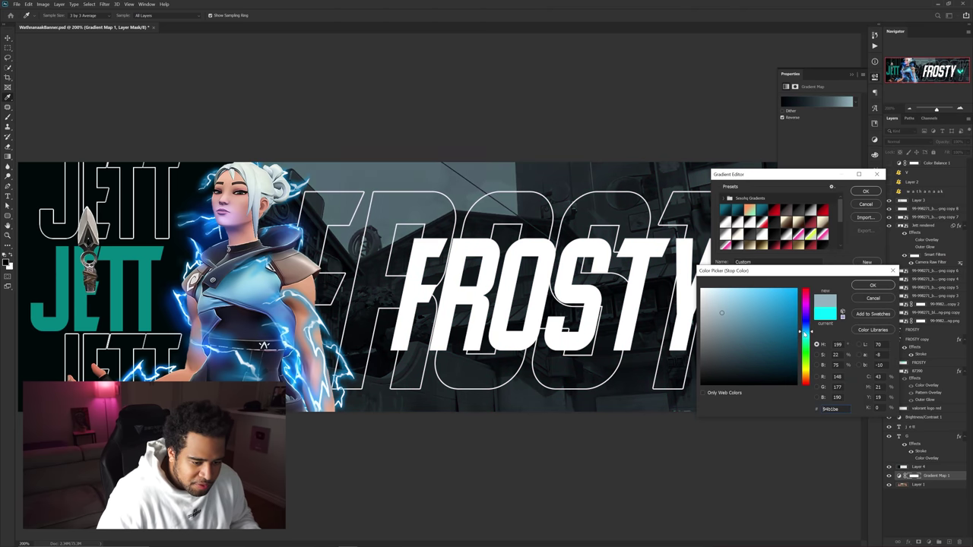
{"action": "left_click", "coordinate": [778, 313]}
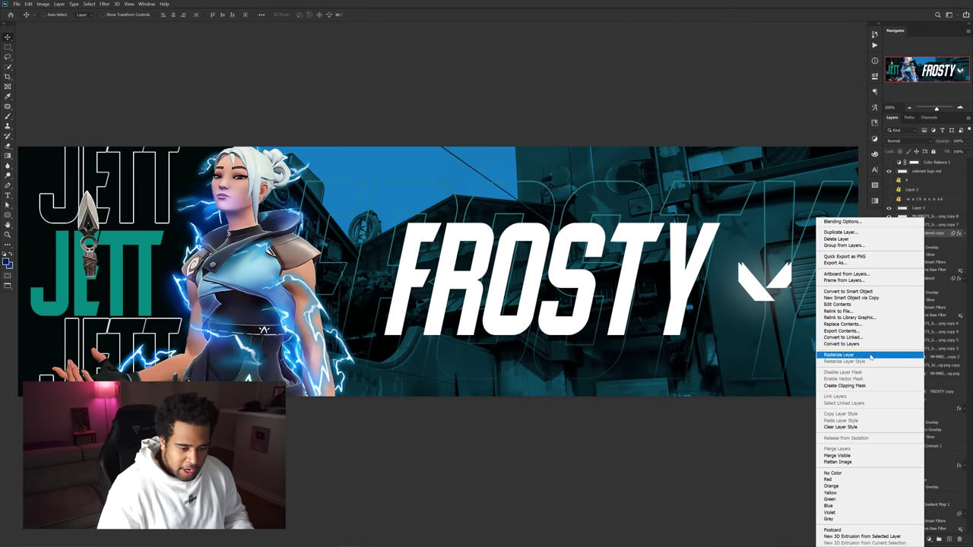
Rasterize the Jett rendered copy layer, lasso the knife and copy it to its own layer.
{"action": "left_click", "coordinate": [836, 353]}
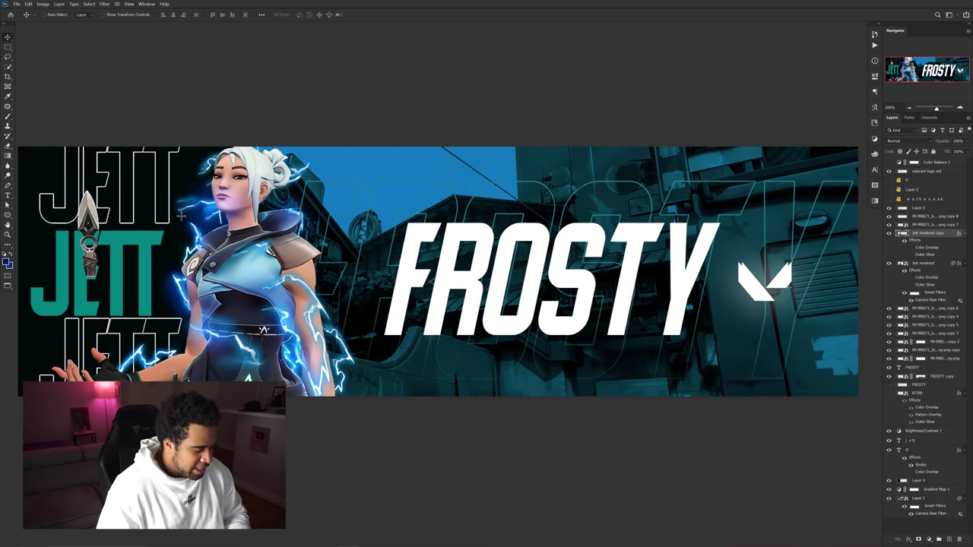
{"action": "key", "text": "l"}
{"action": "right_click", "coordinate": [85, 179]}
{"action": "left_click", "coordinate": [114, 265]}
{"action": "key", "text": "v"}
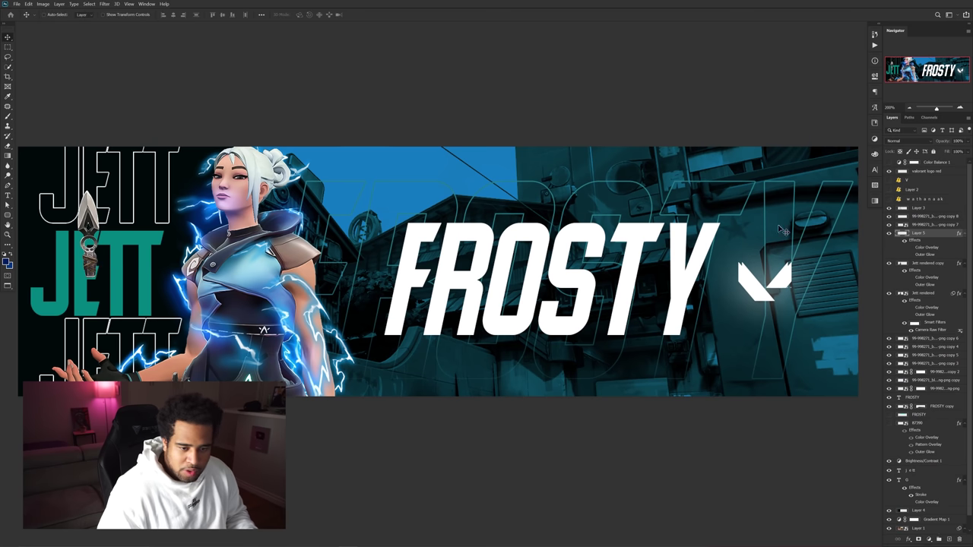
Move the copied knife to the upper end of the Y in FROSTY, rotate it about 62° clockwise and select the FROSTY text.
{"action": "left_click_drag", "start_coordinate": [90, 225], "coordinate": [541, 230]}
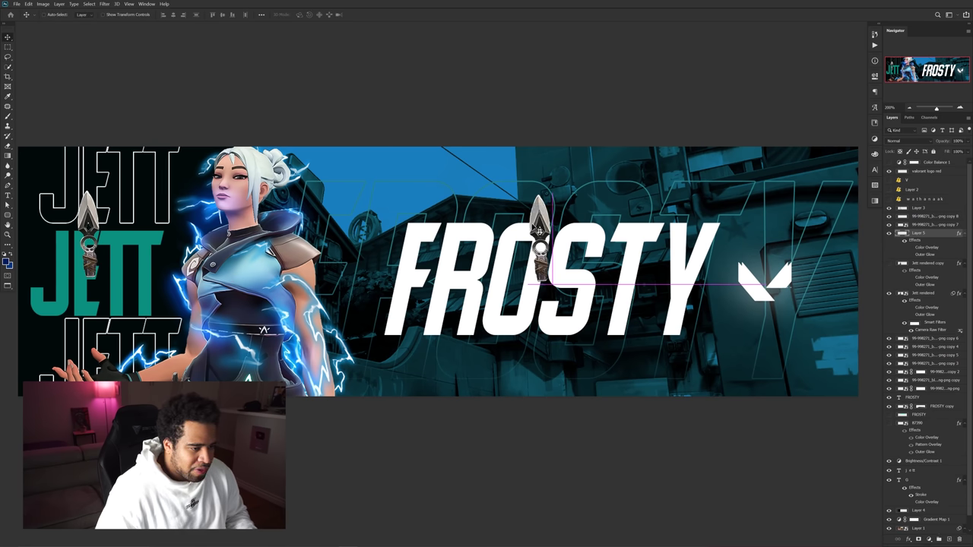
{"action": "key", "text": "ctrl+t"}
{"action": "left_click_drag", "start_coordinate": [565, 187], "coordinate": [623, 234]}
{"action": "left_click_drag", "start_coordinate": [536, 237], "coordinate": [713, 230]}
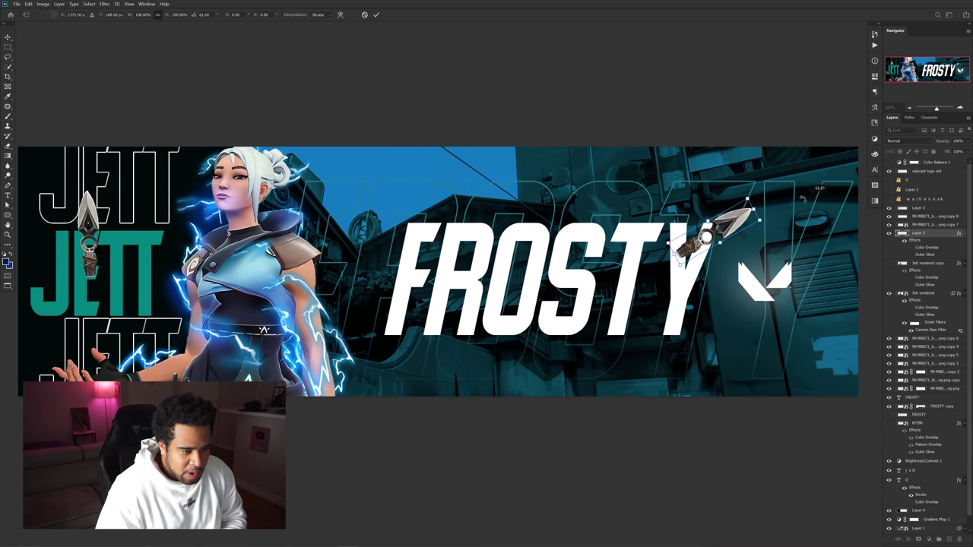
{"action": "left_click_drag", "start_coordinate": [806, 194], "coordinate": [808, 197]}
{"action": "left_click_drag", "start_coordinate": [731, 225], "coordinate": [760, 215]}
{"action": "key", "text": "Return"}
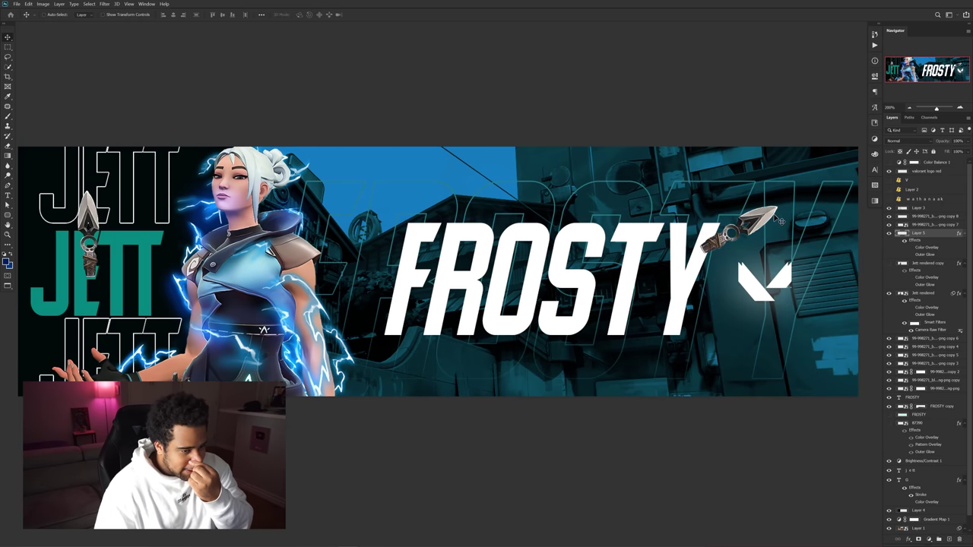
{"action": "left_click", "coordinate": [673, 263]}
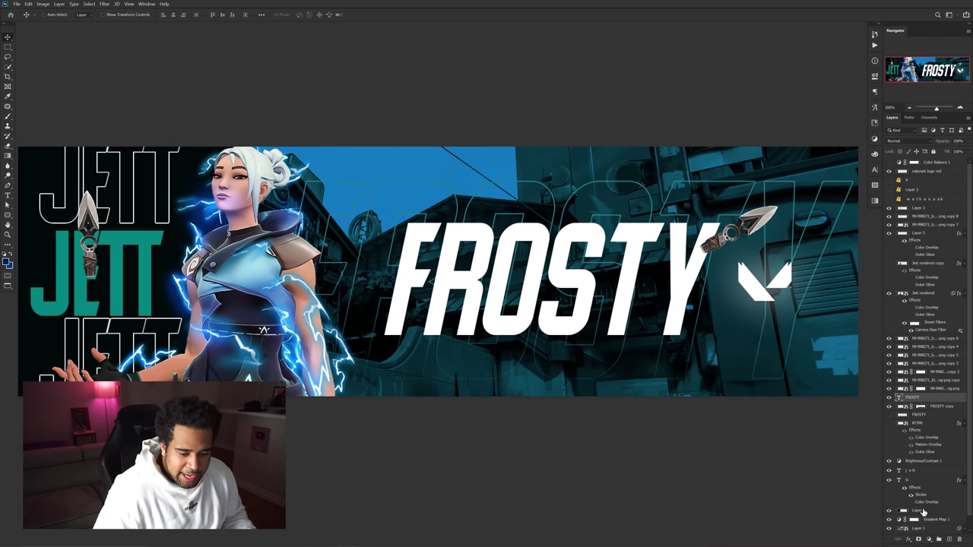
Add a layer mask to the FROSTY text and select a thin diagonal Pen-drawn wedge from the F's base to the knife handle.
{"action": "left_click", "coordinate": [920, 540]}
{"action": "key", "text": "p"}
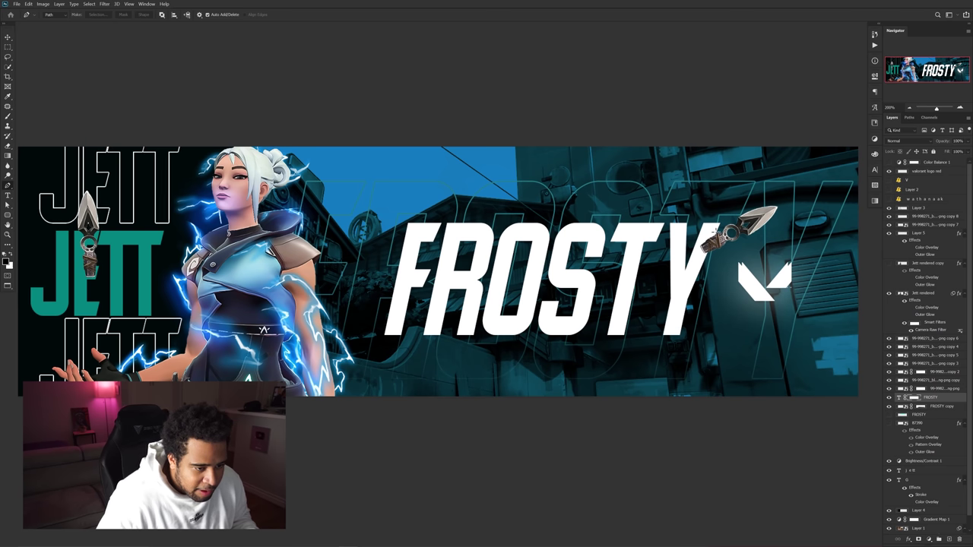
{"action": "left_click", "coordinate": [473, 304]}
{"action": "left_click", "coordinate": [379, 339]}
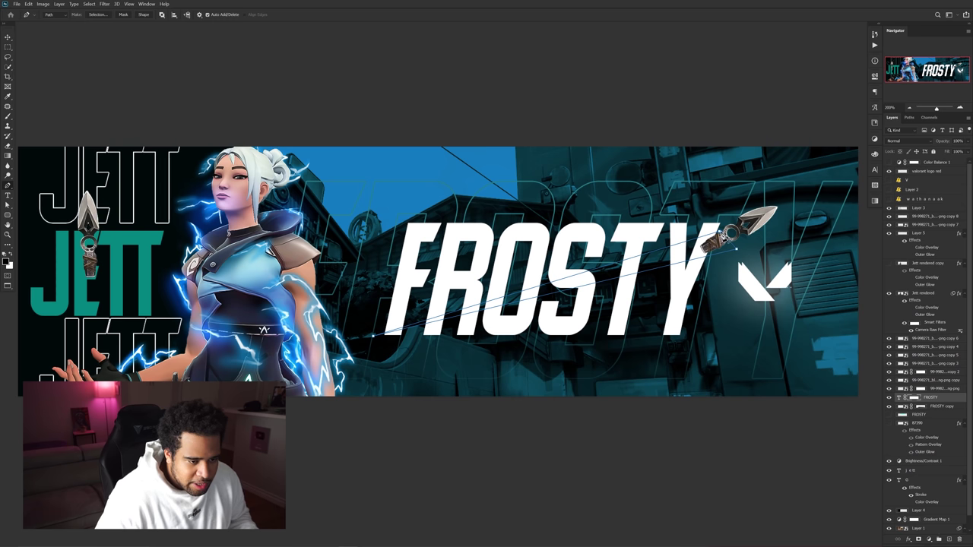
{"action": "right_click", "coordinate": [726, 237]}
{"action": "left_click", "coordinate": [707, 257]}
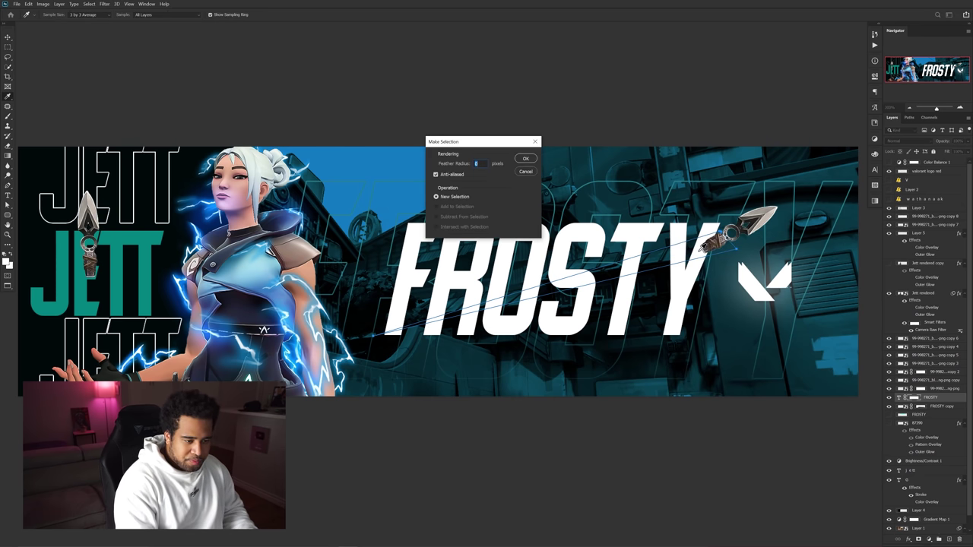
{"action": "key", "text": "Return"}
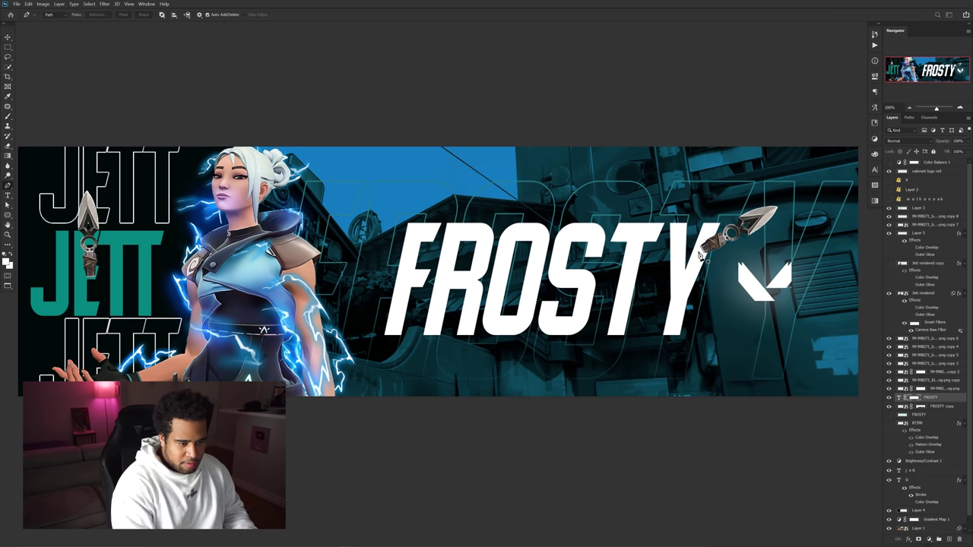
Cut the selected diagonal wedge out of the FROSTY text on its mask, deselect, and preview the slash in full screen.
{"action": "key", "text": "v"}
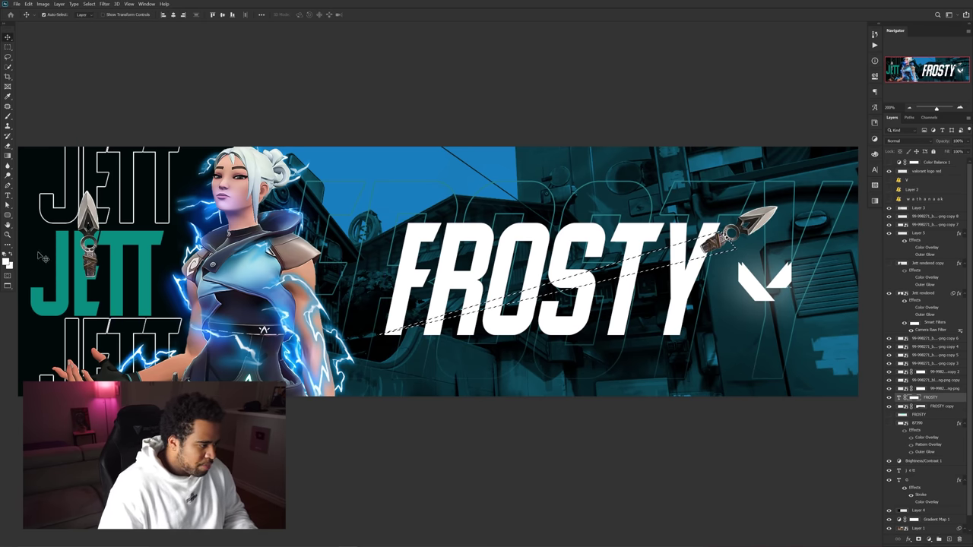
{"action": "key", "text": "Delete"}
{"action": "key", "text": "ctrl+d"}
{"action": "key", "text": "f"}
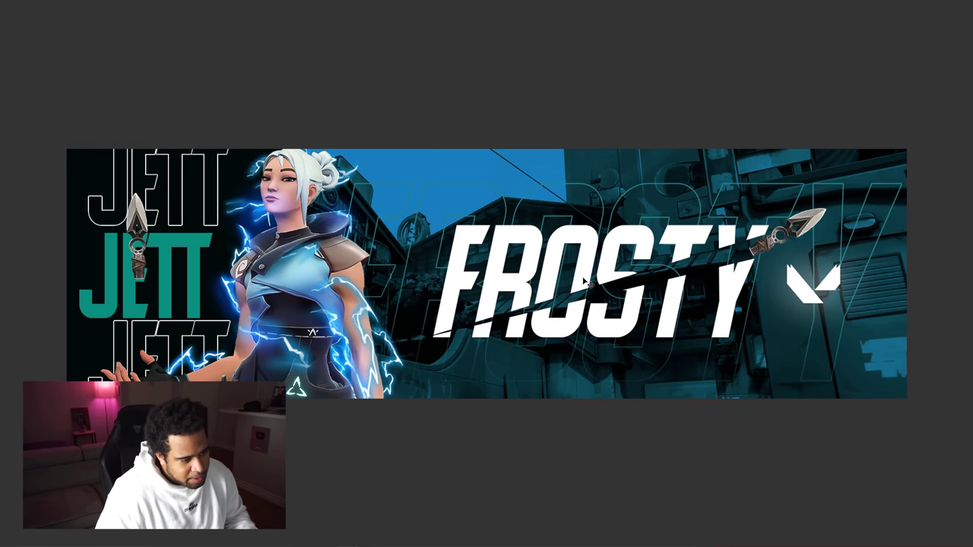
{"action": "left_click_drag", "start_coordinate": [650, 295], "coordinate": [671, 285]}
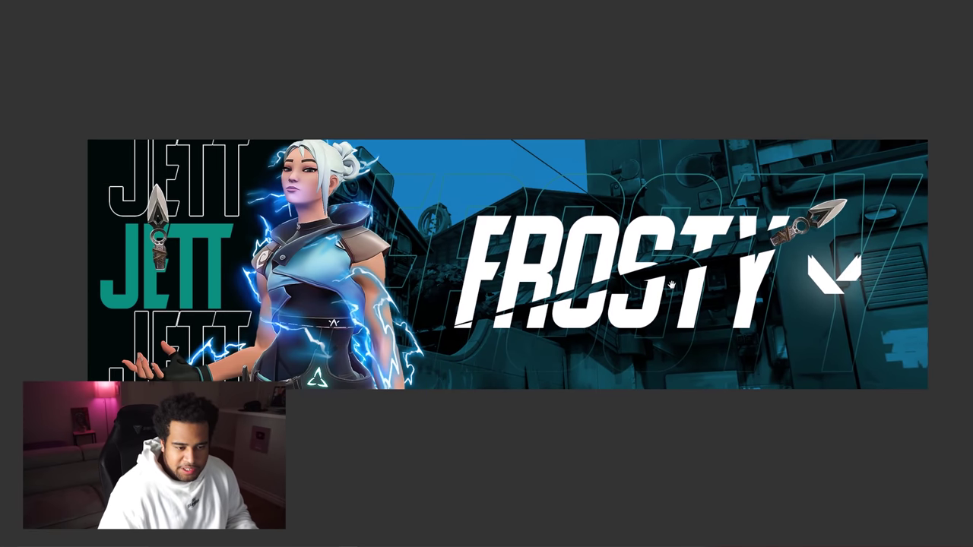
Rotate the knife at the upper end of the Y slightly clockwise to line up with the slash through FROSTY.
{"action": "left_click", "coordinate": [789, 233], "text": "ctrl"}
{"action": "key", "text": "ctrl+t"}
{"action": "left_click_drag", "start_coordinate": [853, 185], "coordinate": [869, 199]}
{"action": "key", "text": "Return"}
{"action": "left_click_drag", "start_coordinate": [824, 232], "coordinate": [621, 255]}
{"action": "scroll", "coordinate": [783, 235], "scroll_direction": "down", "scroll_amount": 3}
{"action": "key", "text": "f"}
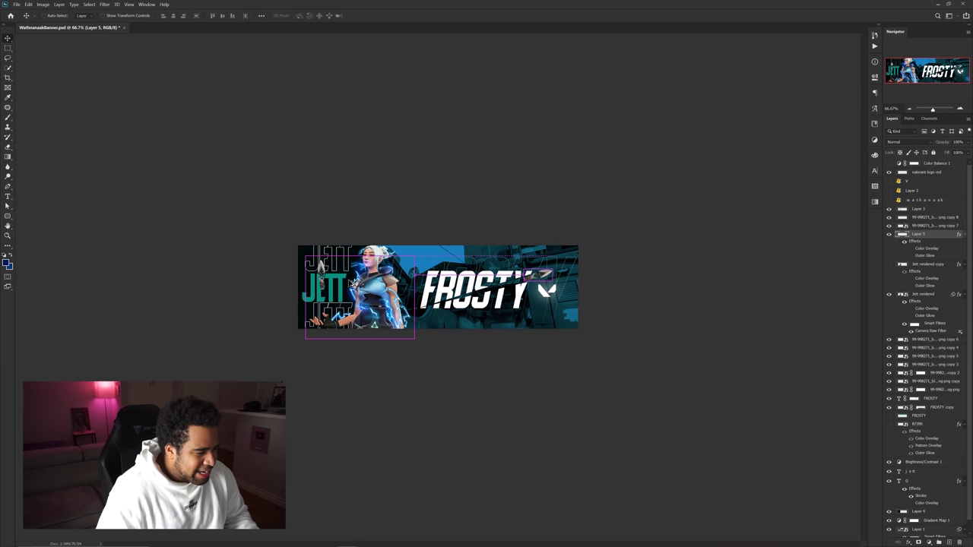
Replace the stacked JETT lettering behind the character with one large, rotated, faint JETT outline at 0% fill.
{"action": "key", "text": "ctrl+plus"}
{"action": "mouse_move", "coordinate": [257, 292]}
{"action": "left_mouse_down"}
{"action": "mouse_move", "coordinate": [271, 318]}
{"action": "mouse_move", "coordinate": [254, 290]}
{"action": "left_mouse_up"}
{"action": "left_click", "coordinate": [310, 264], "text": "shift"}
{"action": "left_click", "coordinate": [249, 294]}
{"action": "mouse_move", "coordinate": [343, 278]}
{"action": "left_mouse_down"}
{"action": "mouse_move", "coordinate": [363, 294]}
{"action": "mouse_move", "coordinate": [344, 278]}
{"action": "mouse_move", "coordinate": [352, 284]}
{"action": "left_mouse_up"}
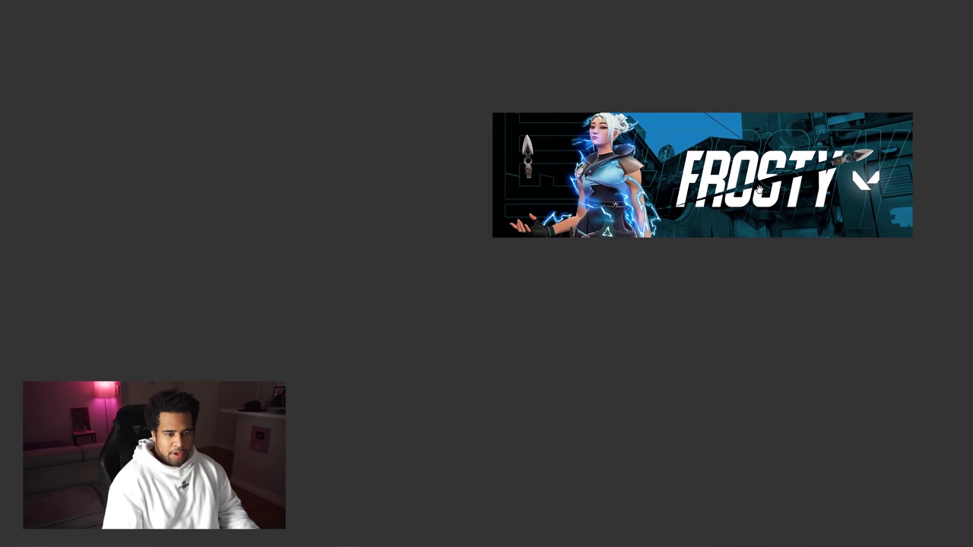
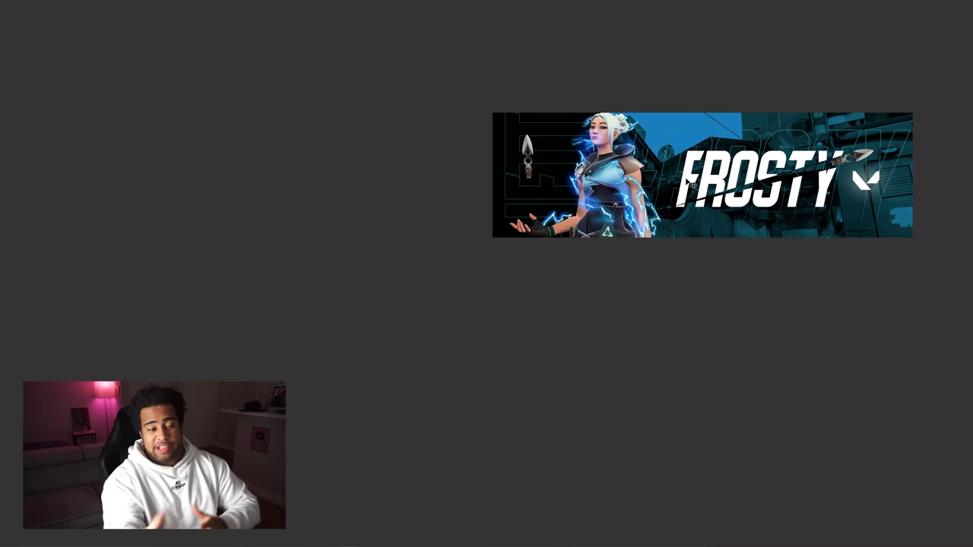
Try shifting the FROSTY title slightly down and to the right, and undo the move.
{"action": "key", "text": "f"}
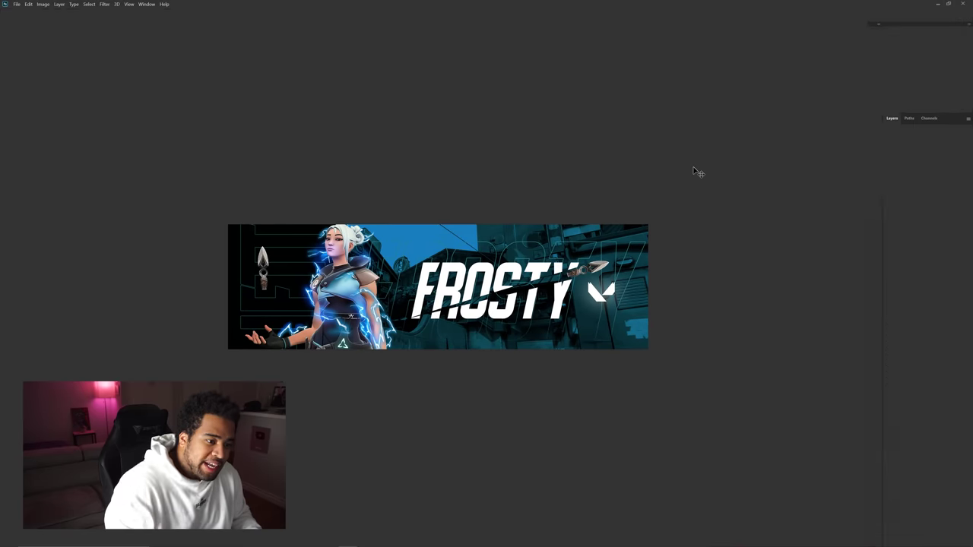
{"action": "key", "text": "ctrl+plus"}
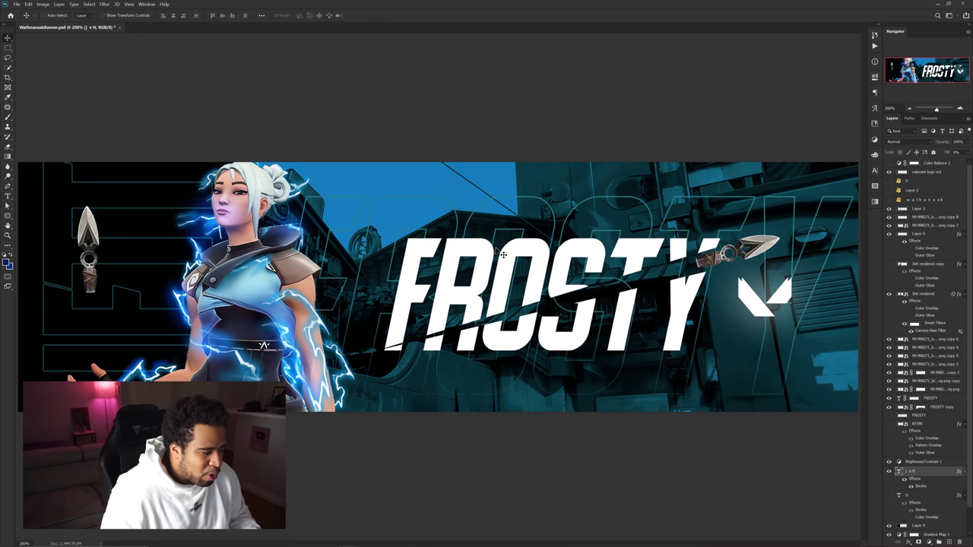
{"action": "left_click_drag", "start_coordinate": [661, 277], "coordinate": [669, 287]}
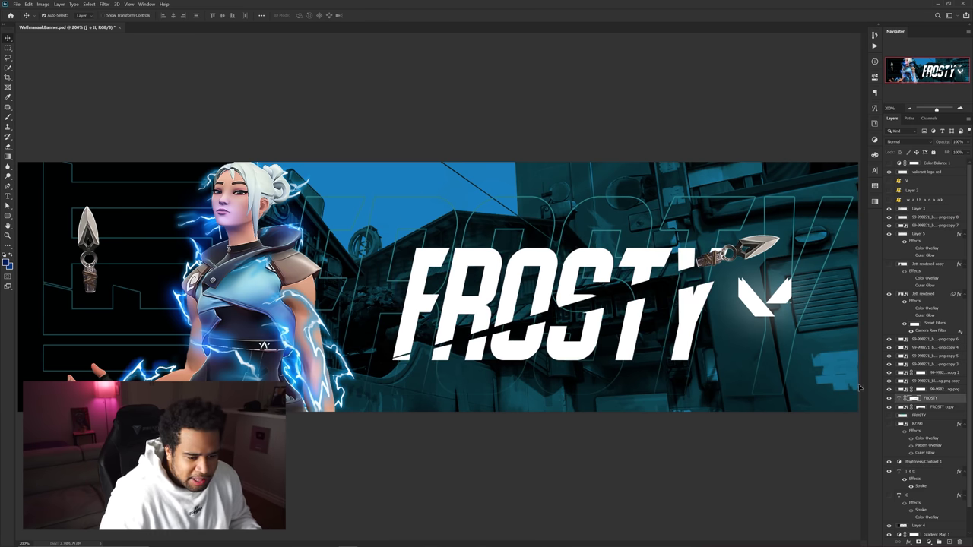
{"action": "key", "text": "ctrl+z"}
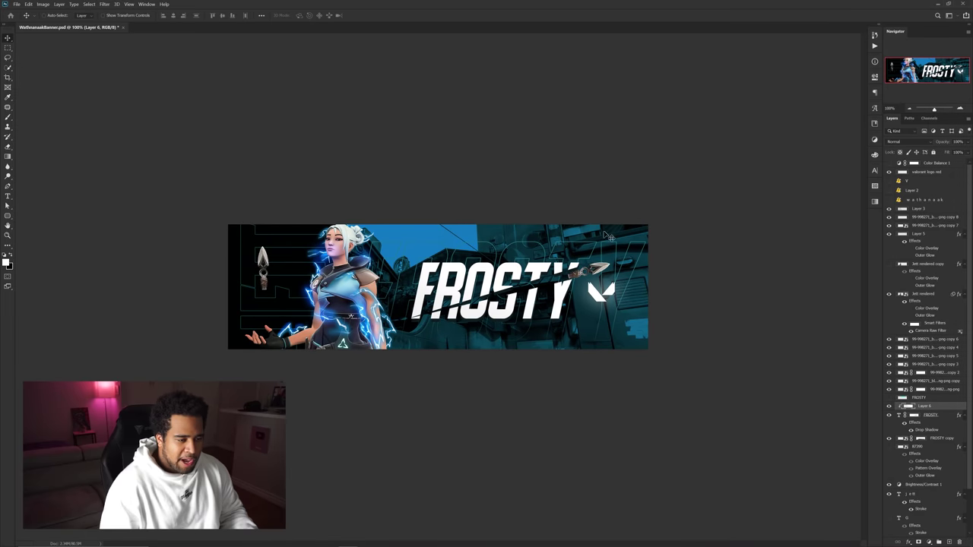
Add a layer above valorant logo red, paint a large soft blue glow over the character and blend it as Linear Dodge (Add).
{"action": "left_click", "coordinate": [929, 174]}
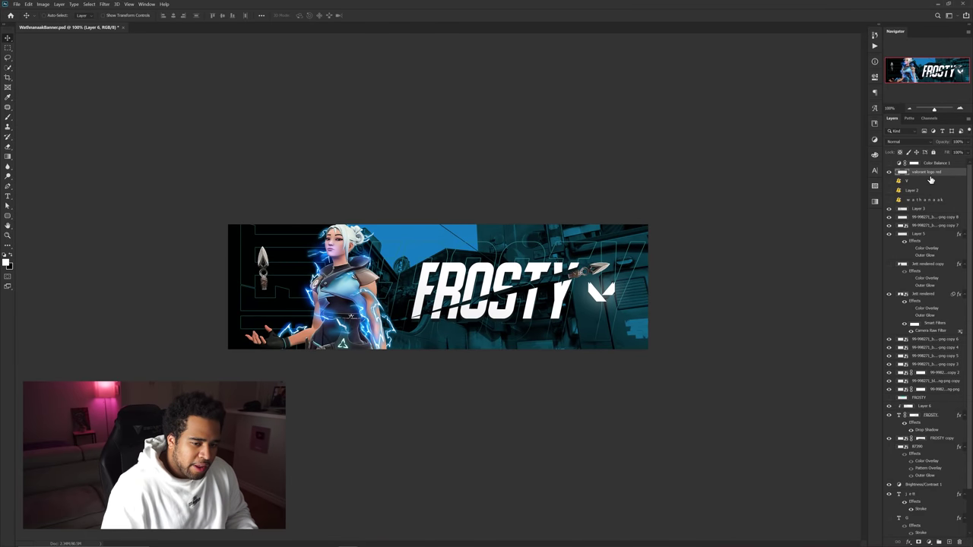
{"action": "key", "text": "ctrl+shift+n"}
{"action": "key", "text": "Return"}
{"action": "key", "text": "b"}
{"action": "left_click", "coordinate": [360, 236], "text": "alt"}
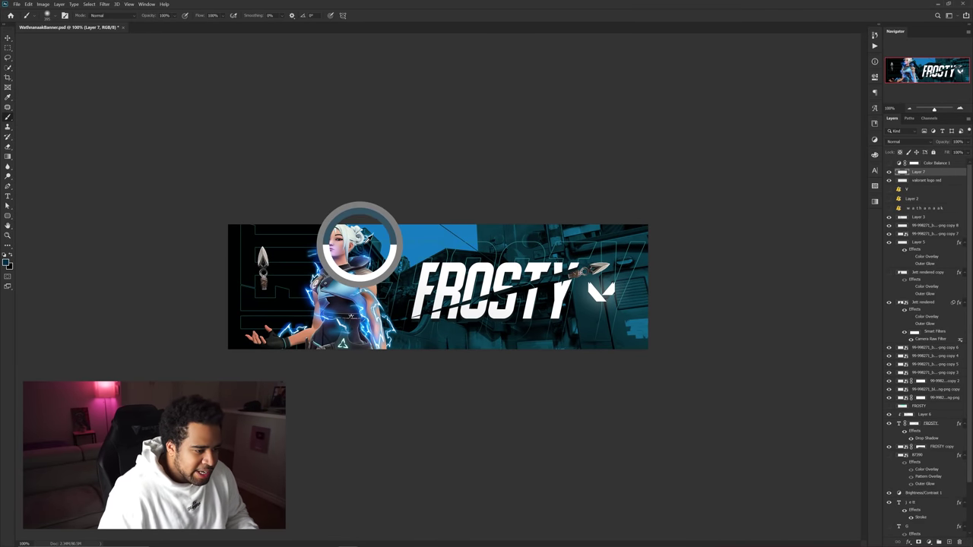
{"action": "right_click", "coordinate": [369, 268], "text": "alt"}
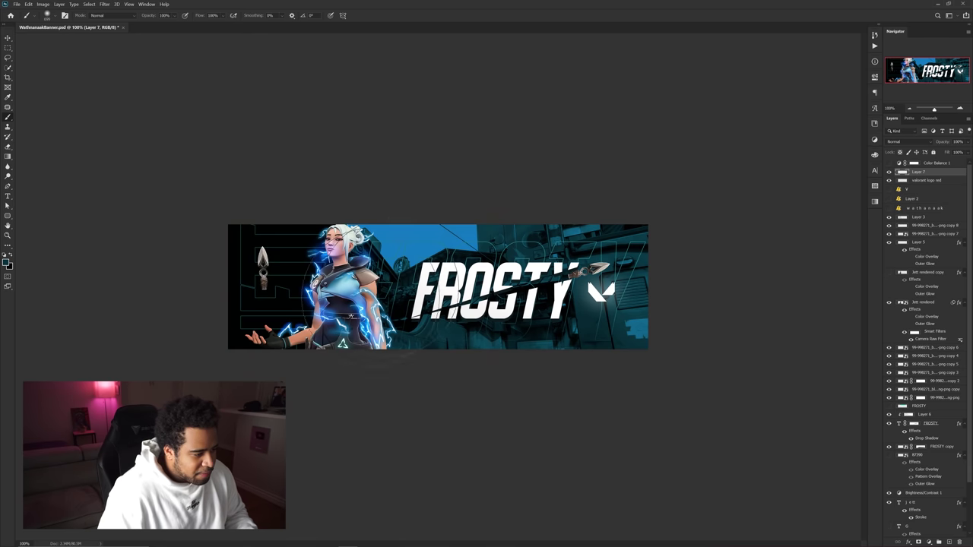
{"action": "left_click", "coordinate": [307, 315]}
{"action": "left_click", "coordinate": [905, 141]}
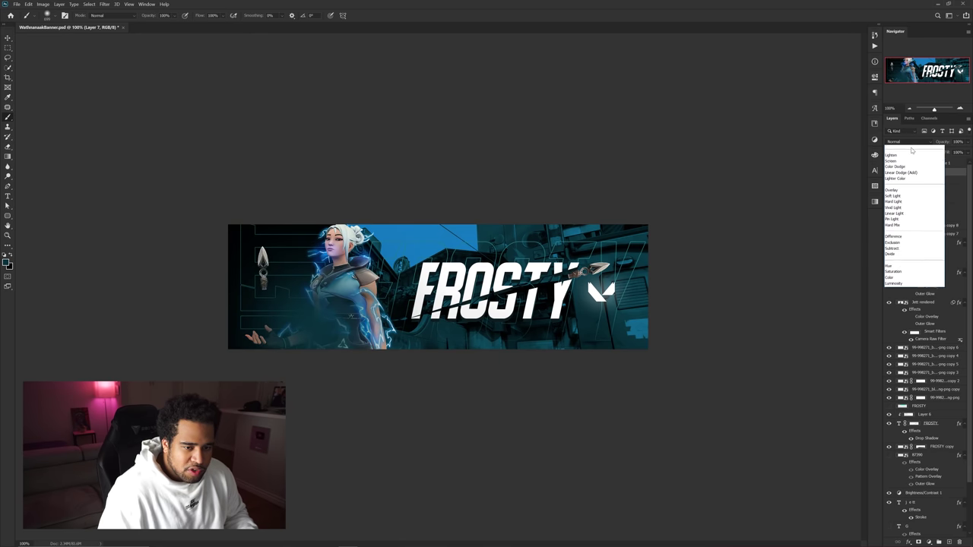
{"action": "left_click", "coordinate": [915, 220]}
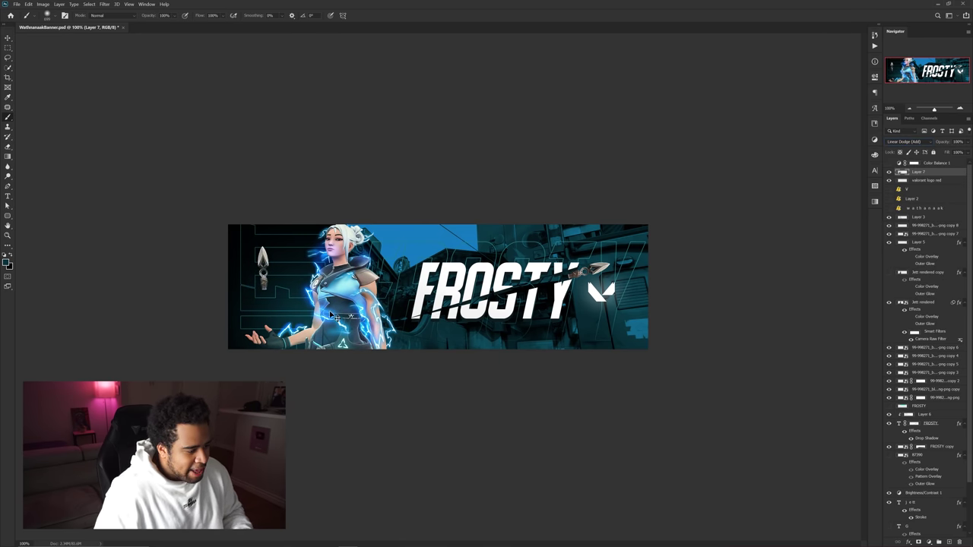
Shift the hue of the painted glow over the character toward a deeper blue with Hue/Saturation.
{"action": "key", "text": "ctrl+t"}
{"action": "key", "text": "Return"}
{"action": "key", "text": "ctrl+u"}
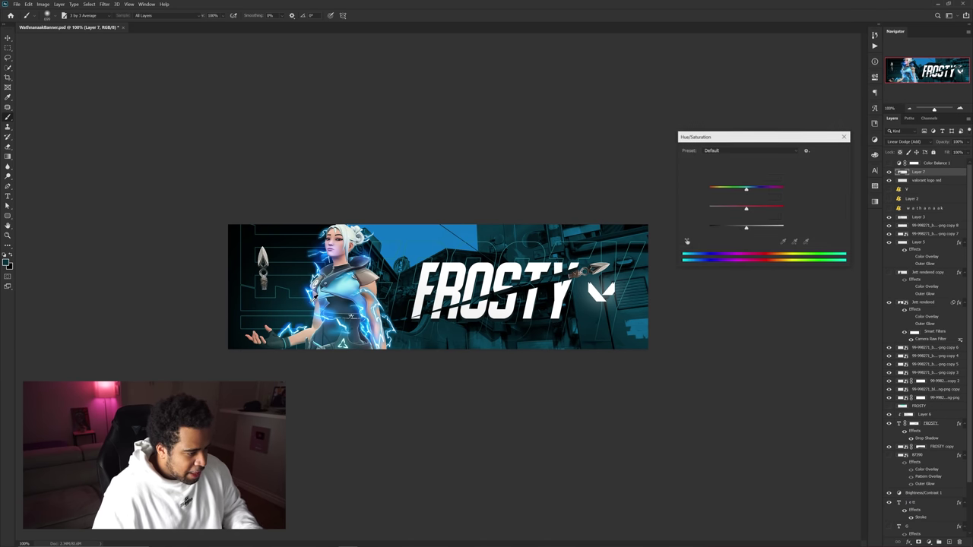
{"action": "left_click_drag", "start_coordinate": [746, 189], "coordinate": [758, 190]}
{"action": "left_click", "coordinate": [832, 151]}
{"action": "key", "text": "b"}
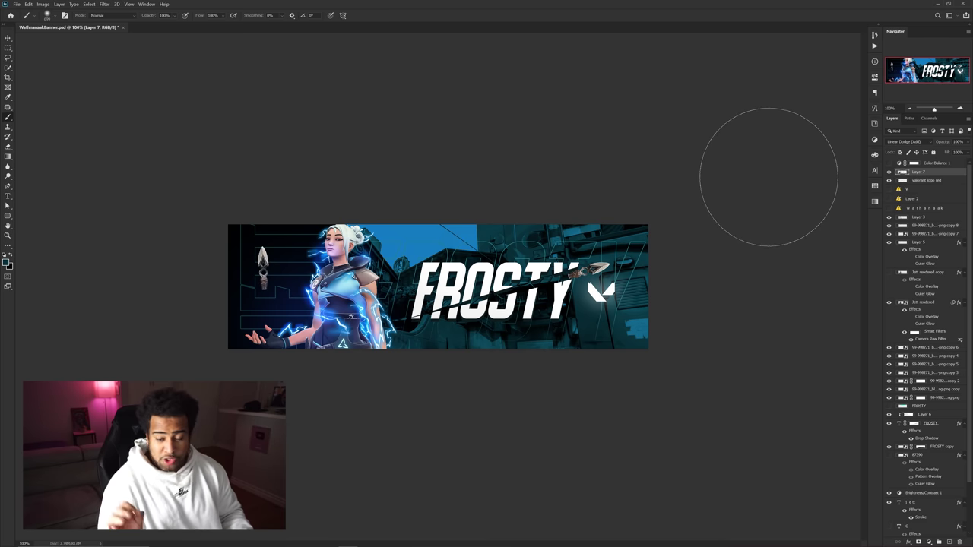
Warp the glow layer by pulling its left side outward and its lower edge down below the banner.
{"action": "key", "text": "ctrl+t"}
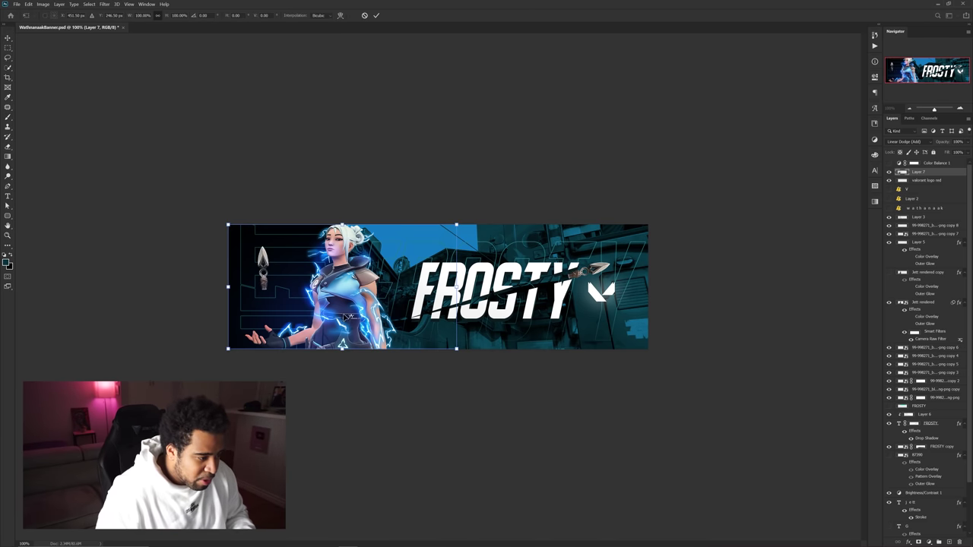
{"action": "right_click", "coordinate": [329, 312]}
{"action": "left_click", "coordinate": [346, 361]}
{"action": "left_click_drag", "start_coordinate": [228, 308], "coordinate": [207, 260]}
{"action": "left_click_drag", "start_coordinate": [304, 350], "coordinate": [373, 466]}
{"action": "left_click_drag", "start_coordinate": [206, 259], "coordinate": [191, 244]}
{"action": "left_click_drag", "start_coordinate": [306, 326], "coordinate": [289, 310]}
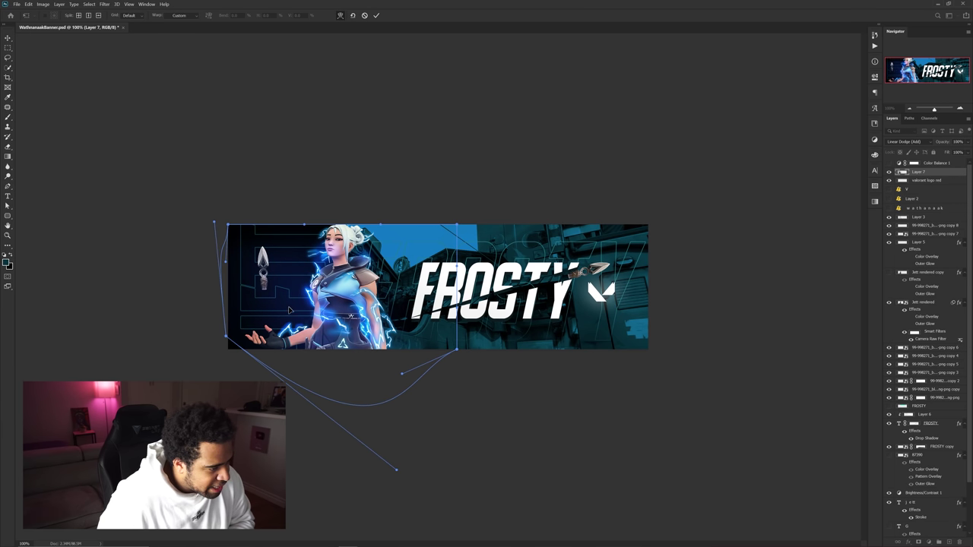
{"action": "key", "text": "Return"}
{"action": "key", "text": "v"}
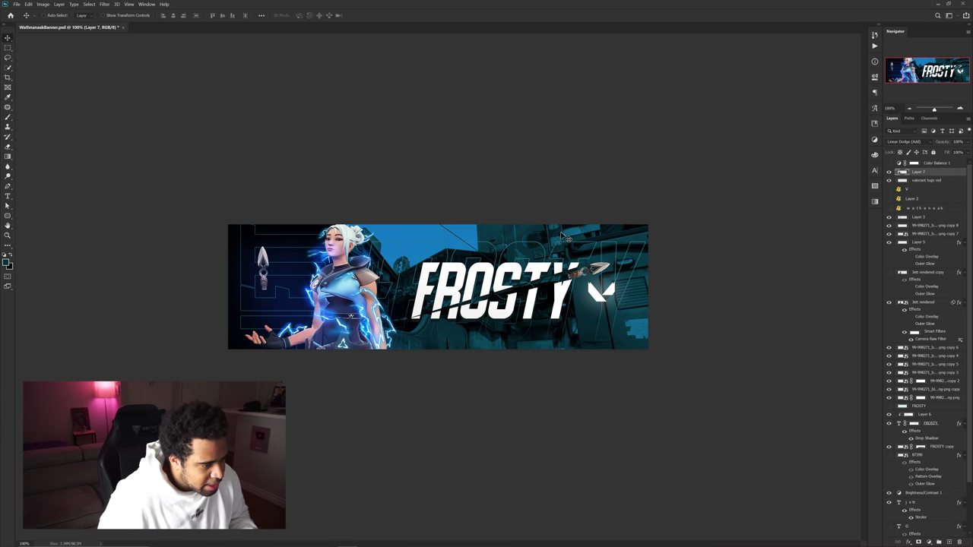
Recolour the light stop of Gradient Map 1 to a deeper blue with a hue of about 213°.
{"action": "left_click", "coordinate": [525, 236]}
{"action": "double_click", "coordinate": [903, 509]}
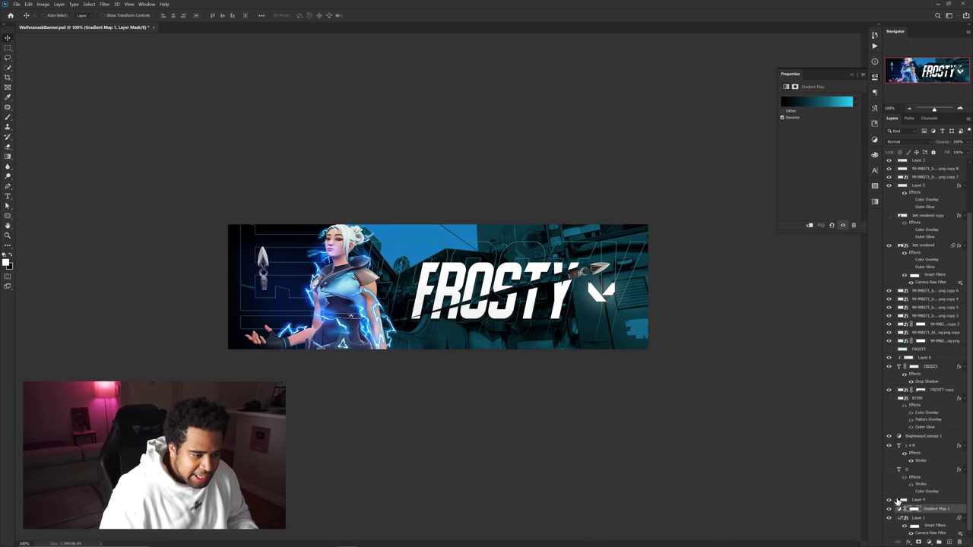
{"action": "left_click", "coordinate": [821, 104]}
{"action": "double_click", "coordinate": [721, 316]}
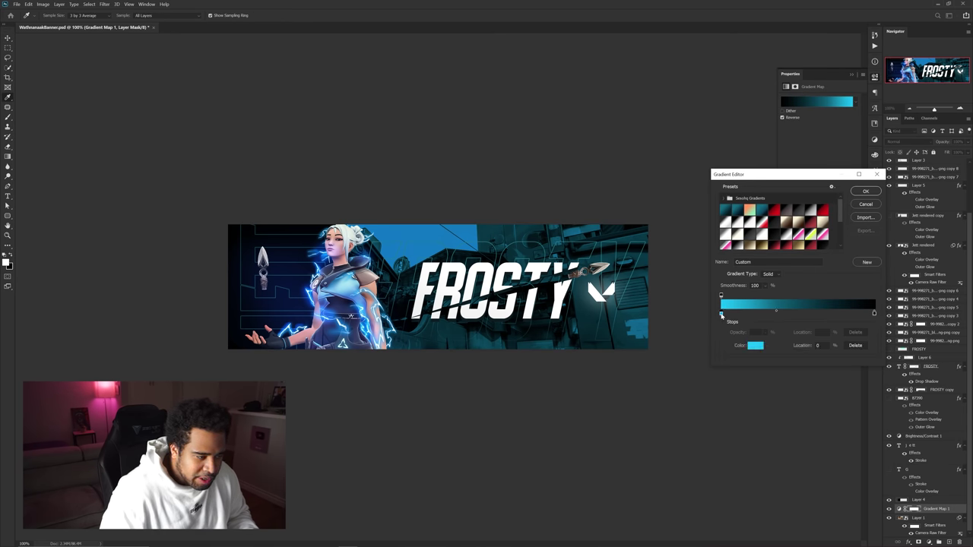
{"action": "left_click_drag", "start_coordinate": [809, 335], "coordinate": [809, 328]}
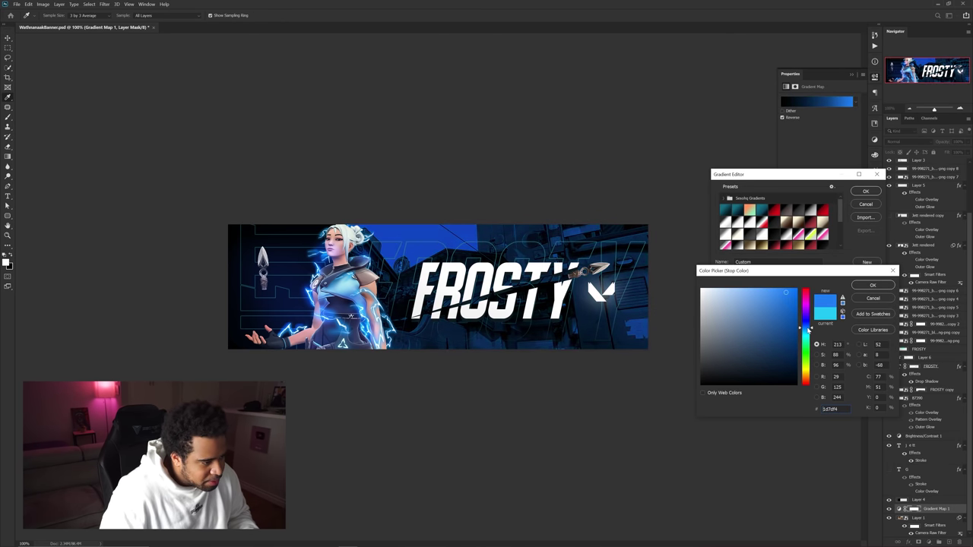
{"action": "left_click", "coordinate": [887, 286]}
{"action": "left_click", "coordinate": [867, 191]}
Add a layer above Color Balance 1, try a large soft teal spot over FROSTY and undo the paint.
{"action": "scroll", "coordinate": [916, 186], "scroll_direction": "up", "scroll_amount": 3}
{"action": "left_click", "coordinate": [925, 167]}
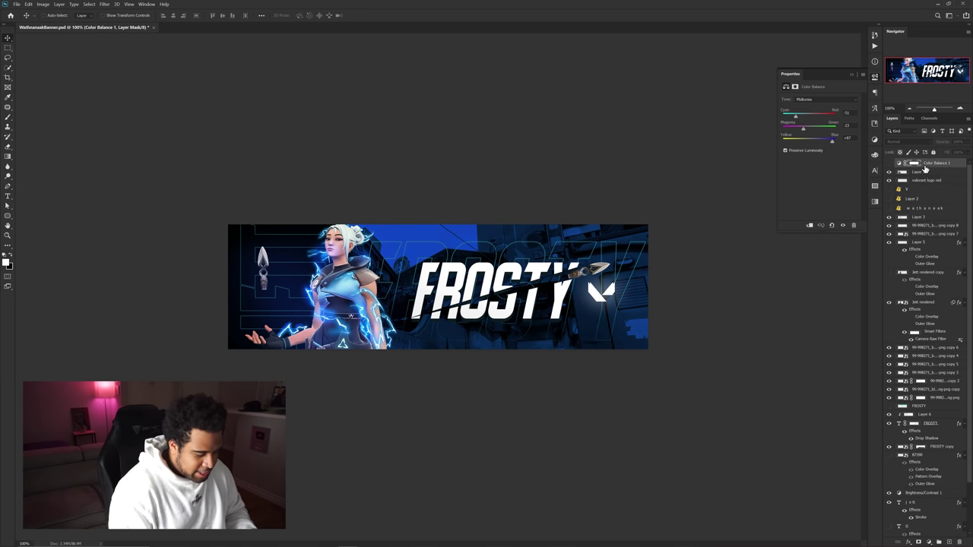
{"action": "key", "text": "ctrl+shift+n"}
{"action": "key", "text": "Return"}
{"action": "key", "text": "b"}
{"action": "left_click_drag", "start_coordinate": [505, 273], "coordinate": [498, 274]}
{"action": "left_click", "coordinate": [498, 285], "text": "alt"}
{"action": "left_click", "coordinate": [498, 287]}
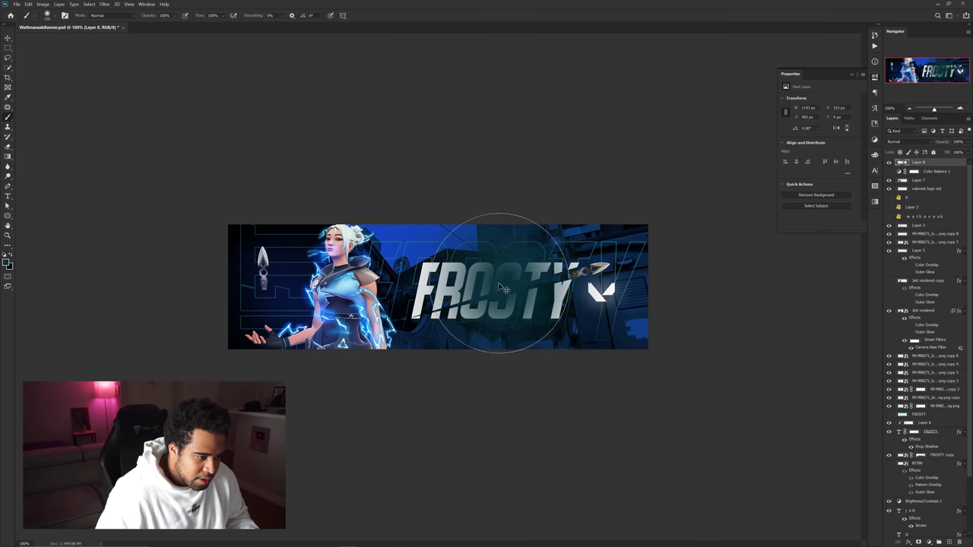
{"action": "key", "text": "ctrl+z"}
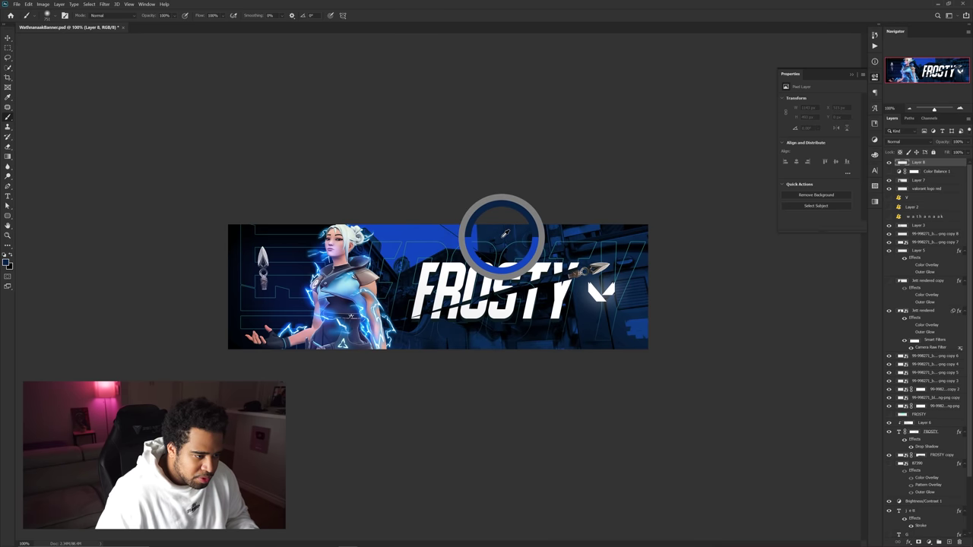
Paint a large soft spot over FROSTY in a blue sampled from the background, blend it as Linear Dodge (Add) and preview the banner.
{"action": "left_click", "coordinate": [571, 233], "text": "alt"}
{"action": "left_click", "coordinate": [500, 287]}
{"action": "left_click", "coordinate": [500, 293]}
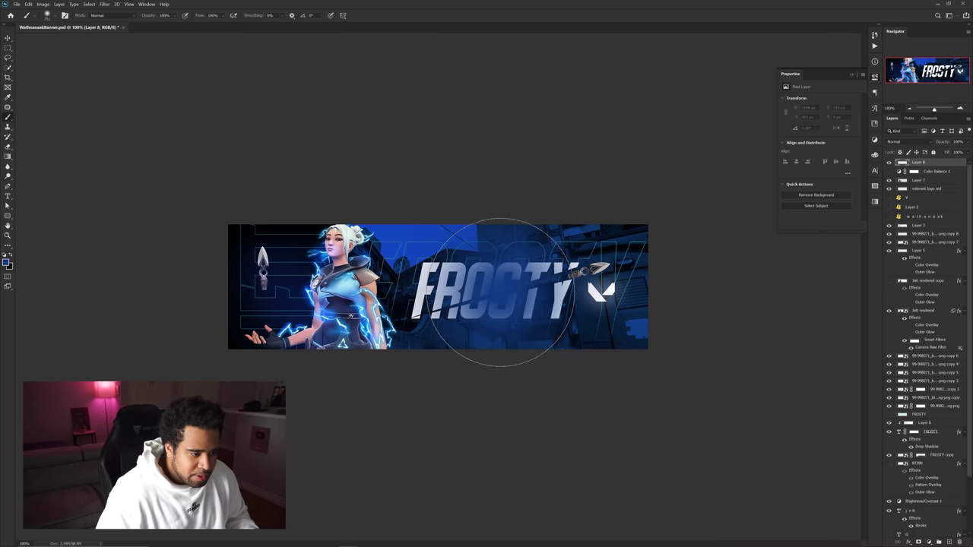
{"action": "left_click", "coordinate": [903, 142]}
{"action": "left_click", "coordinate": [912, 214]}
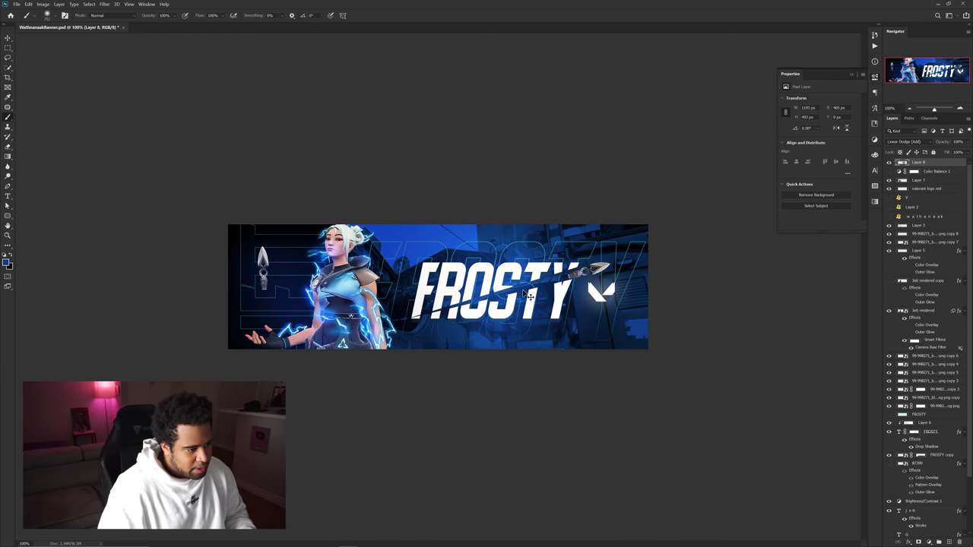
{"action": "key", "text": "f"}
{"action": "key", "text": "f"}
{"action": "key", "text": "f"}
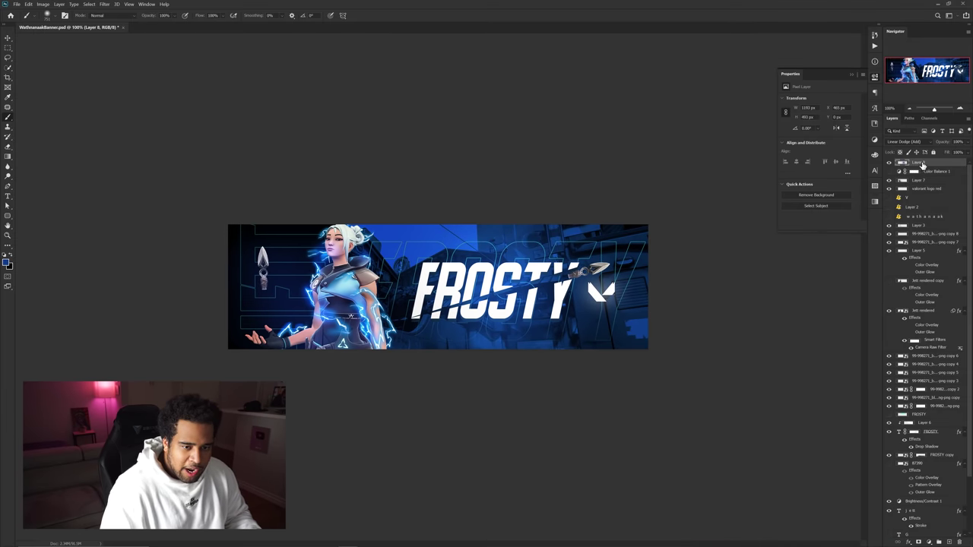
Add a Color Balance adjustment above Layer 8 with midtones at -1 cyan–red, -11 magenta–green and +21 yellow–blue, and compare its effect.
{"action": "left_click", "coordinate": [927, 542]}
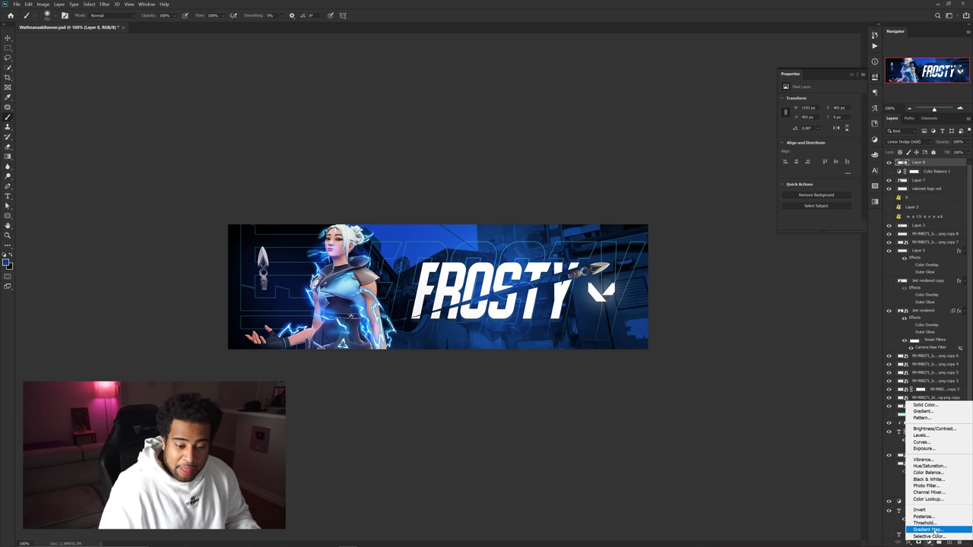
{"action": "left_click", "coordinate": [932, 473]}
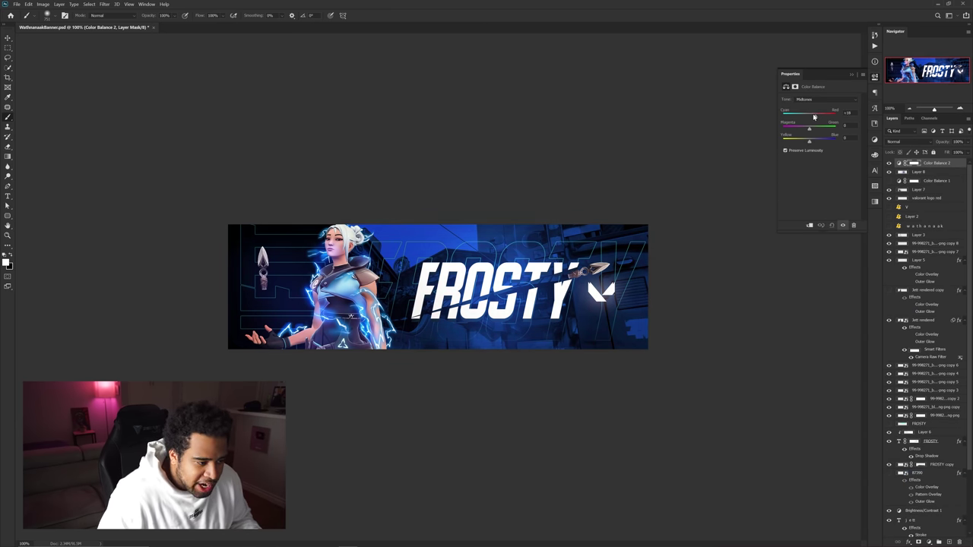
{"action": "mouse_move", "coordinate": [804, 130]}
{"action": "left_mouse_down"}
{"action": "mouse_move", "coordinate": [817, 130]}
{"action": "mouse_move", "coordinate": [815, 142]}
{"action": "left_mouse_up"}
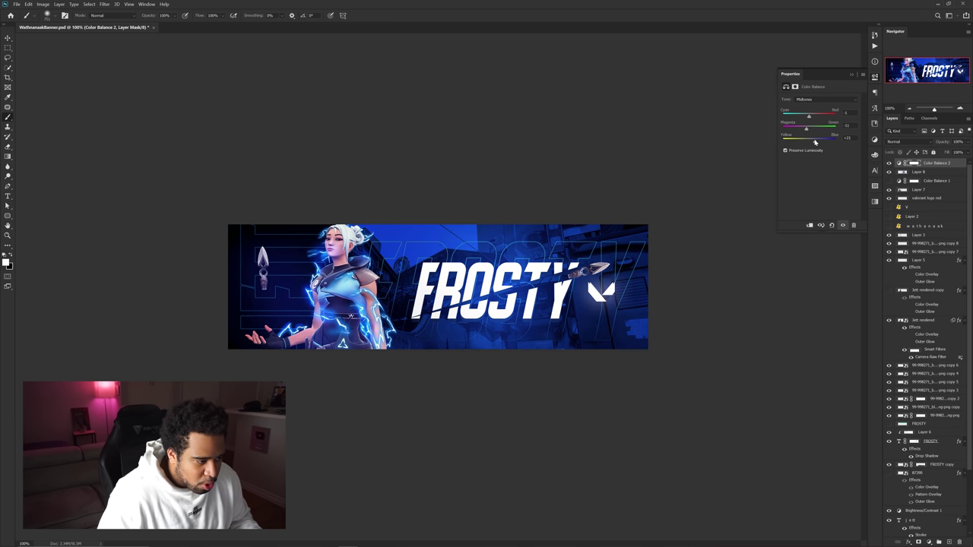
{"action": "left_click", "coordinate": [852, 74]}
{"action": "left_click", "coordinate": [890, 165]}
{"action": "key", "text": "v"}
Stamp all visible layers into a new layer above Color Balance 2 and convert it to a smart object.
{"action": "left_click", "coordinate": [935, 165]}
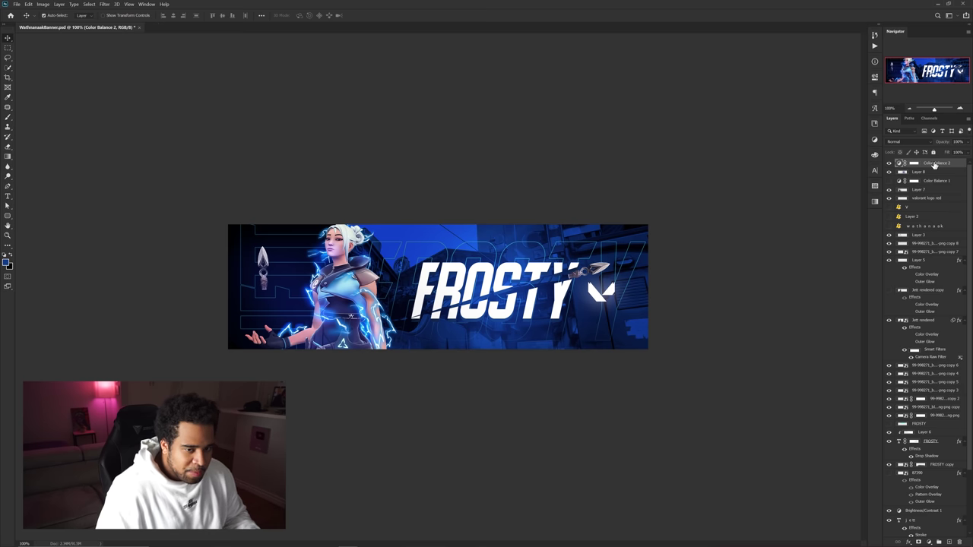
{"action": "key", "text": "ctrl+alt+shift+e"}
{"action": "right_click", "coordinate": [934, 165]}
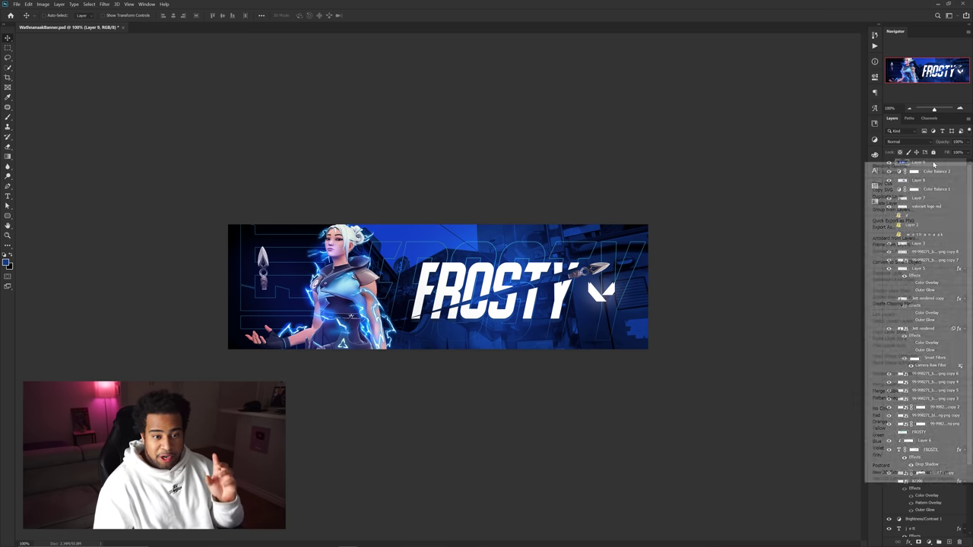
{"action": "left_click", "coordinate": [911, 263]}
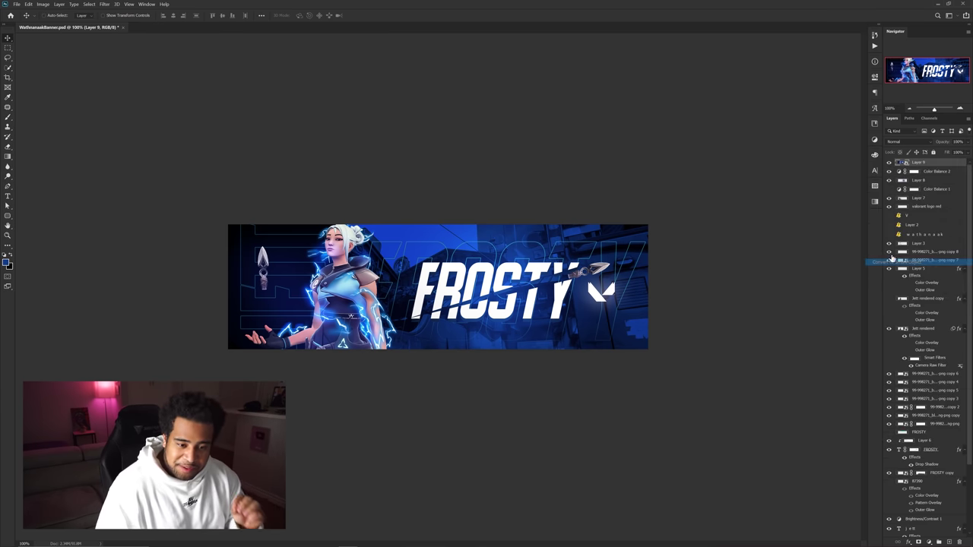
Start a Camera Raw Filter on the stamped layer with Clarity +17, Highlights +18, Shadows +21, Whites +17 and Blacks -30.
{"action": "left_click", "coordinate": [89, 4]}
{"action": "mouse_move", "coordinate": [104, 4]}
{"action": "left_click", "coordinate": [122, 46]}
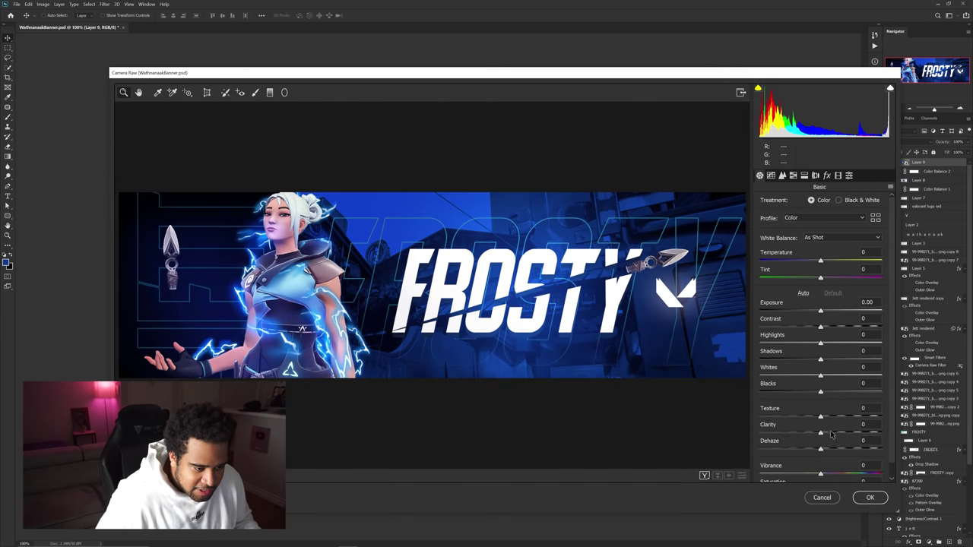
{"action": "left_click", "coordinate": [831, 433]}
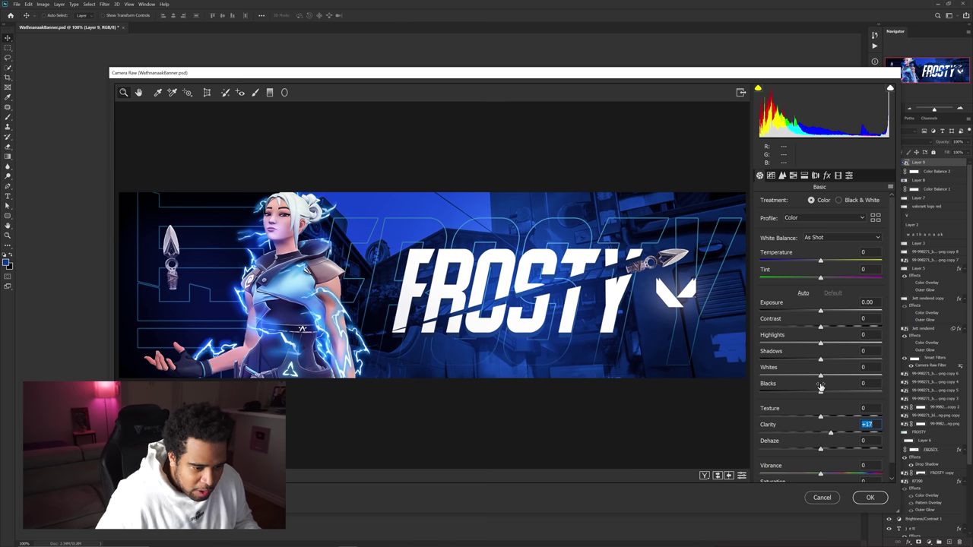
{"action": "mouse_move", "coordinate": [820, 386]}
{"action": "left_mouse_down"}
{"action": "mouse_move", "coordinate": [802, 390]}
{"action": "mouse_move", "coordinate": [832, 361]}
{"action": "mouse_move", "coordinate": [829, 376]}
{"action": "left_mouse_up"}
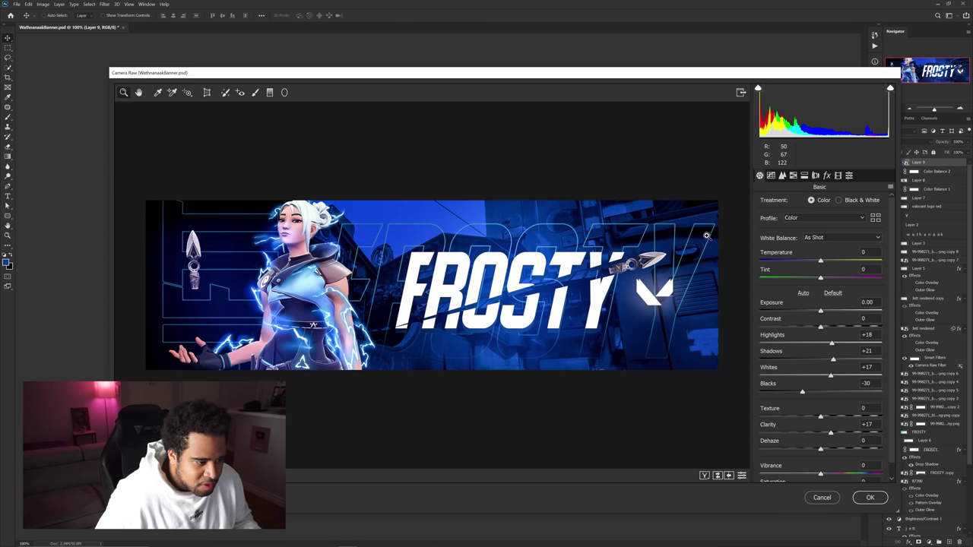
Set the Camera Raw sharpening amount to 19, reduce Highlights to -1 and Whites to +13, and apply the filter.
{"action": "left_click", "coordinate": [782, 176]}
{"action": "left_click_drag", "start_coordinate": [764, 219], "coordinate": [777, 222]}
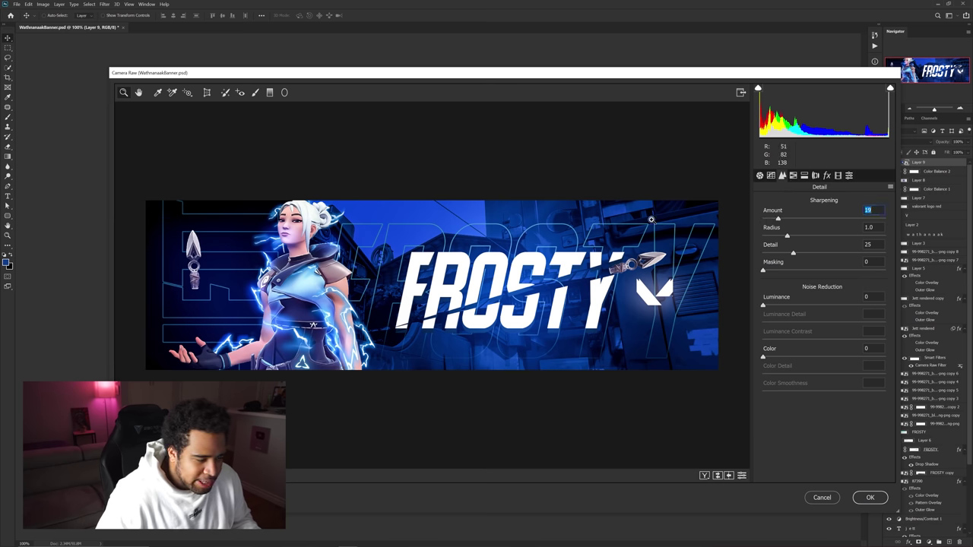
{"action": "left_click", "coordinate": [760, 176]}
{"action": "mouse_move", "coordinate": [830, 343]}
{"action": "left_mouse_down"}
{"action": "mouse_move", "coordinate": [813, 344]}
{"action": "mouse_move", "coordinate": [822, 344]}
{"action": "left_mouse_up"}
{"action": "left_click", "coordinate": [830, 376]}
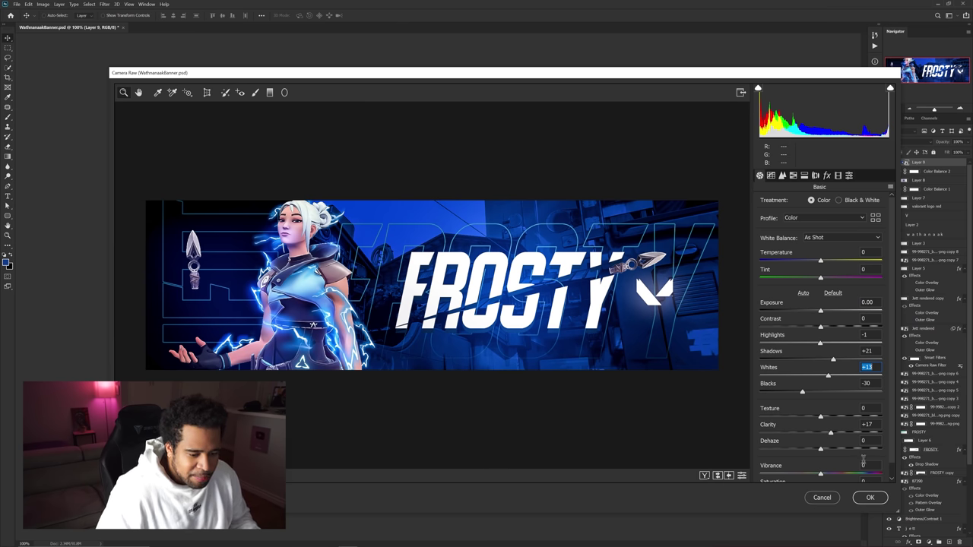
{"action": "scroll", "coordinate": [833, 464], "scroll_direction": "down", "scroll_amount": 1}
{"action": "left_click", "coordinate": [860, 494]}
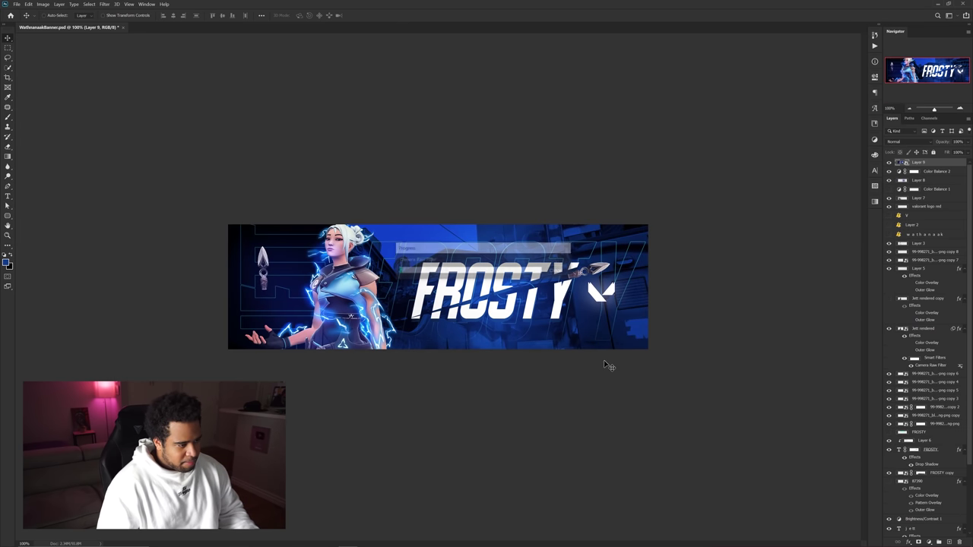
Examine the finished banner in full-screen view and at closer zoom.
{"action": "key", "text": "f"}
{"action": "key", "text": "f"}
{"action": "left_click_drag", "start_coordinate": [605, 346], "coordinate": [735, 246]}
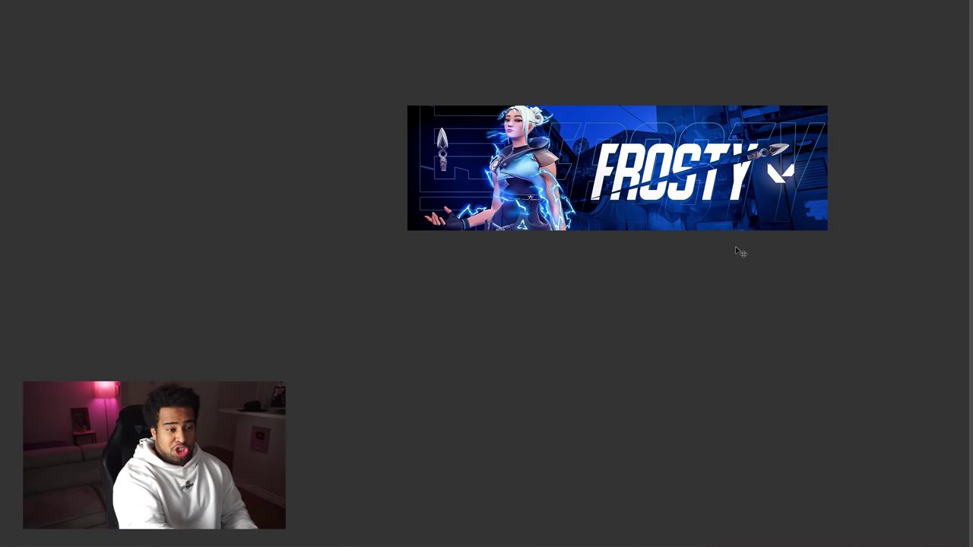
{"action": "key", "text": "f"}
{"action": "scroll", "coordinate": [534, 246], "scroll_direction": "up", "scroll_amount": 1}
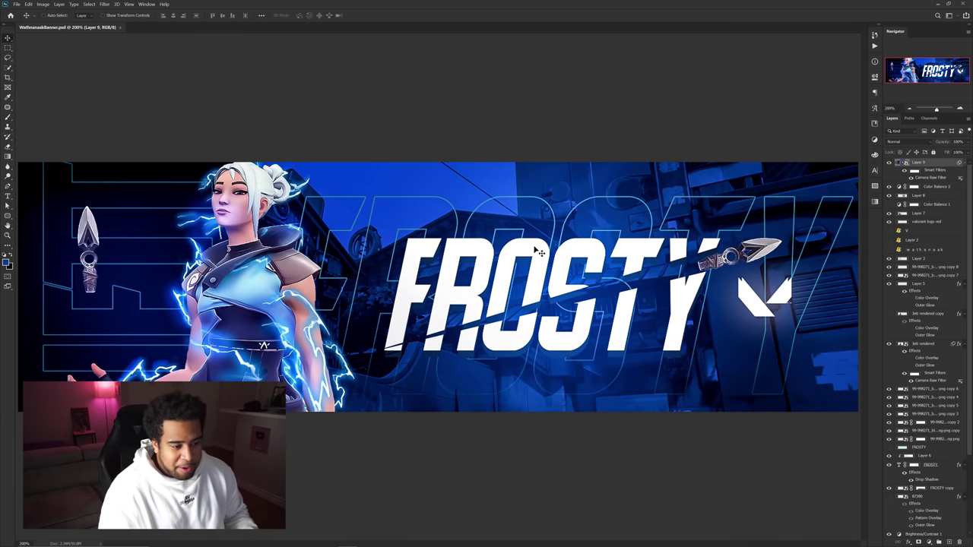
{"action": "scroll", "coordinate": [534, 247], "scroll_direction": "down", "scroll_amount": 1}
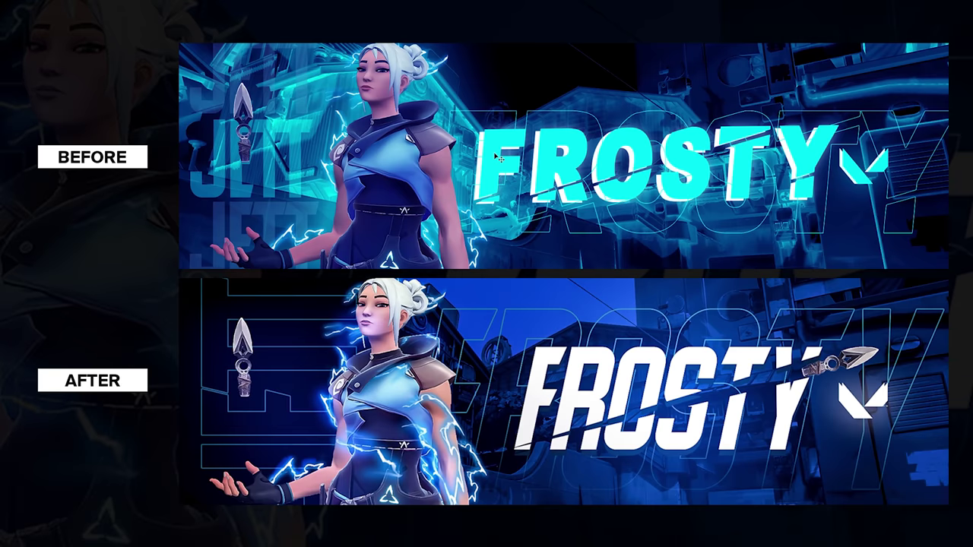